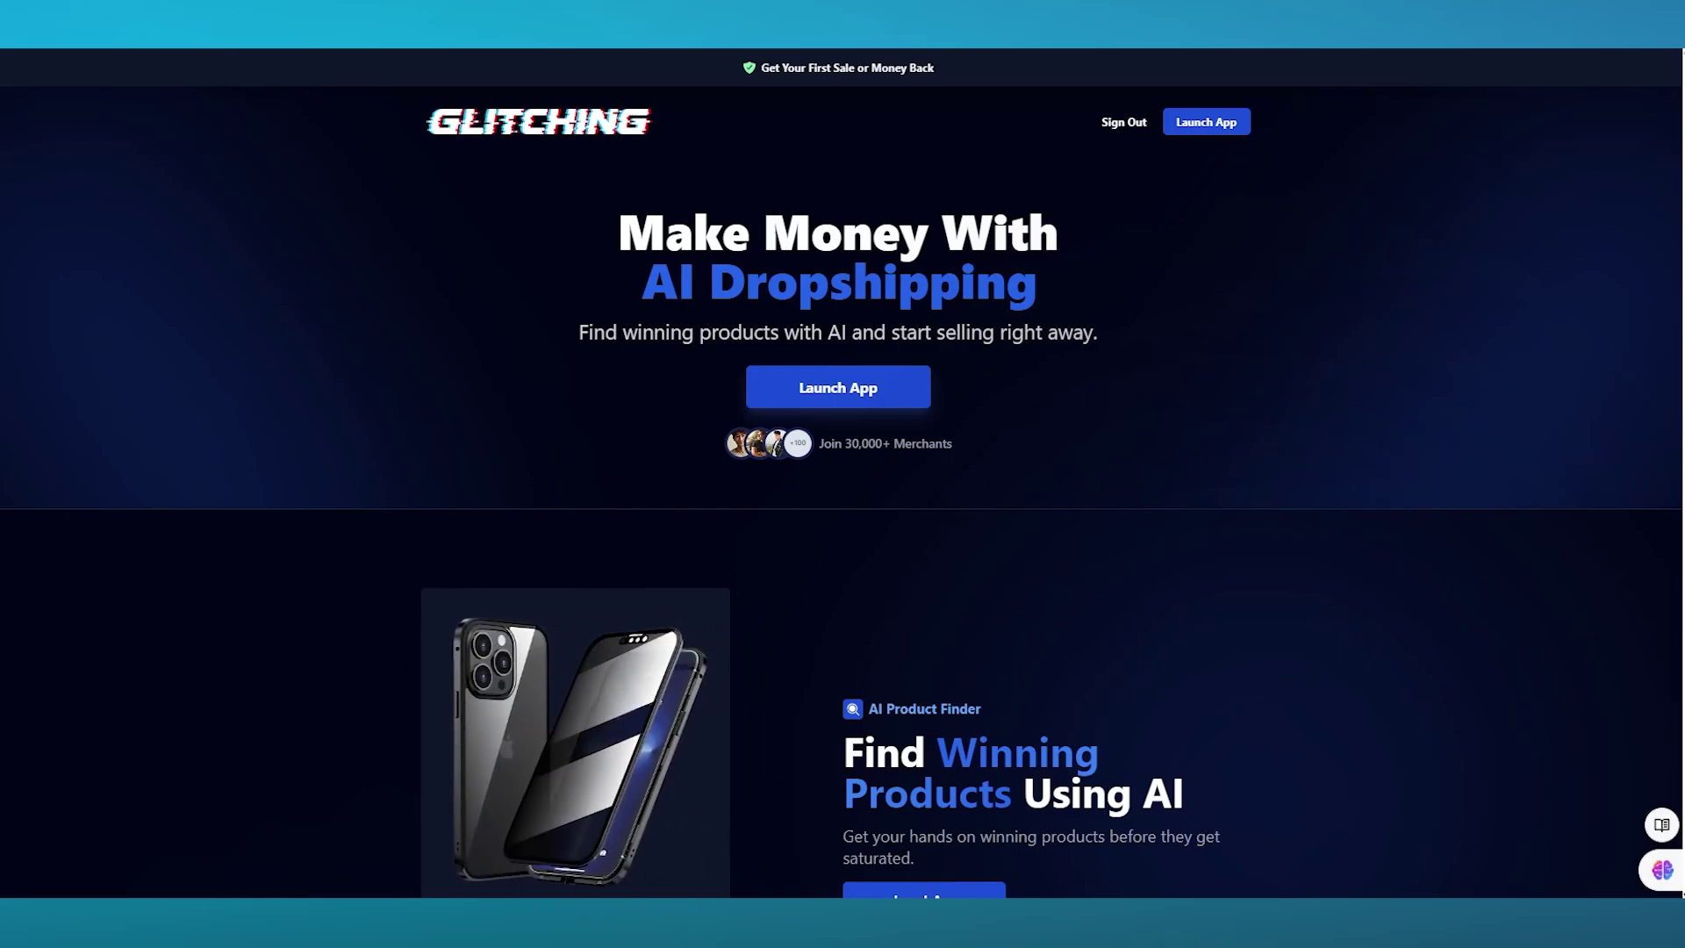
Step: Browse the Glitching landing page, then launch the app and go to its dashboard
{"action": "scroll", "coordinate": [459, 436], "scroll_direction": "down", "scroll_amount": 3}
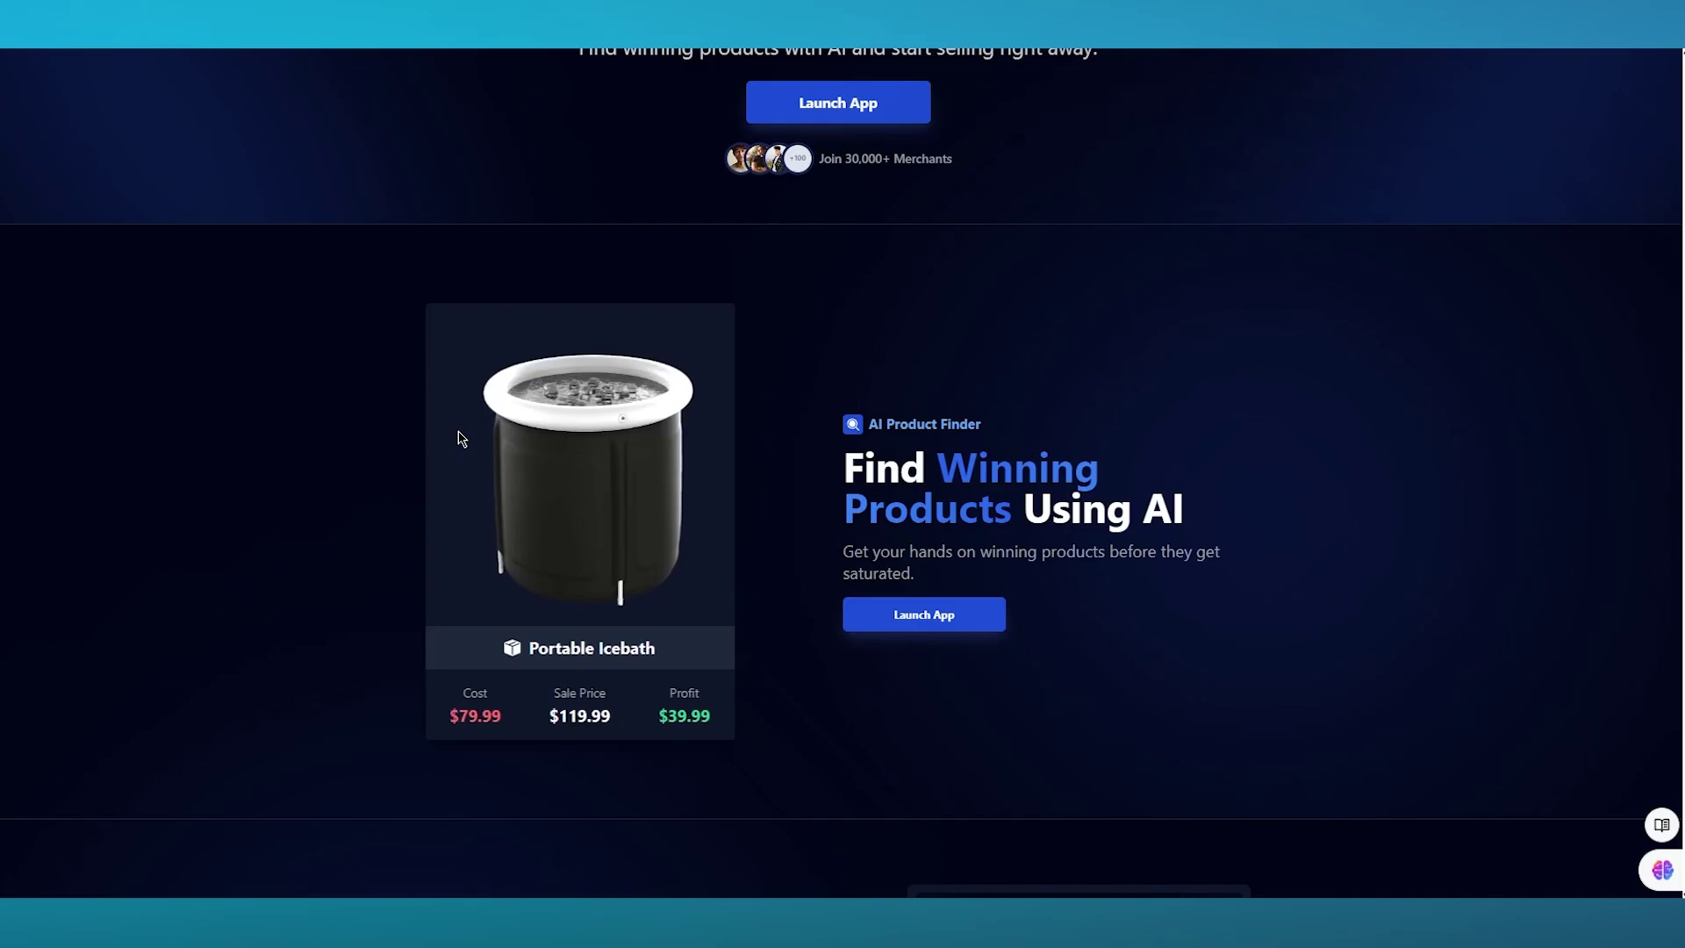
{"action": "scroll", "coordinate": [459, 436], "scroll_direction": "up", "scroll_amount": 3}
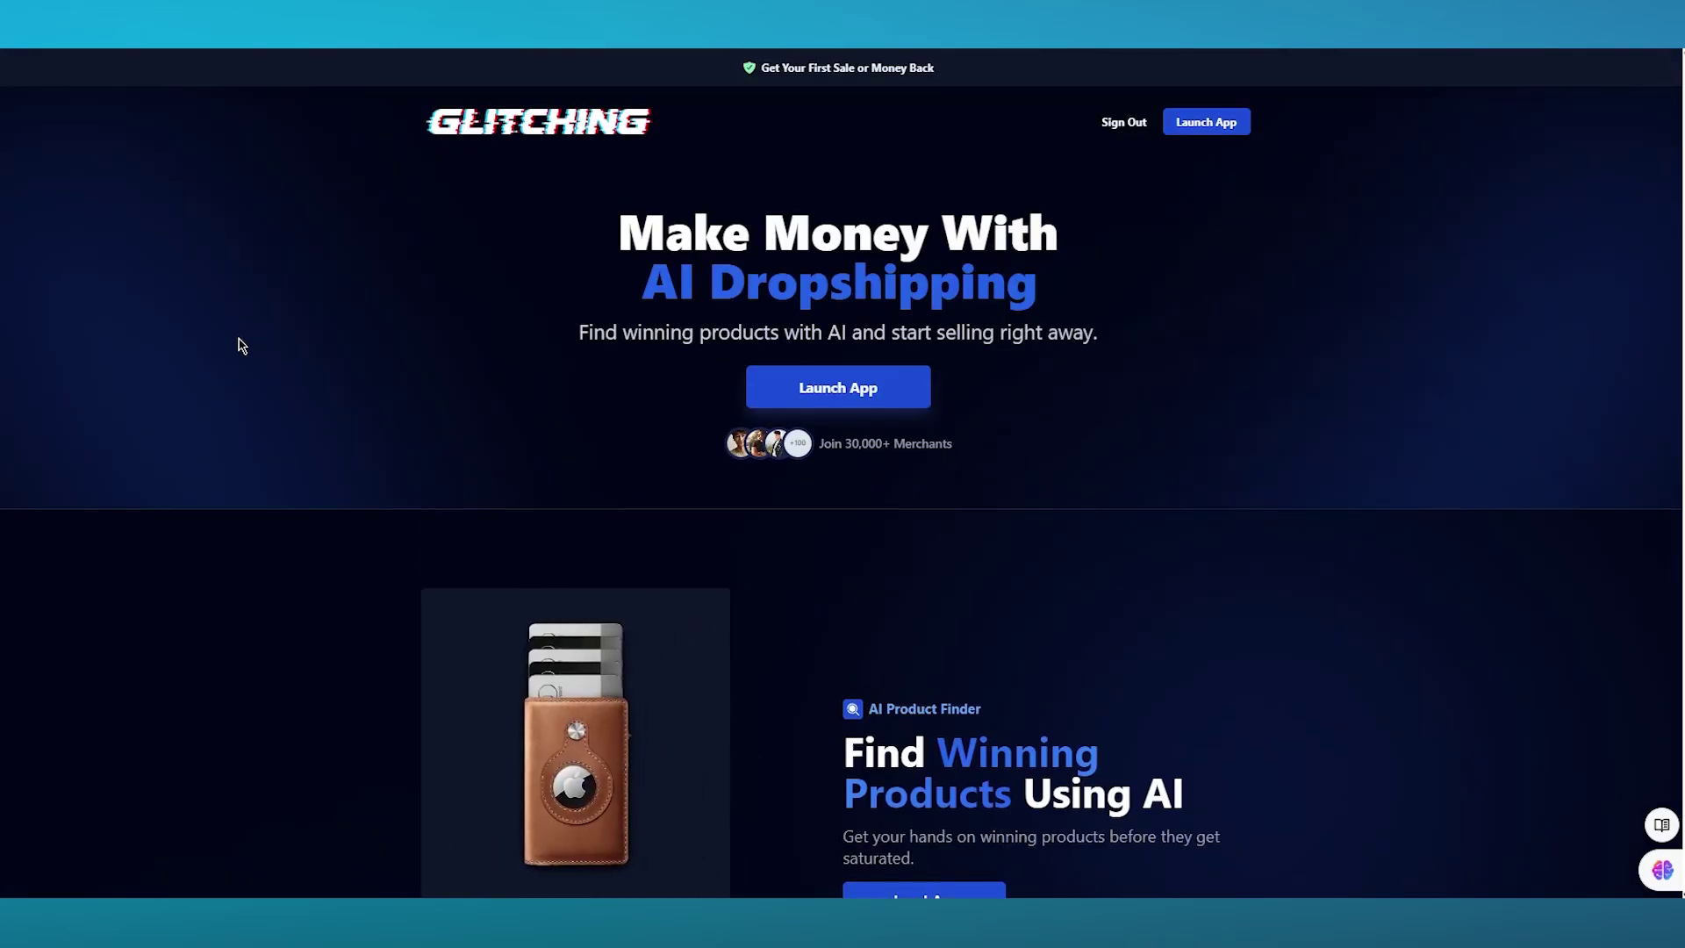
{"action": "scroll", "coordinate": [242, 345], "scroll_direction": "down", "scroll_amount": 9}
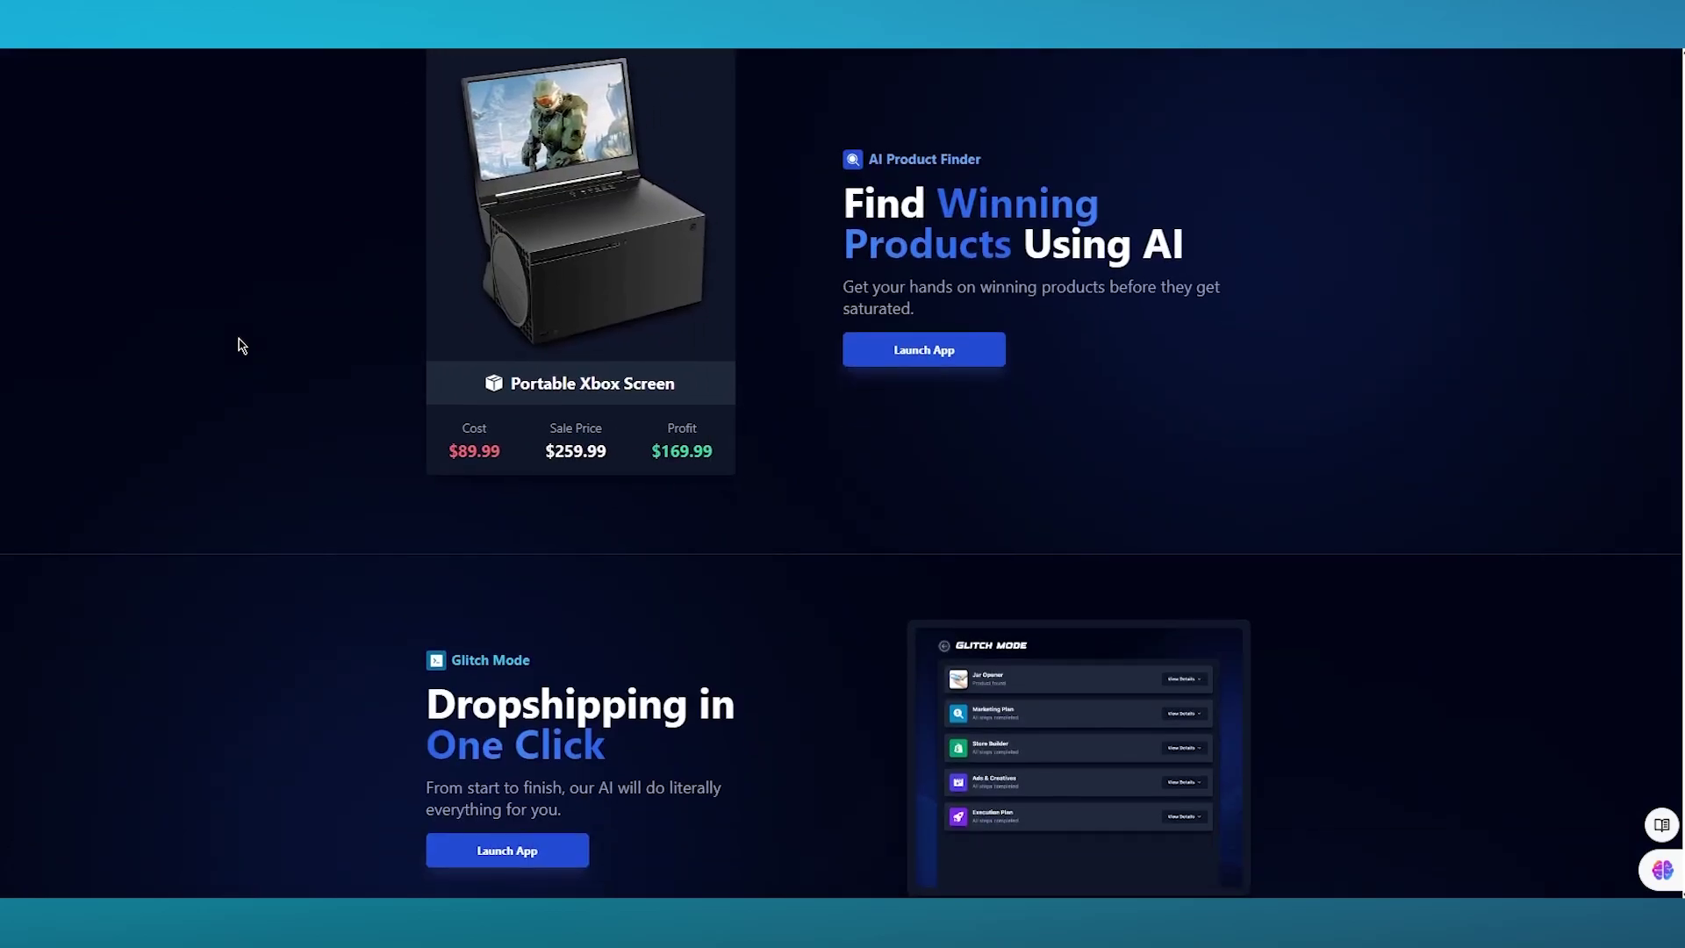
{"action": "scroll", "coordinate": [241, 345], "scroll_direction": "up", "scroll_amount": 9}
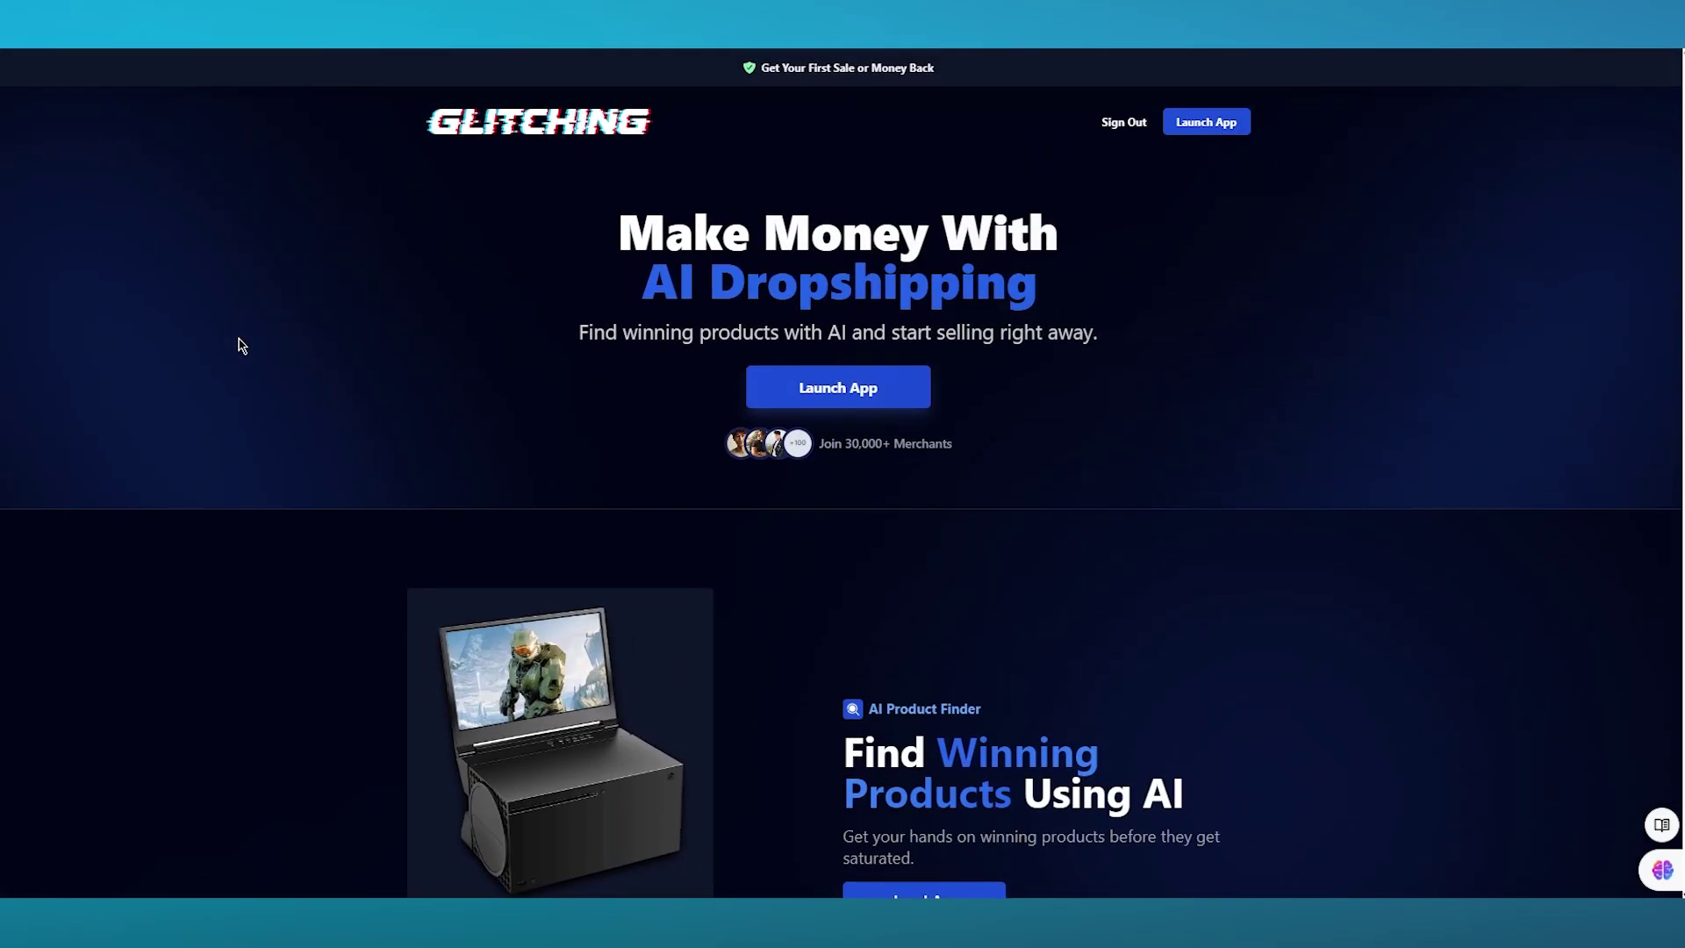
{"action": "scroll", "coordinate": [339, 459], "scroll_direction": "down", "scroll_amount": 19}
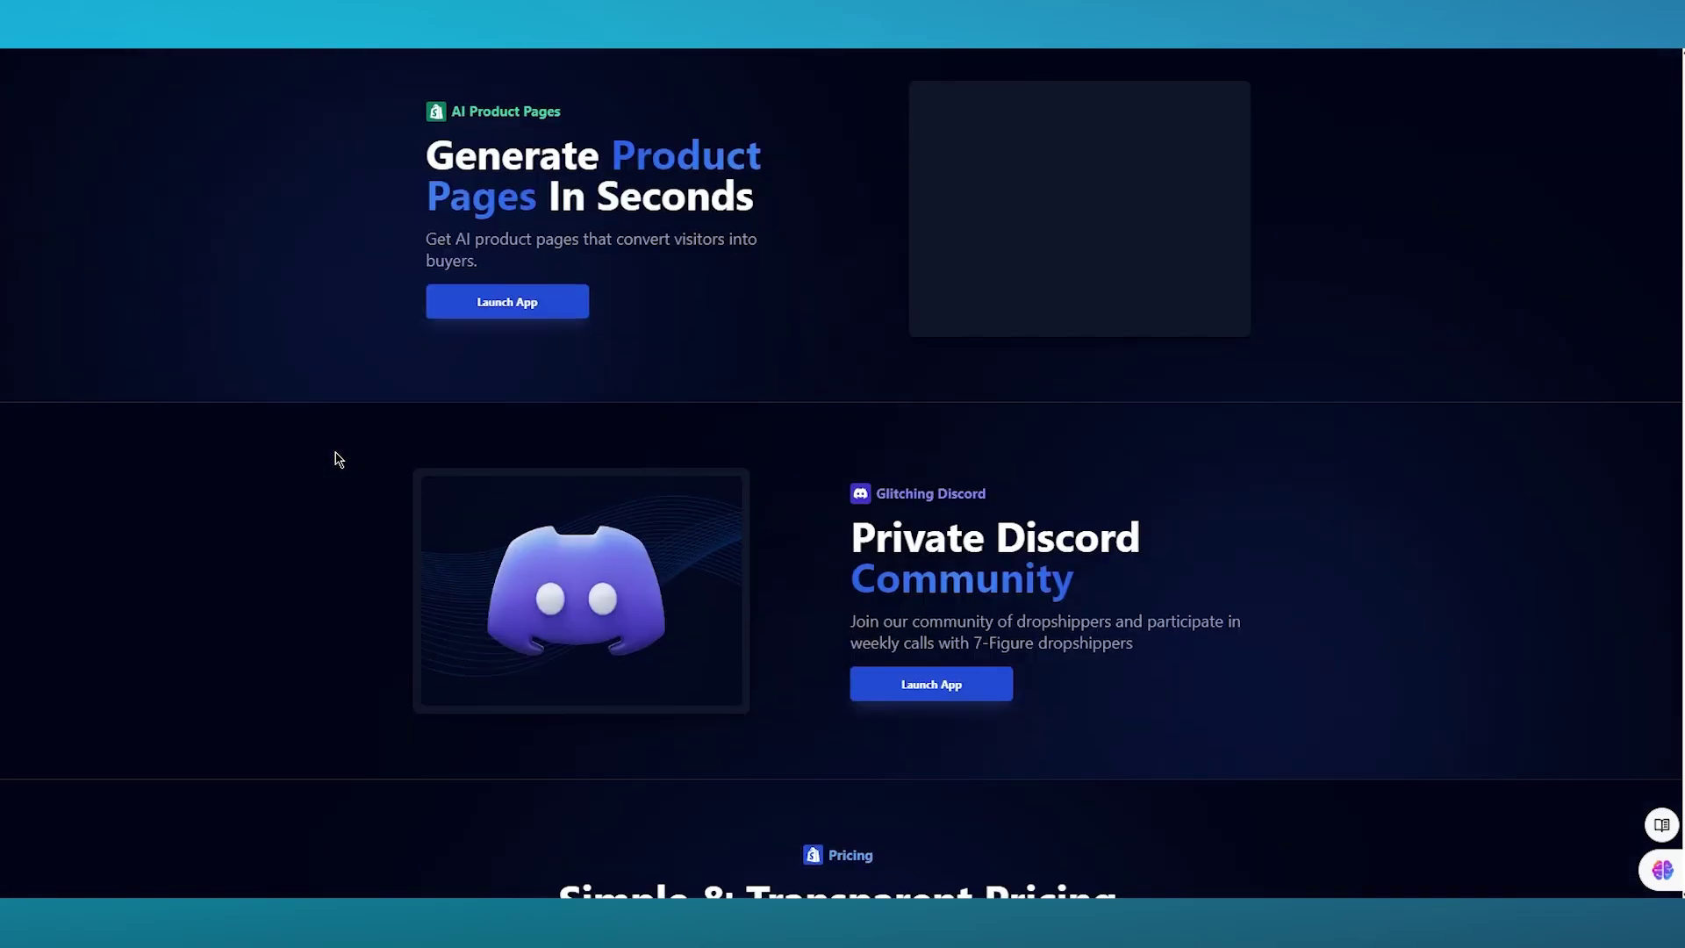
{"action": "scroll", "coordinate": [339, 460], "scroll_direction": "down", "scroll_amount": 4}
{"action": "scroll", "coordinate": [339, 459], "scroll_direction": "up", "scroll_amount": 20}
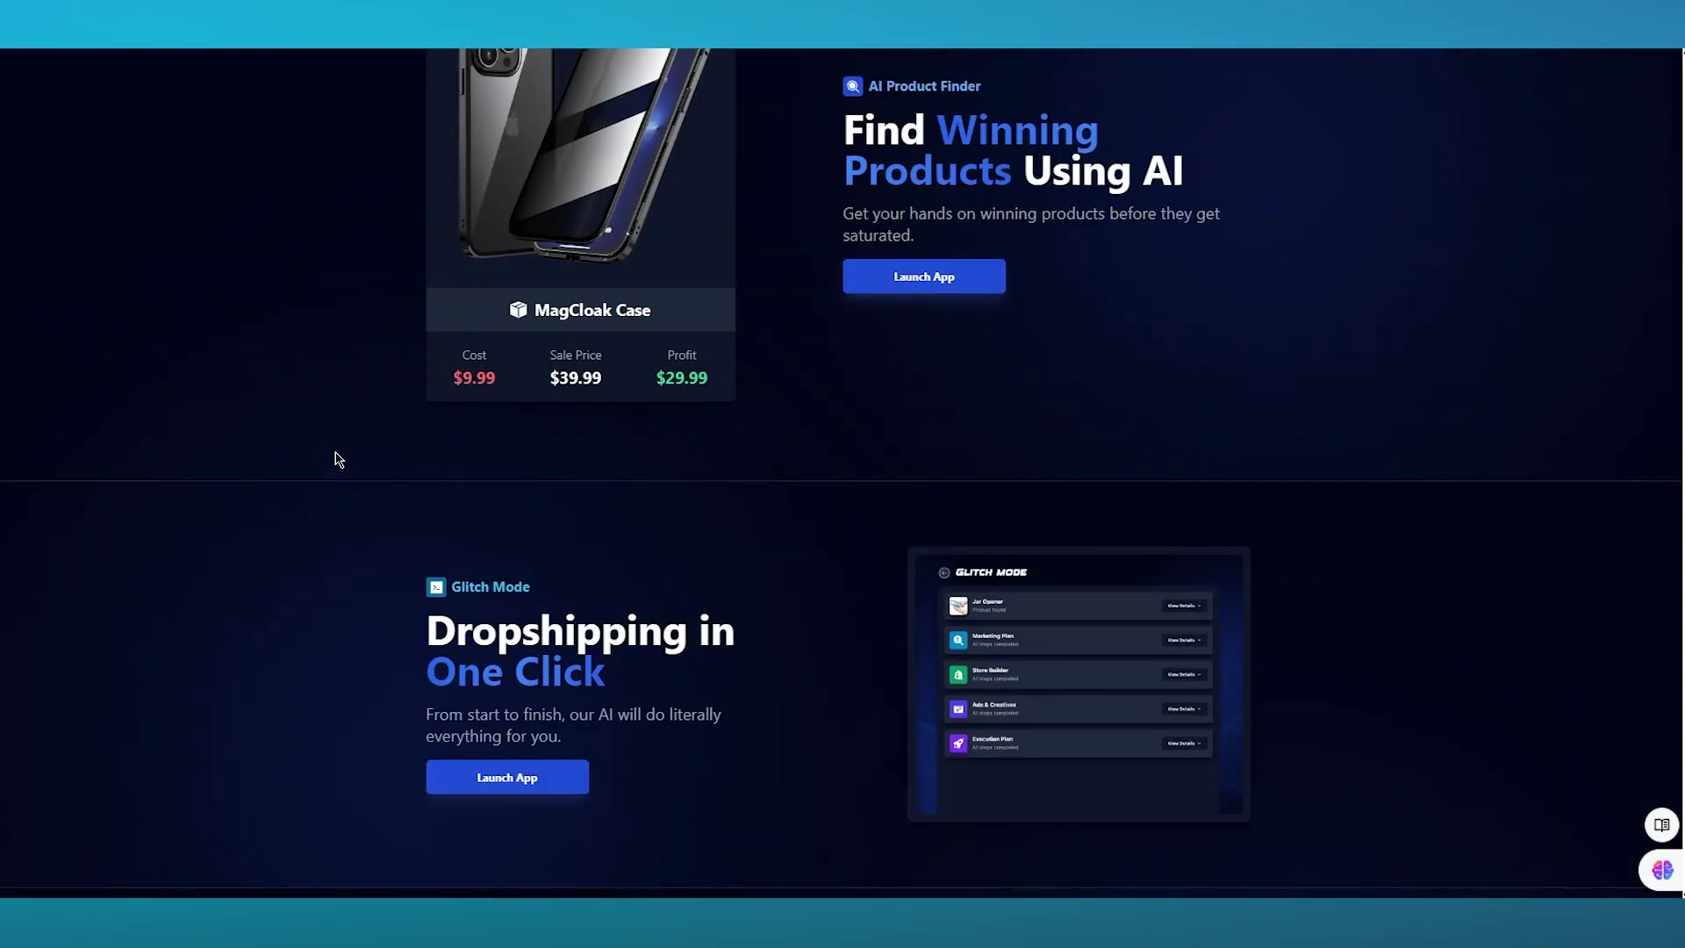
{"action": "scroll", "coordinate": [339, 460], "scroll_direction": "down", "scroll_amount": 13}
{"action": "scroll", "coordinate": [339, 460], "scroll_direction": "down", "scroll_amount": 8}
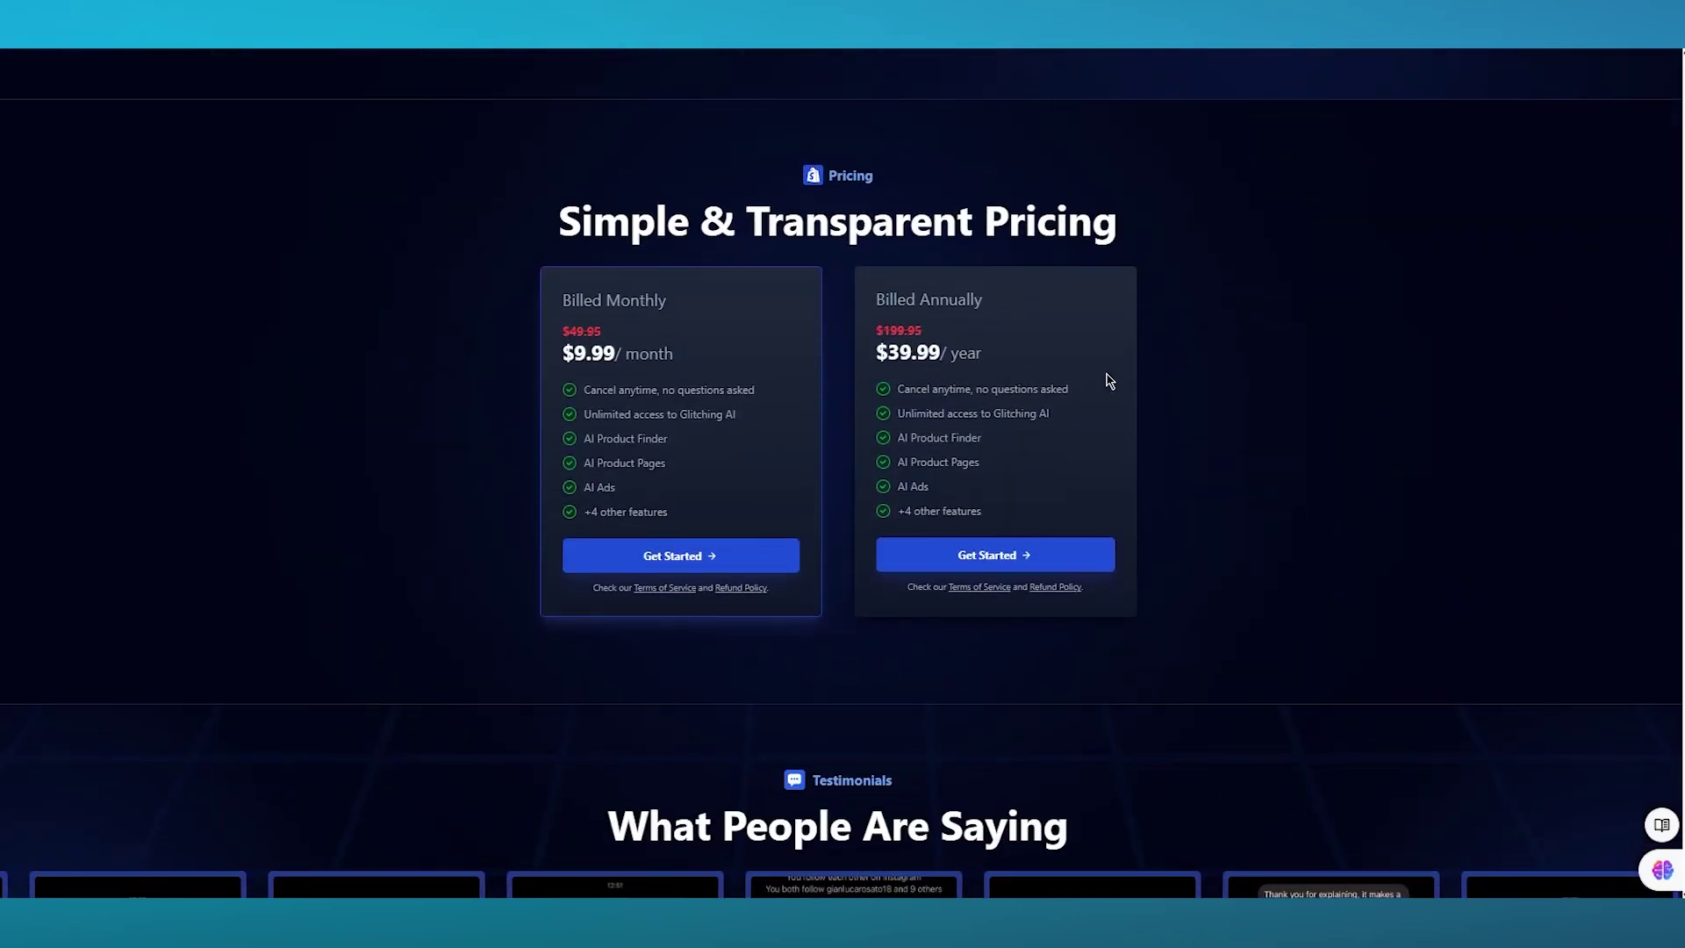
{"action": "scroll", "coordinate": [1110, 376], "scroll_direction": "up", "scroll_amount": 20}
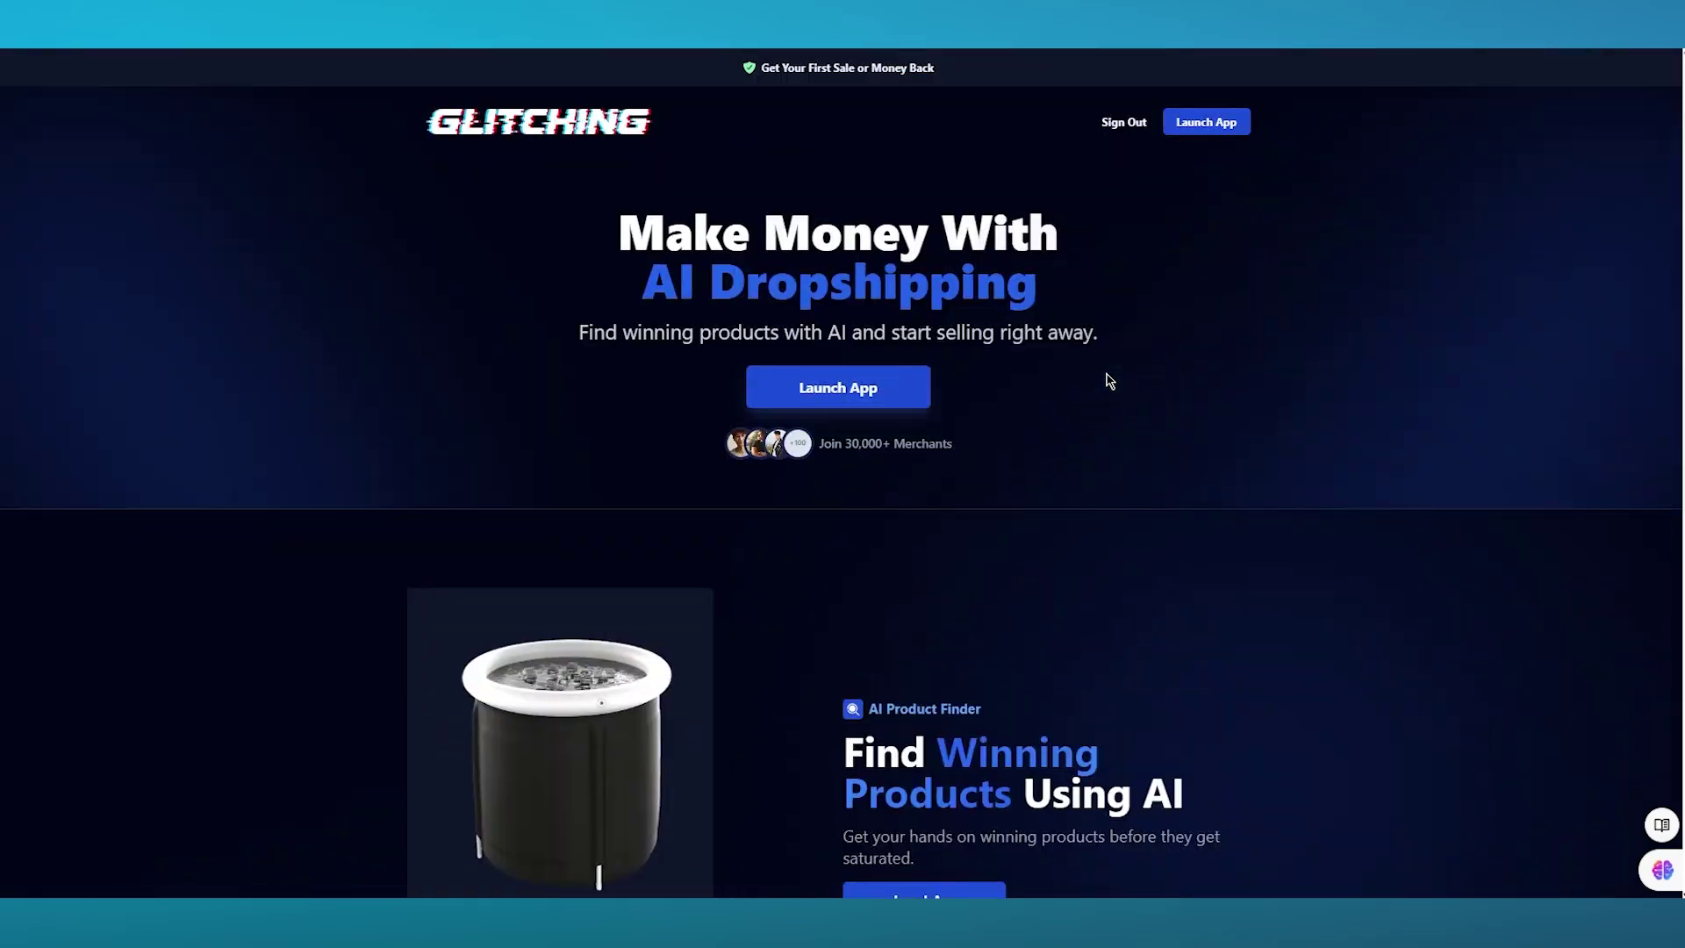
{"action": "left_click", "coordinate": [1216, 126]}
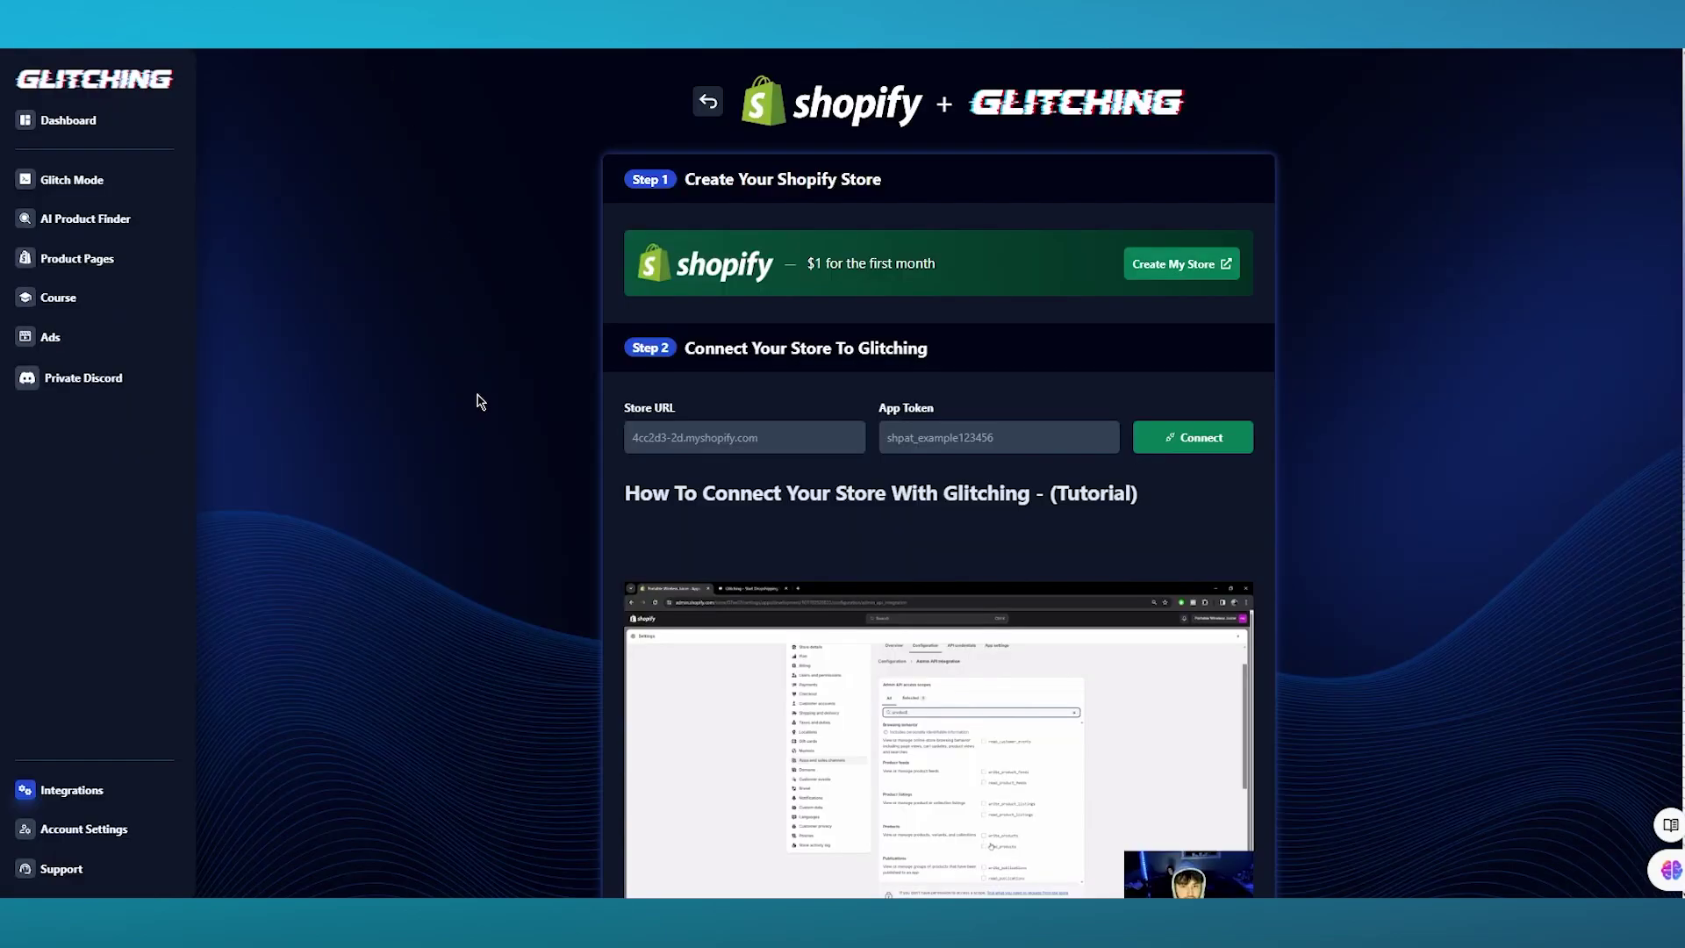
{"action": "left_click", "coordinate": [184, 143]}
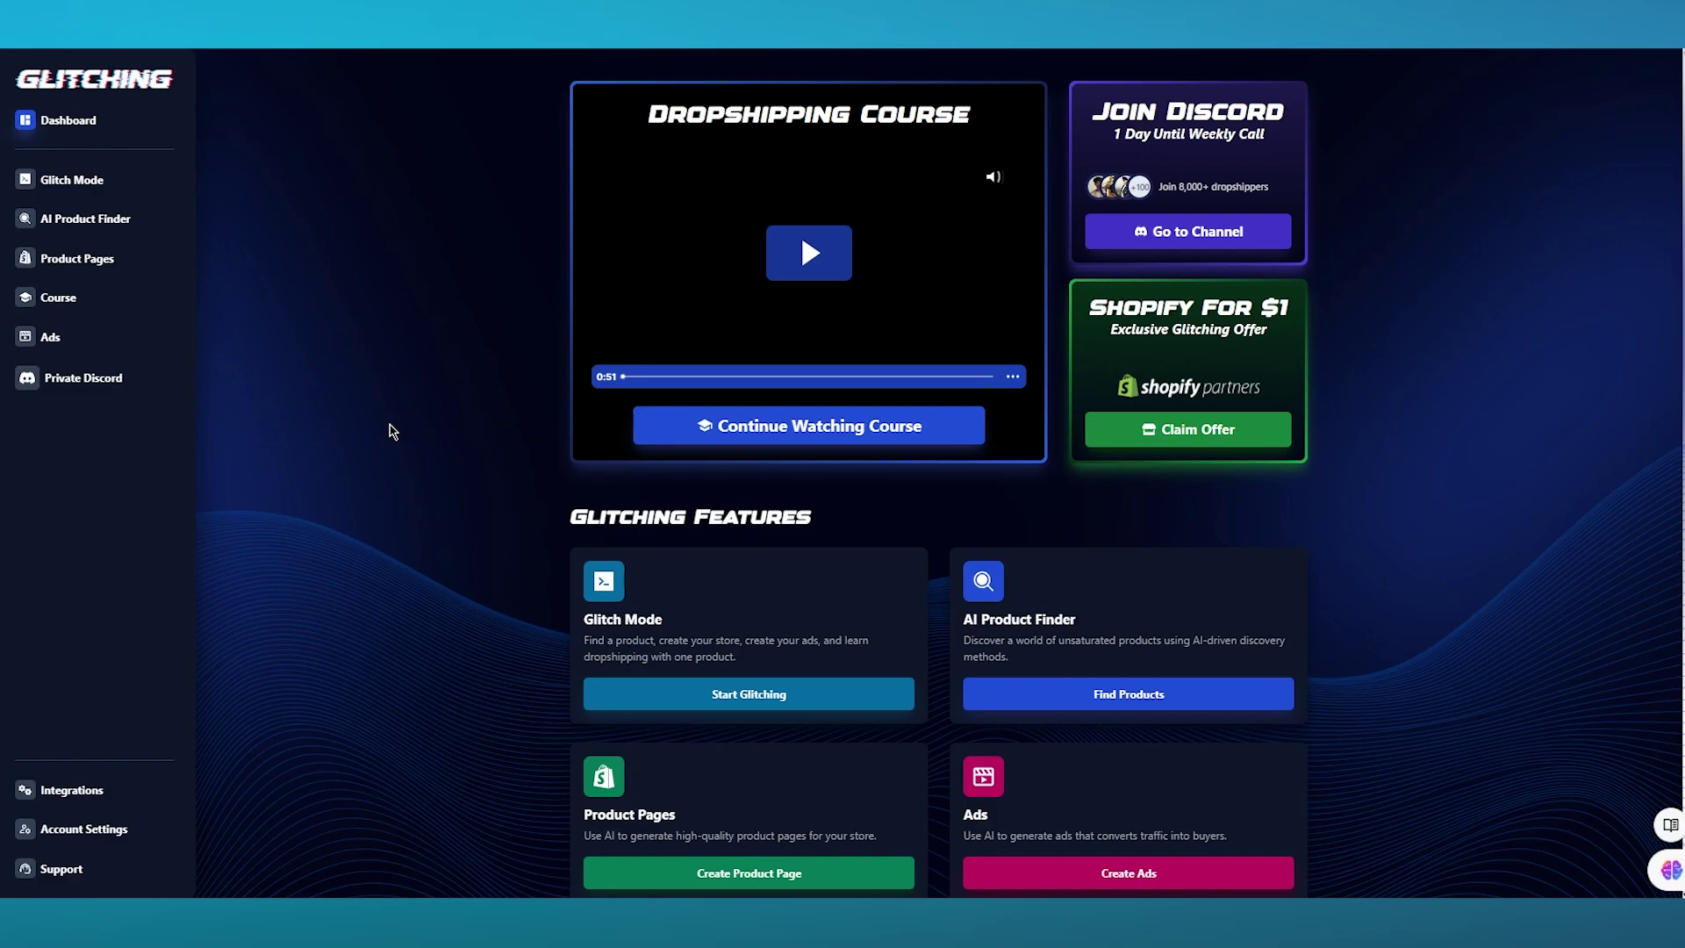
Step: Open the Shopify Store integration page and focus its Store URL field
{"action": "left_click", "coordinate": [72, 790]}
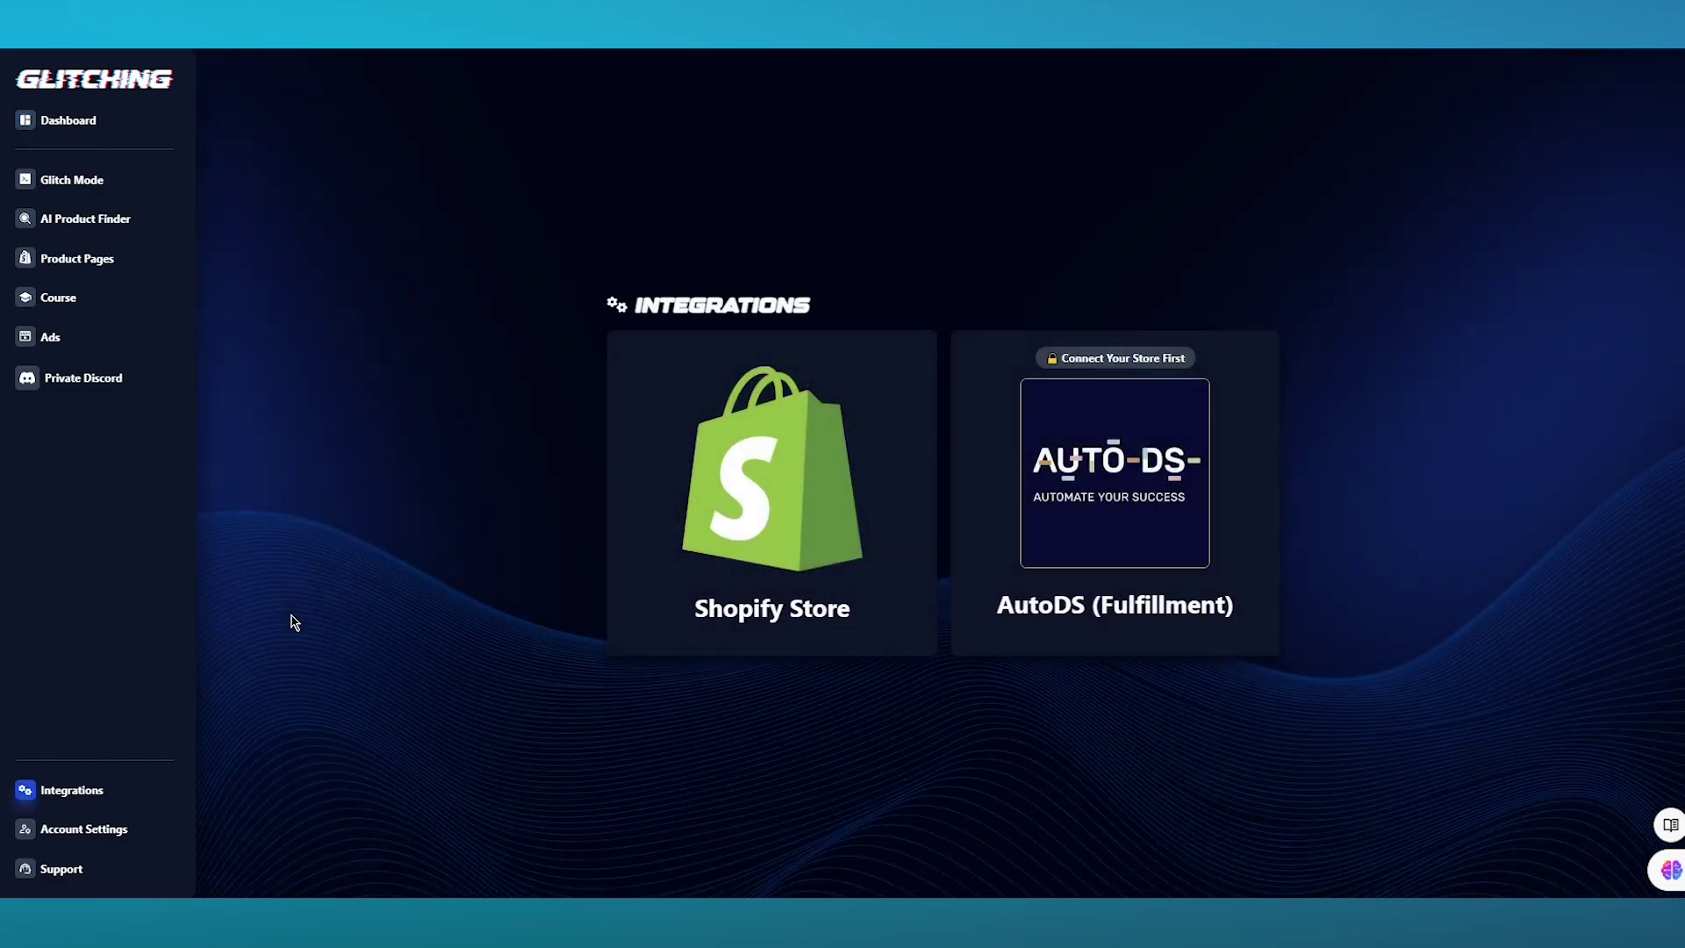
{"action": "left_click", "coordinate": [722, 509]}
{"action": "scroll", "coordinate": [488, 439], "scroll_direction": "down", "scroll_amount": 1}
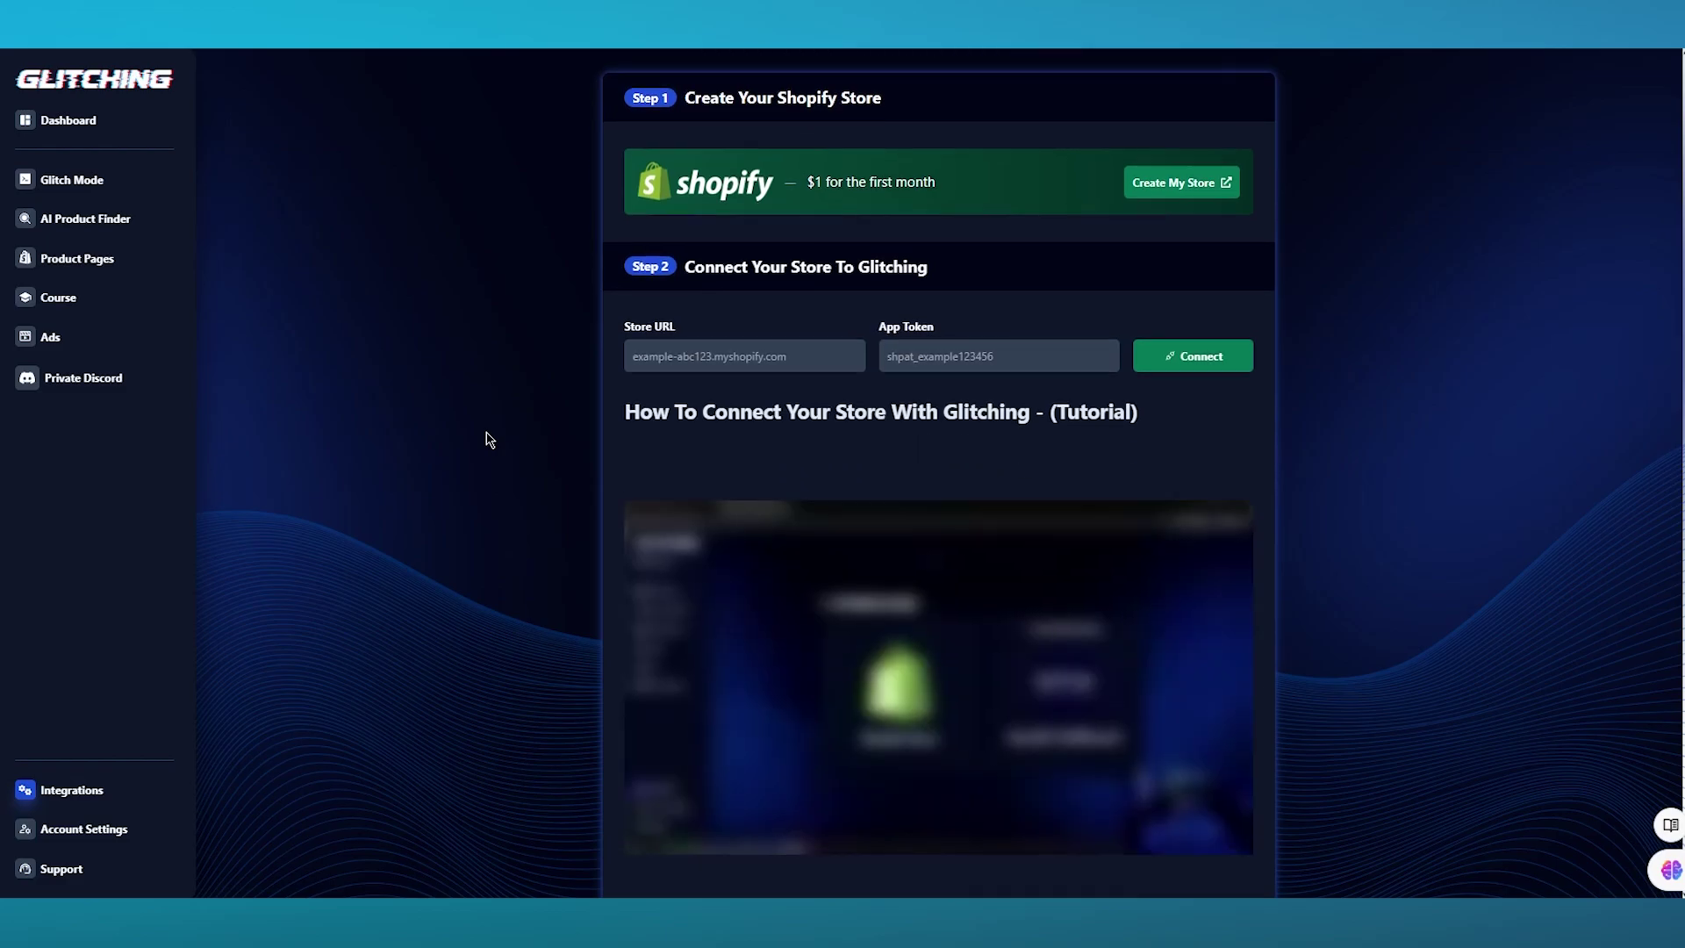
{"action": "left_click", "coordinate": [735, 349]}
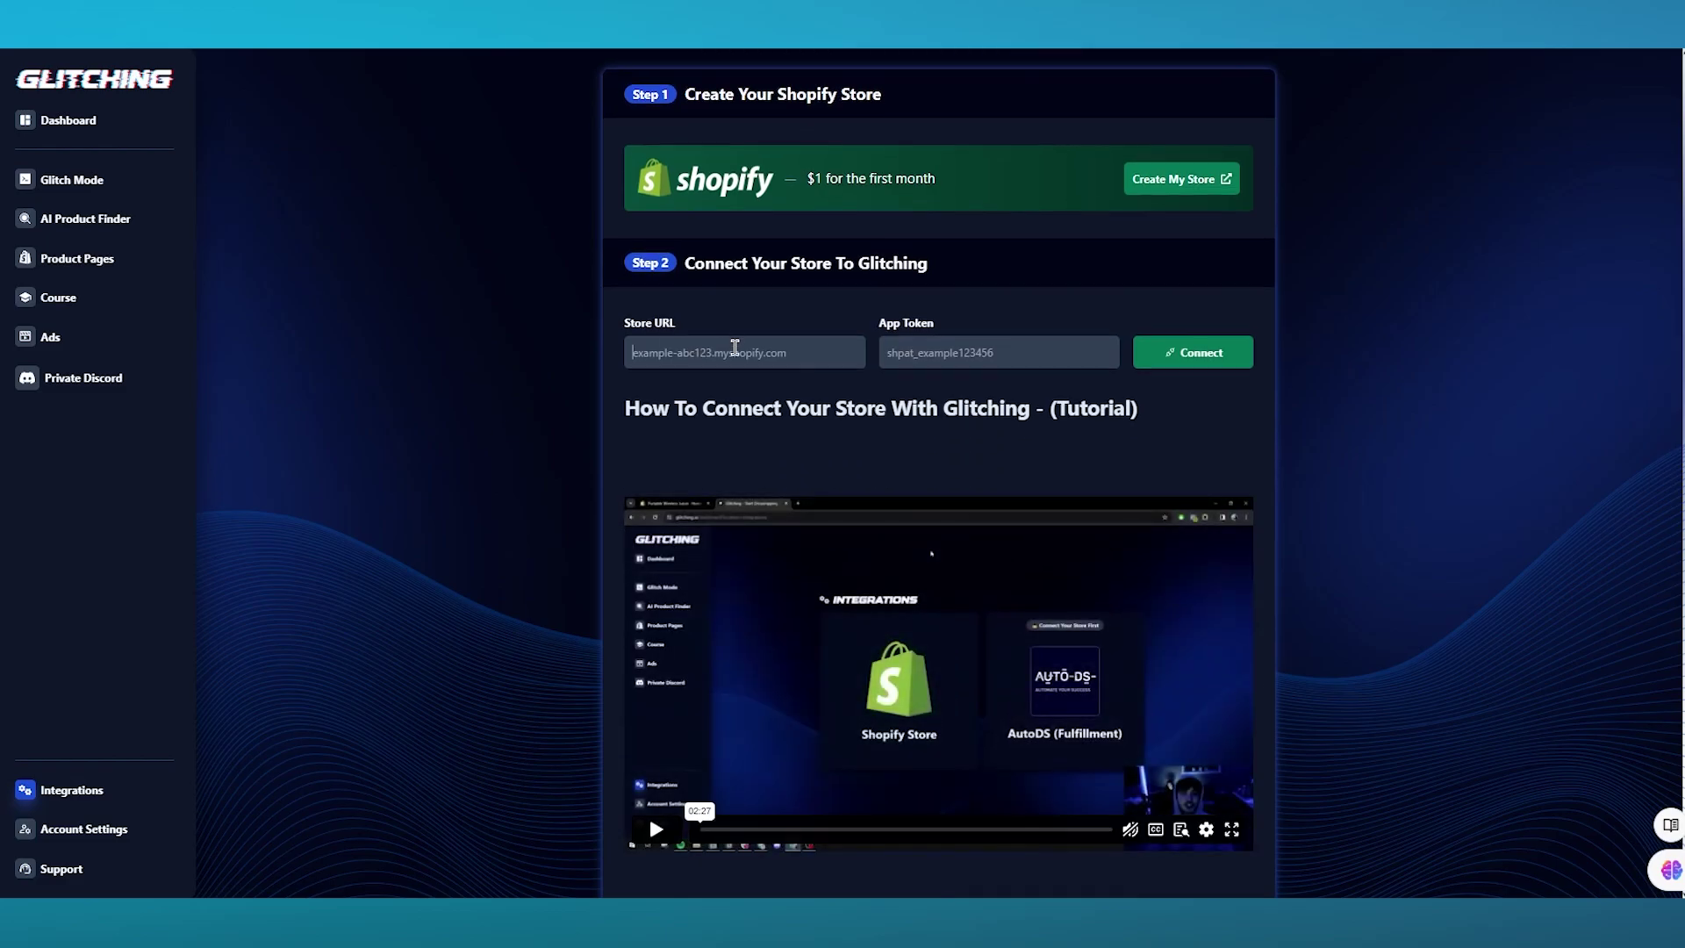
Step: Open the Shopify store's Domains settings and select part of its domain name
{"action": "left_click", "coordinate": [948, 362]}
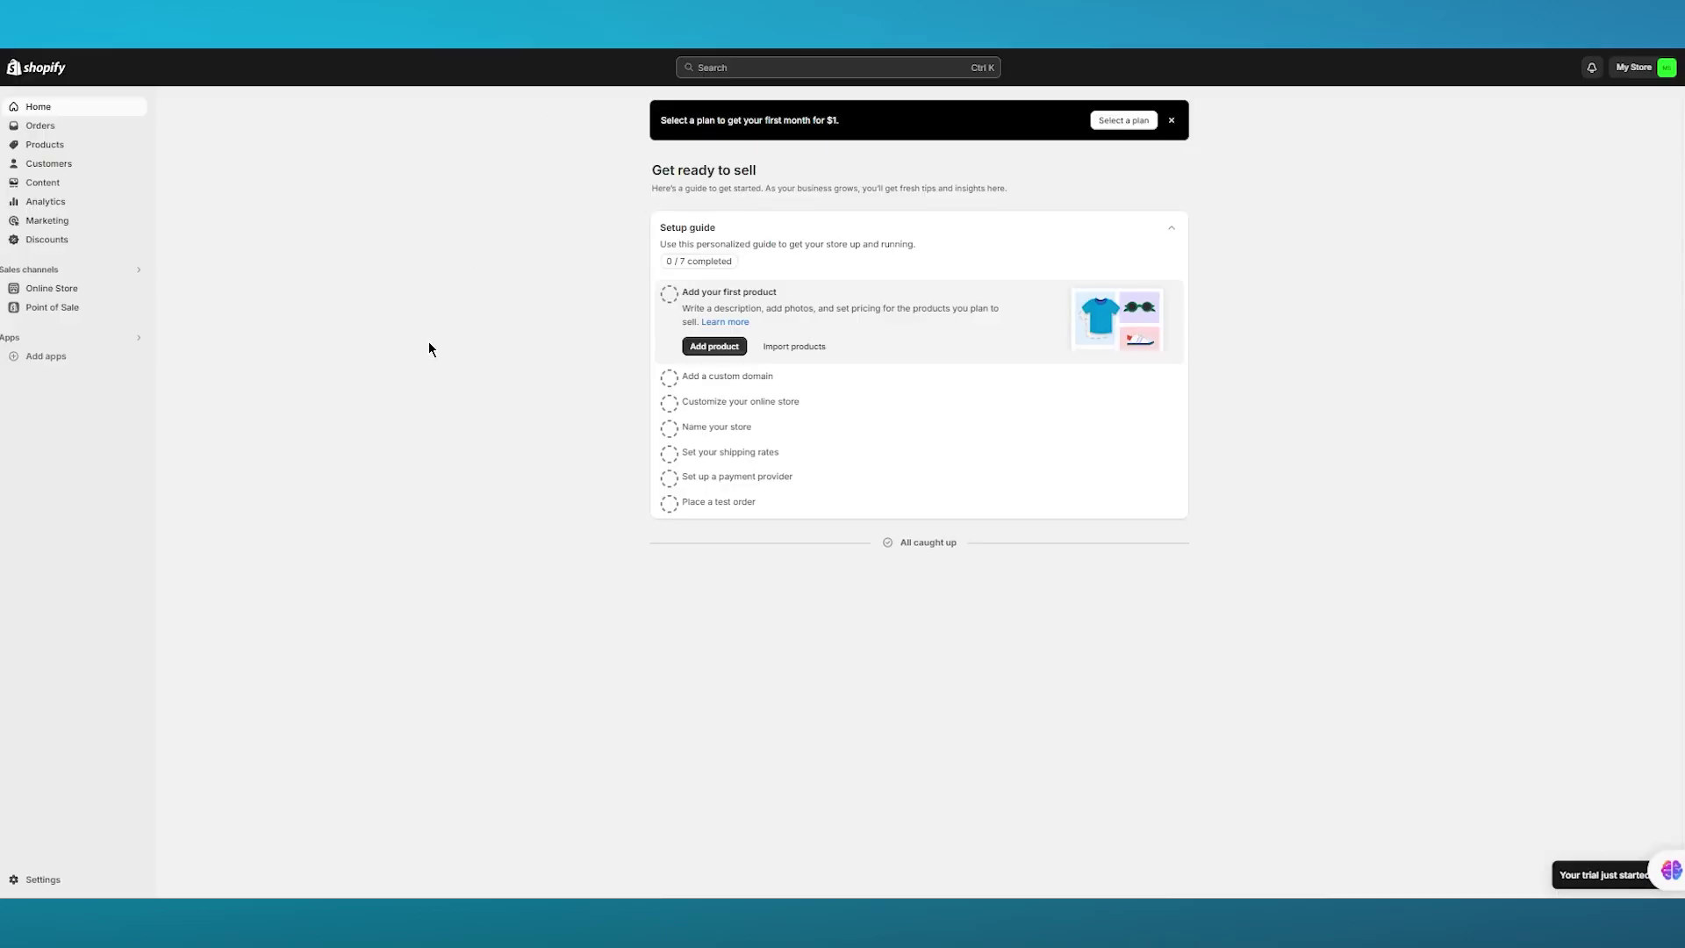
{"action": "left_click", "coordinate": [39, 880]}
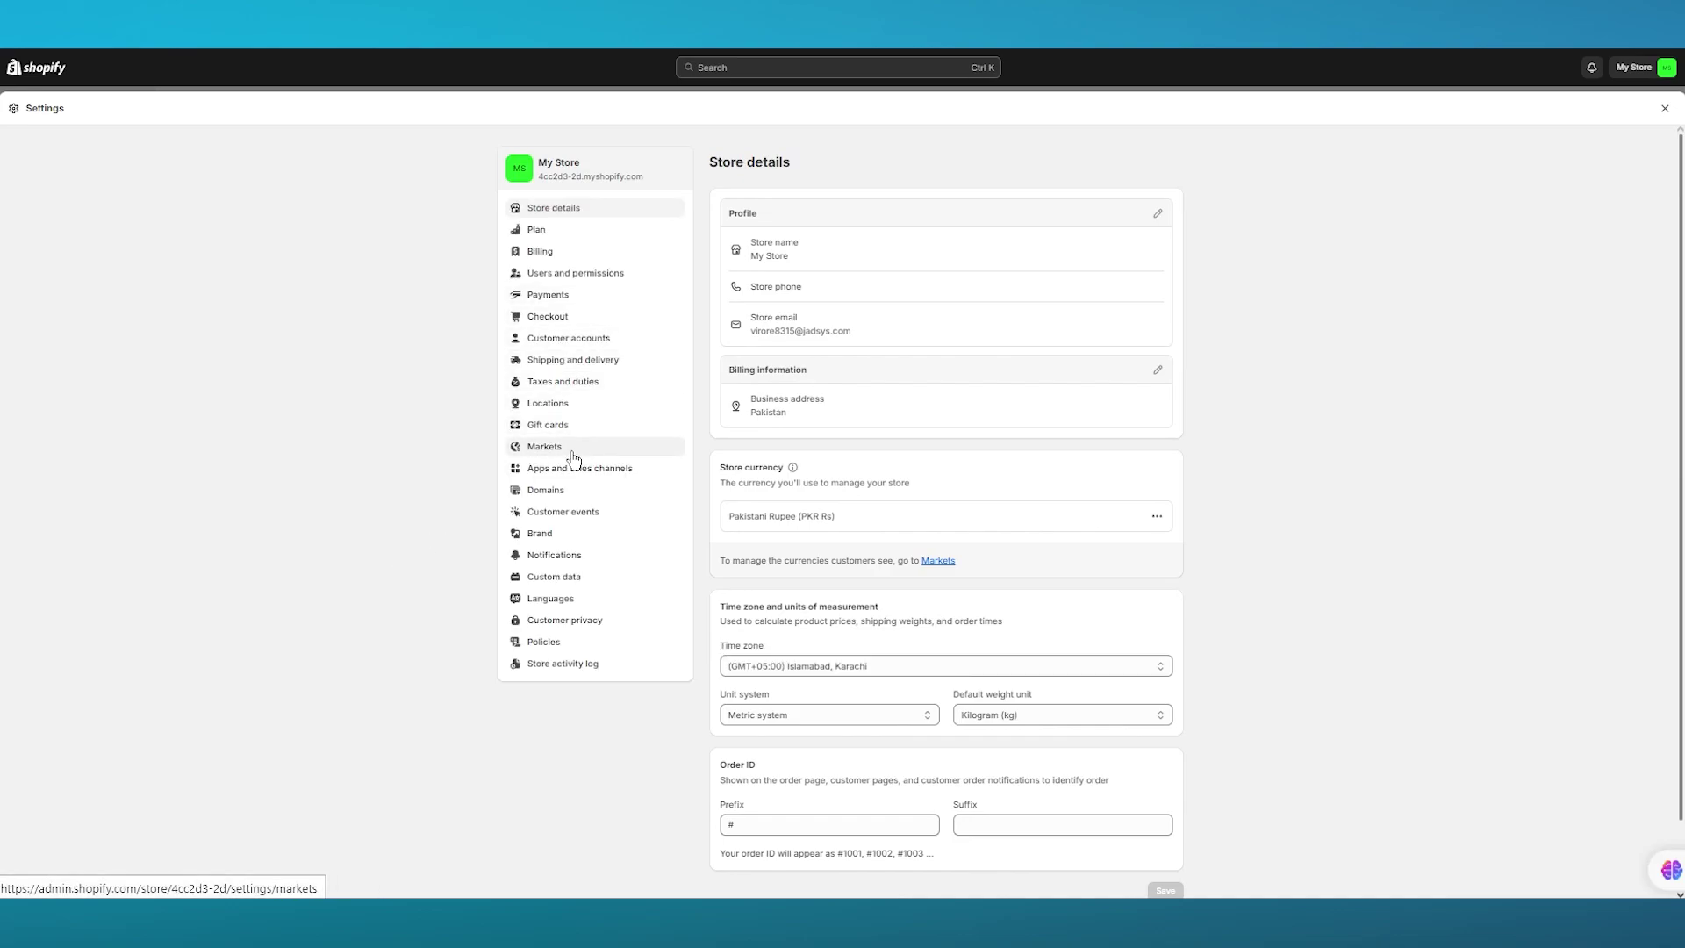
{"action": "left_click", "coordinate": [545, 489]}
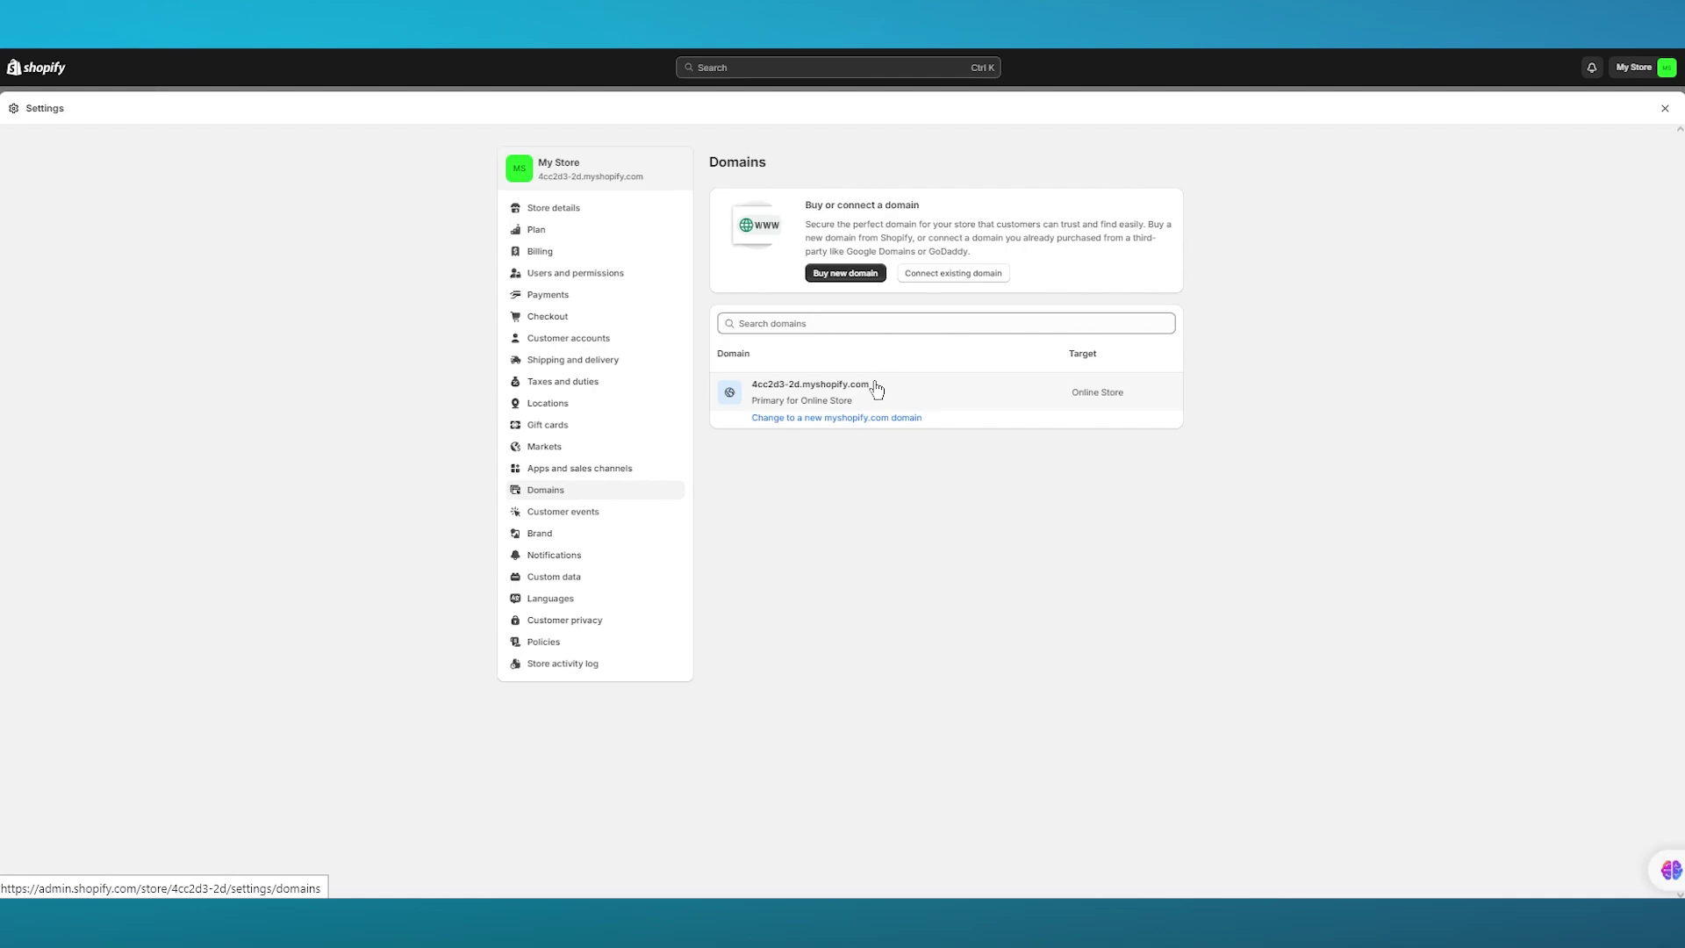
{"action": "left_click_drag", "start_coordinate": [872, 387], "coordinate": [749, 392]}
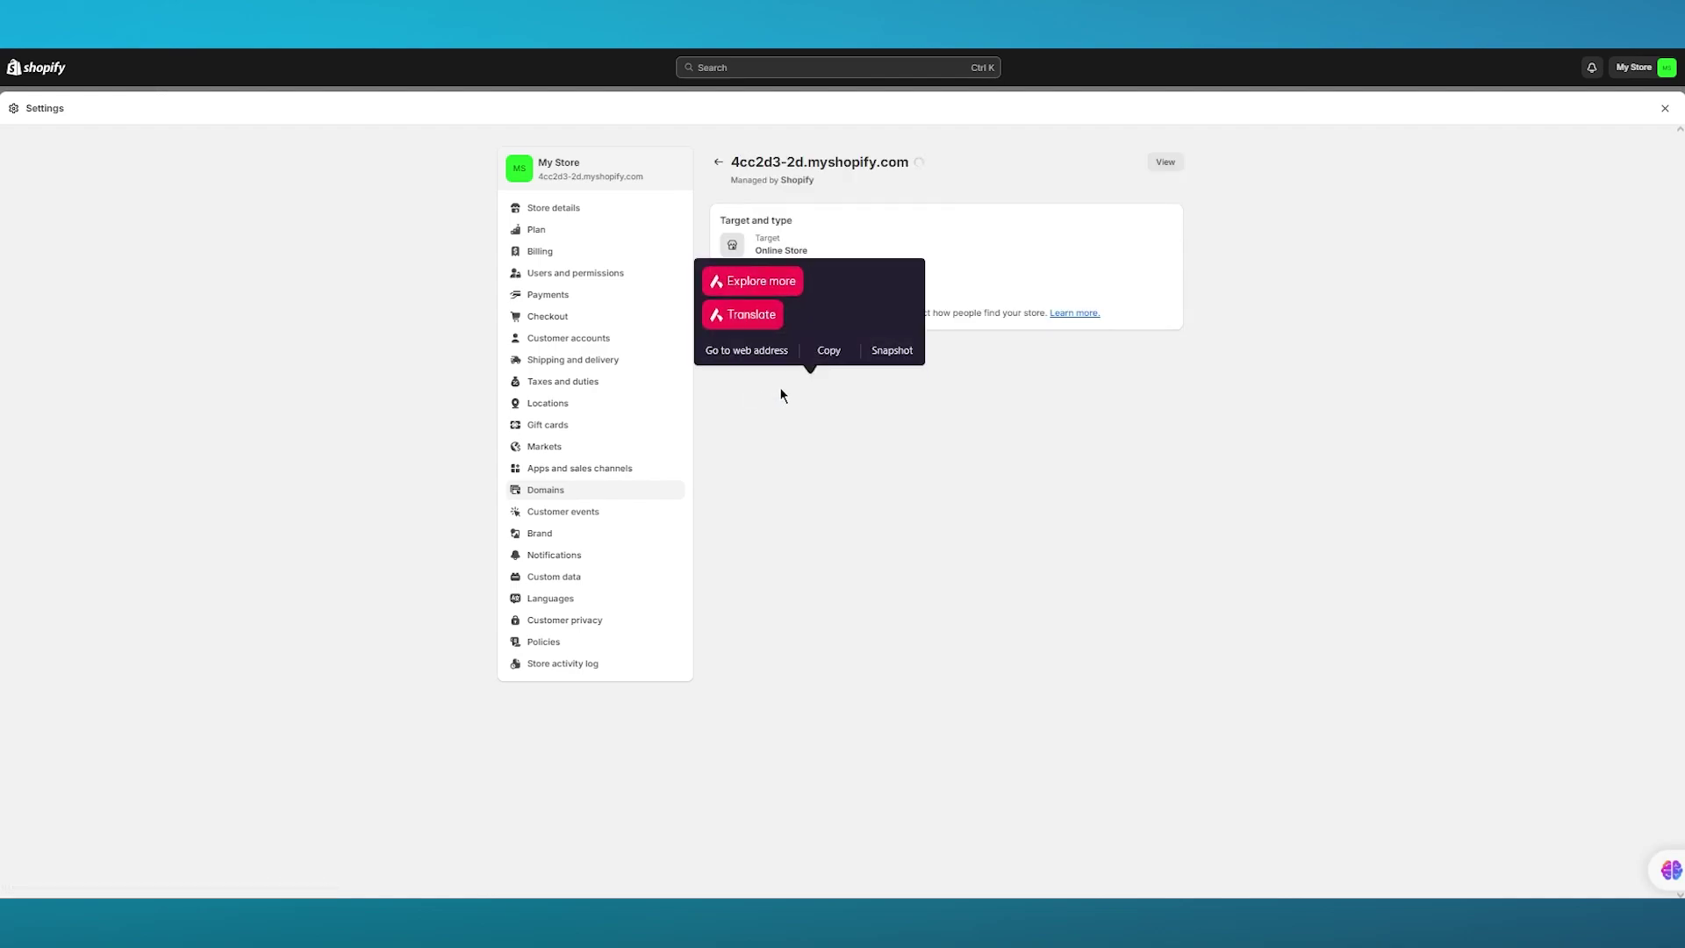
{"action": "left_click", "coordinate": [830, 351]}
Step: Copy the full myshopify.com domain and paste it into Glitching's Store URL field
{"action": "left_click_drag", "start_coordinate": [911, 167], "coordinate": [728, 162]}
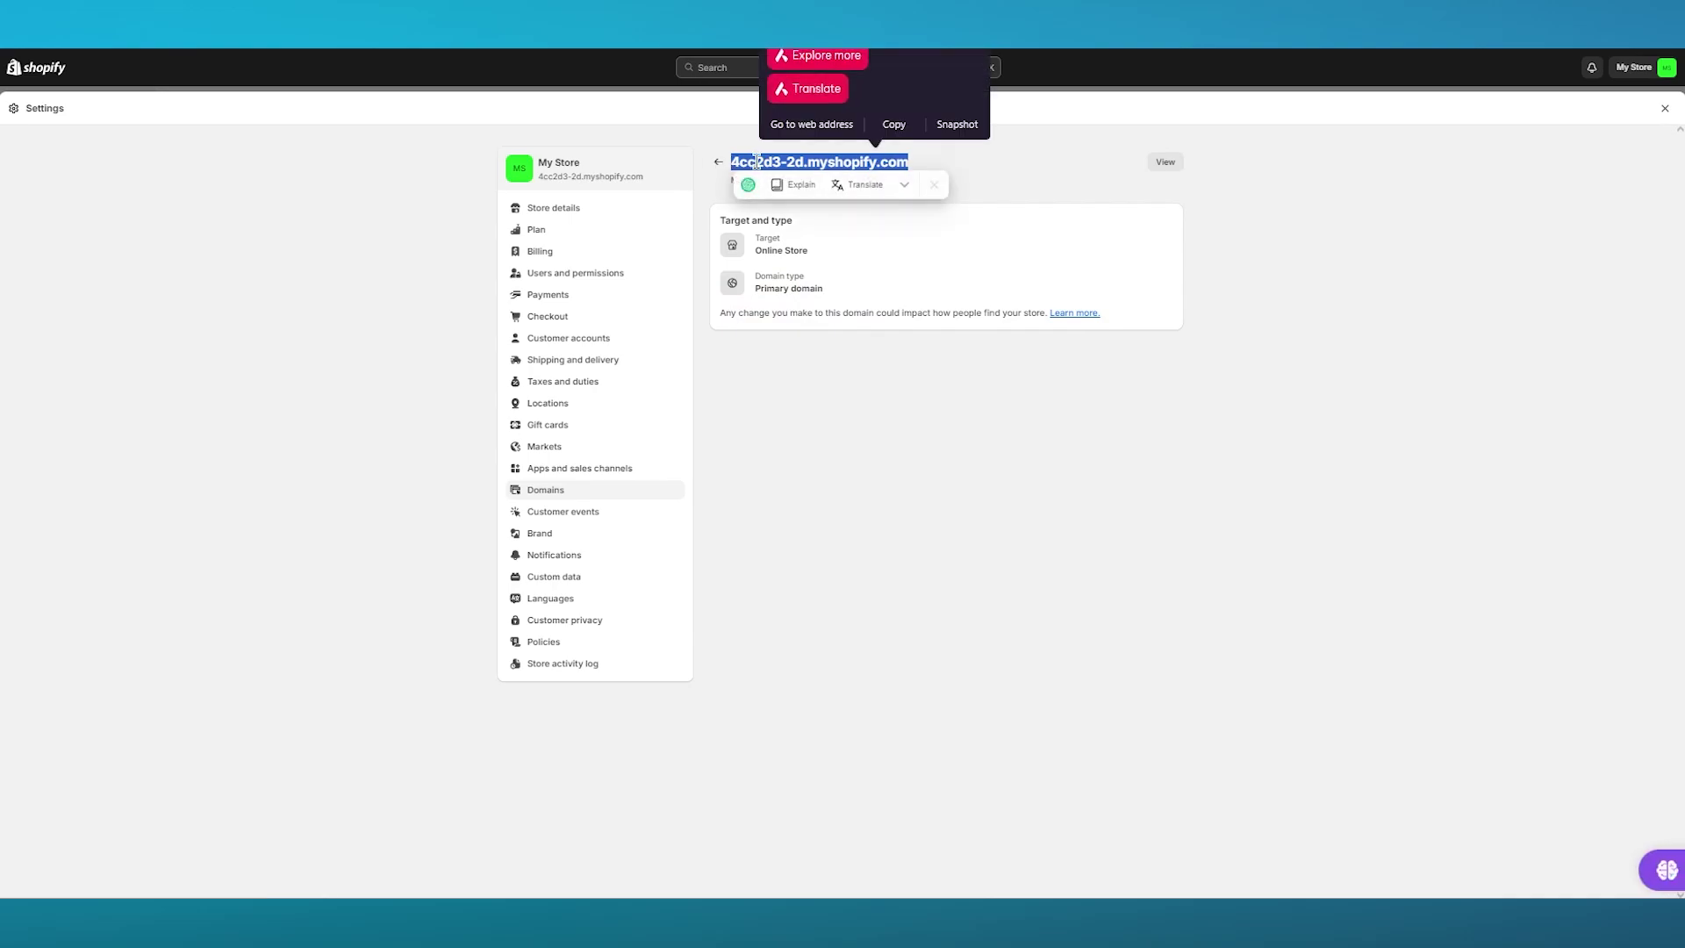
{"action": "right_click", "coordinate": [757, 162]}
{"action": "left_click", "coordinate": [812, 221]}
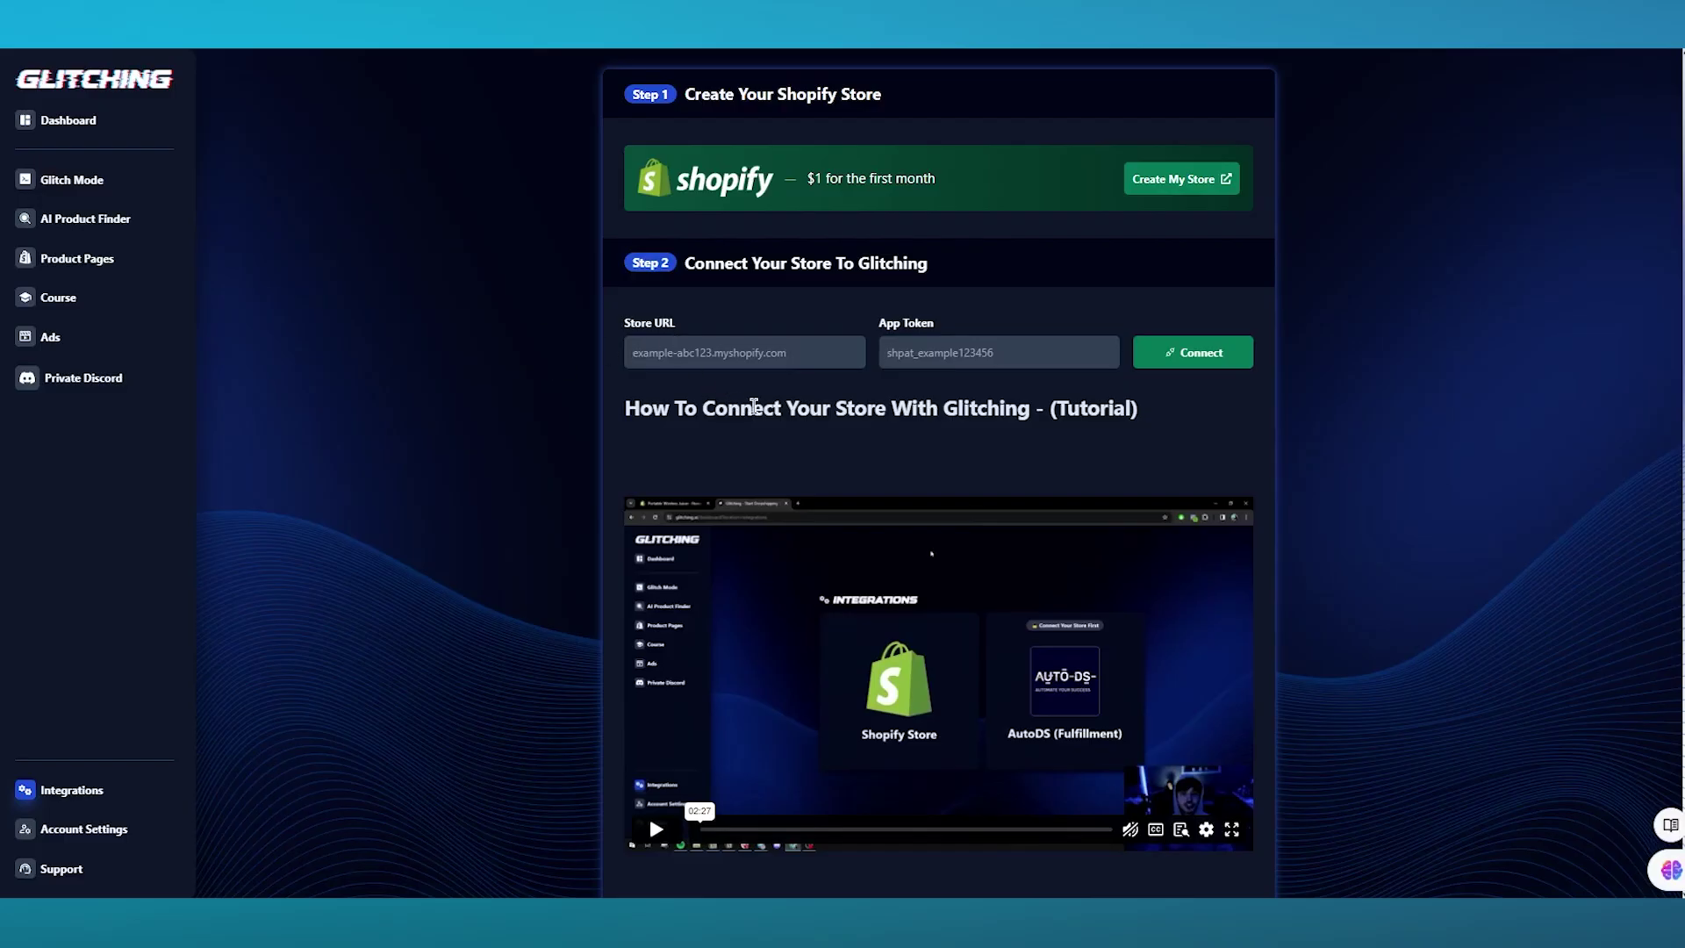
{"action": "right_click", "coordinate": [740, 358]}
{"action": "left_click", "coordinate": [776, 482]}
{"action": "left_click", "coordinate": [939, 351]}
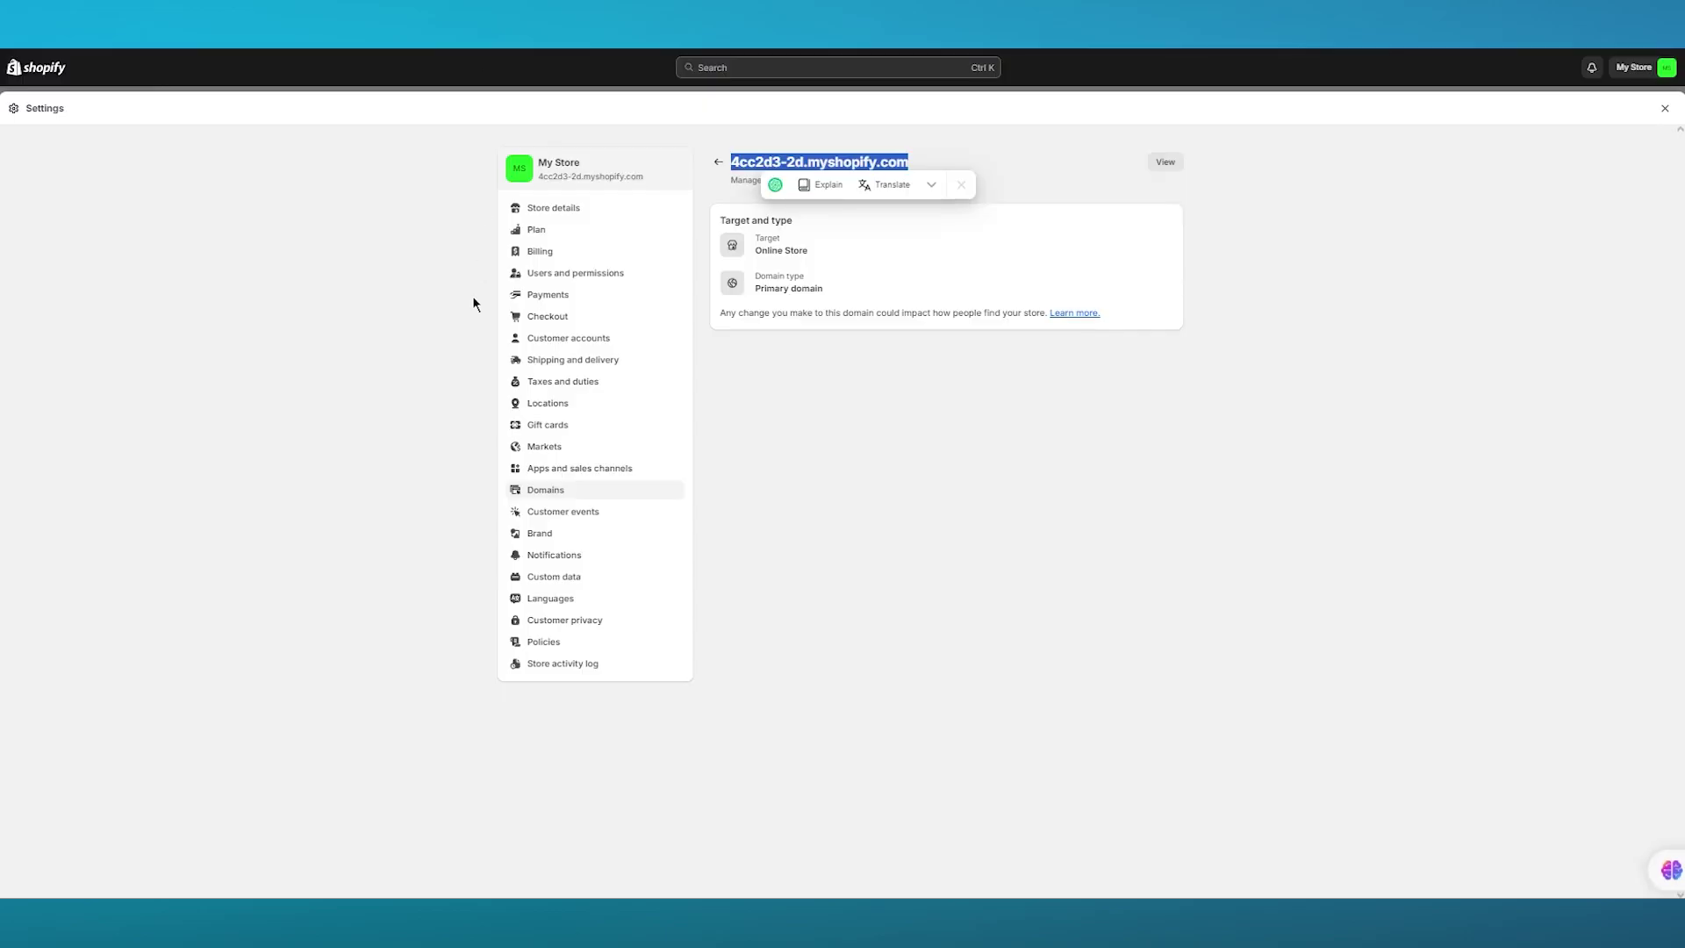
{"action": "left_click", "coordinate": [350, 333]}
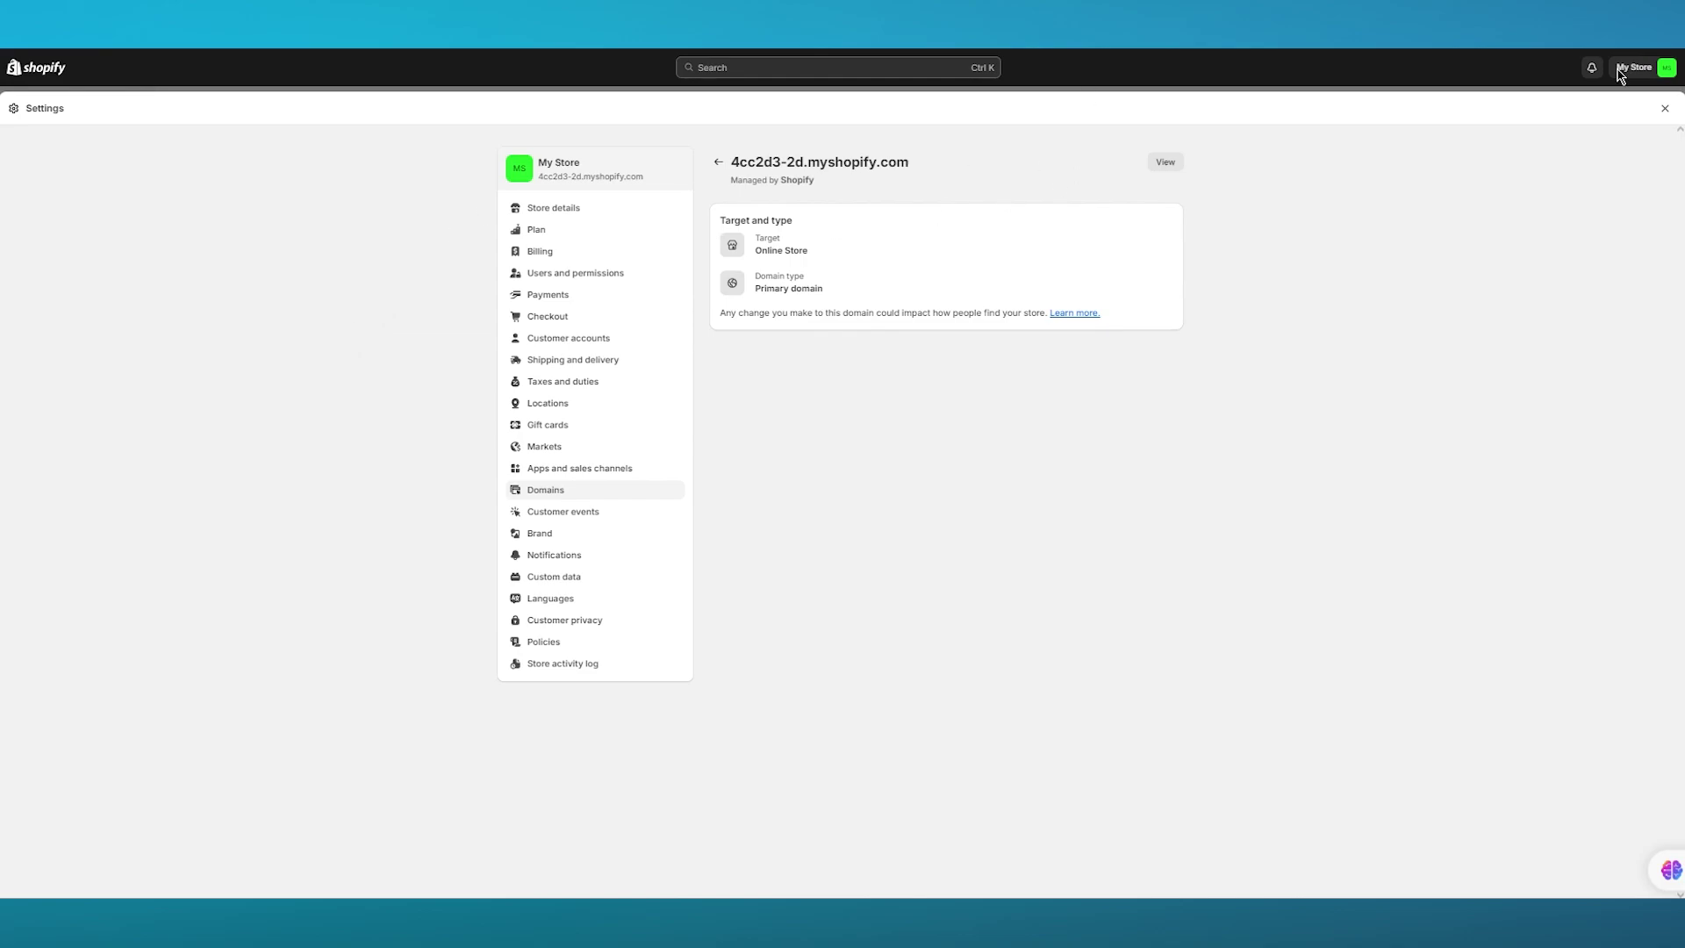
Step: Go to Apps and sales channel settings > Develop apps and confirm allowing custom app development
{"action": "left_click", "coordinate": [1666, 109]}
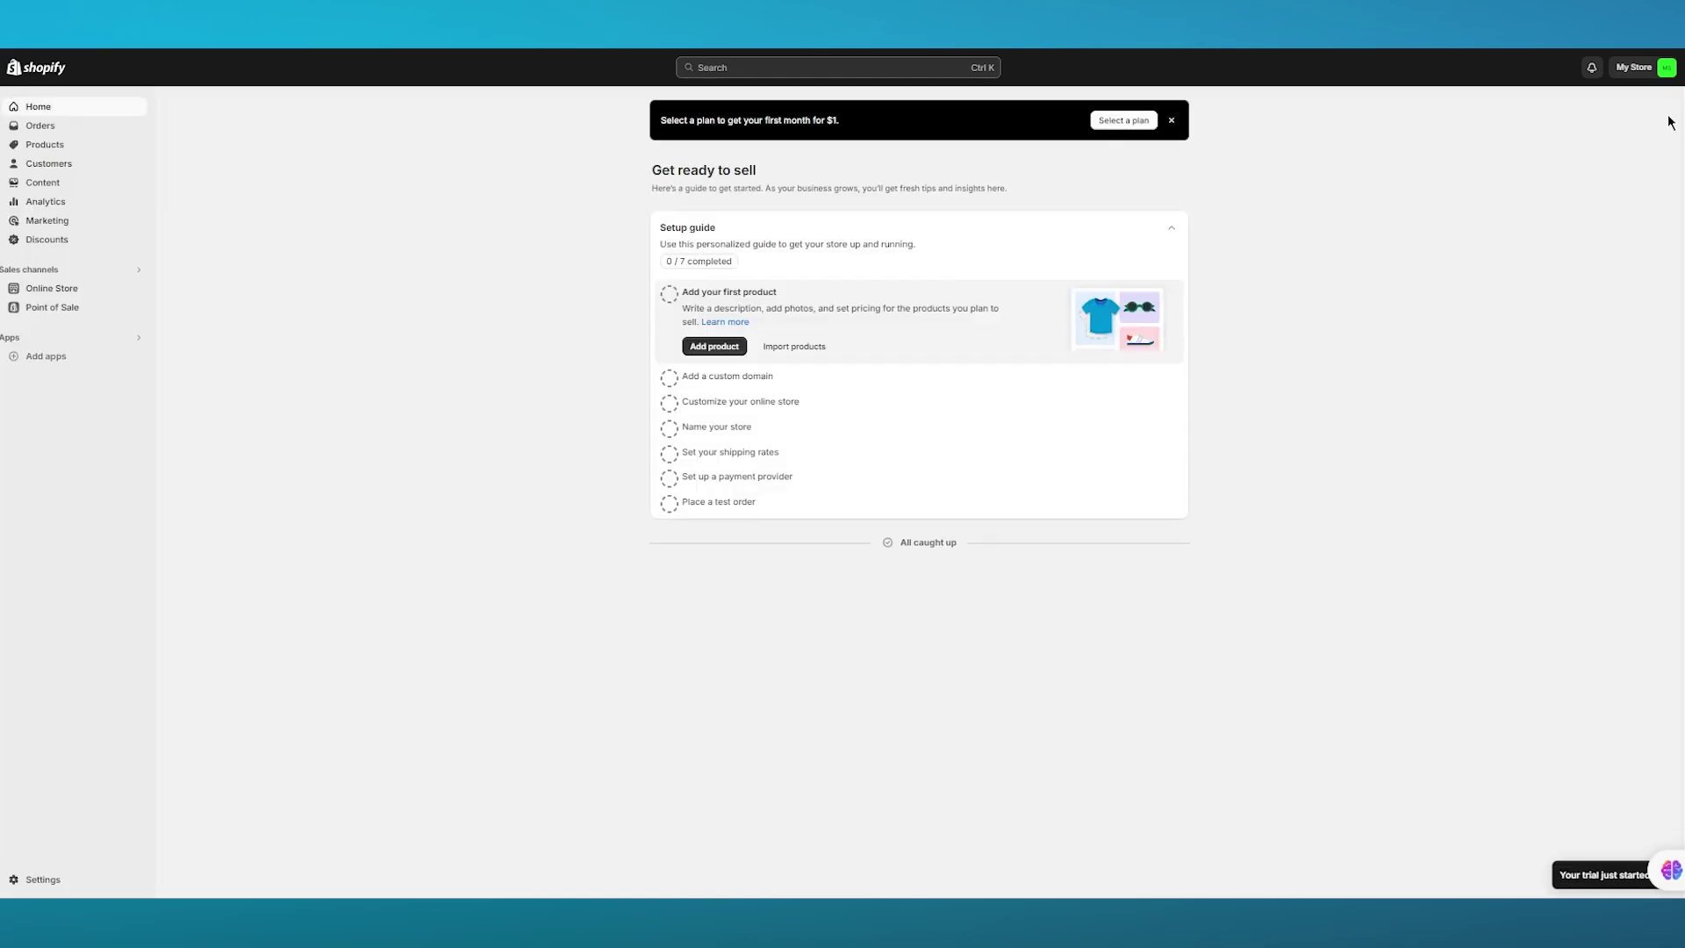
{"action": "left_click", "coordinate": [81, 339]}
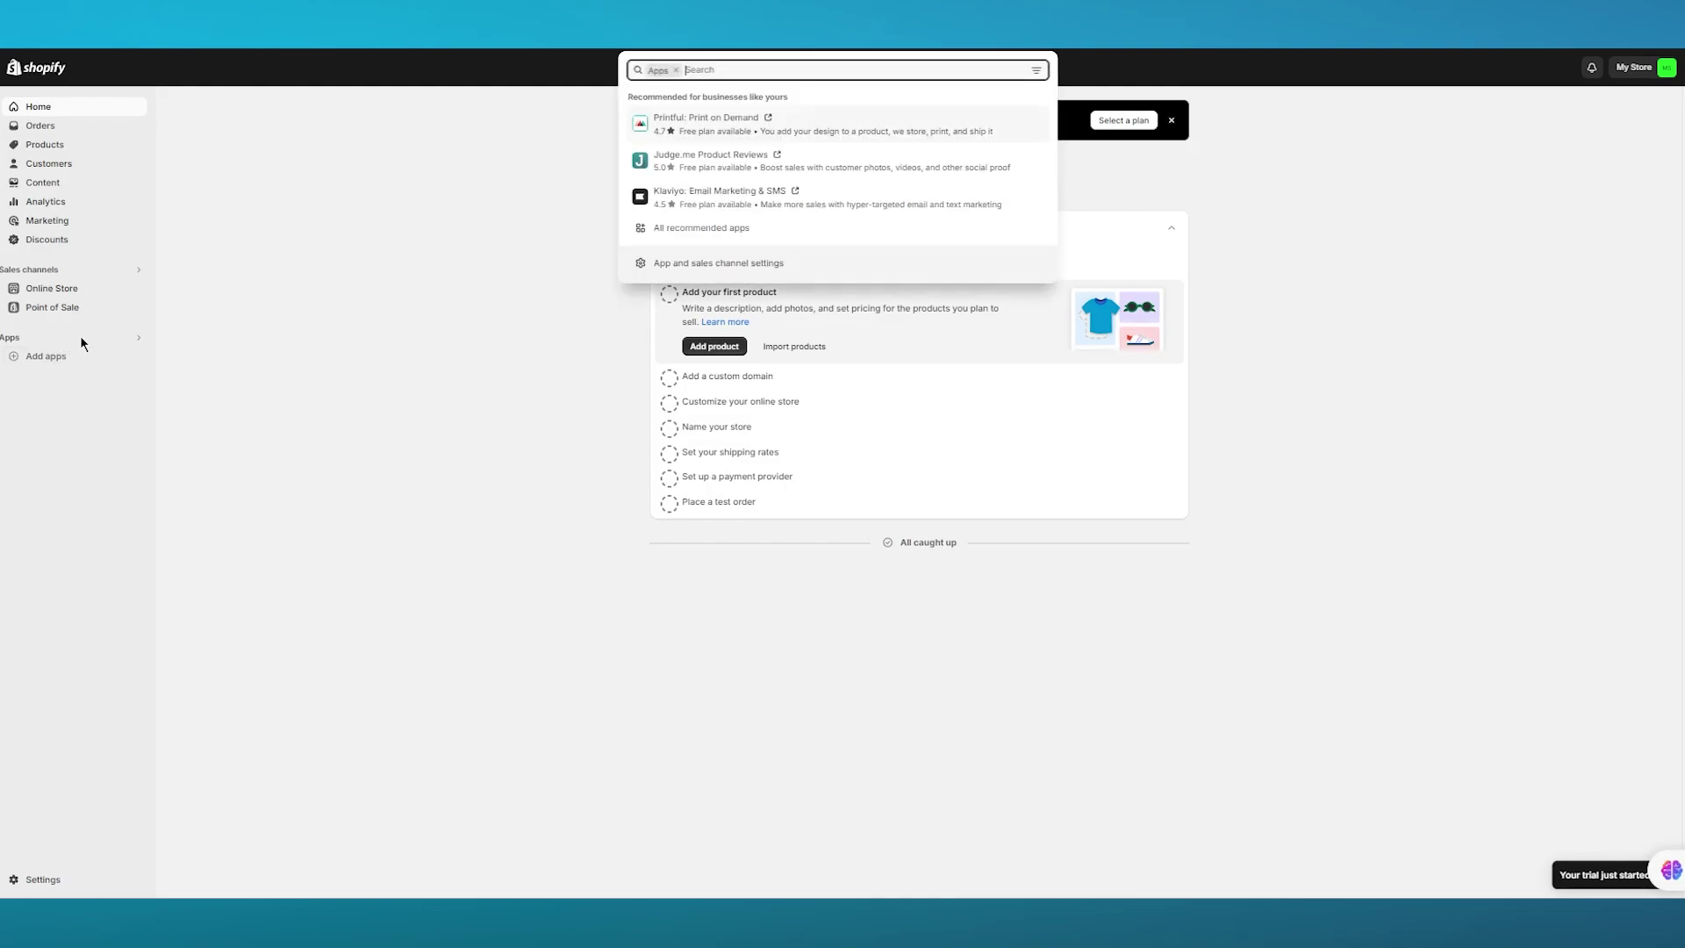
{"action": "left_click", "coordinate": [681, 263]}
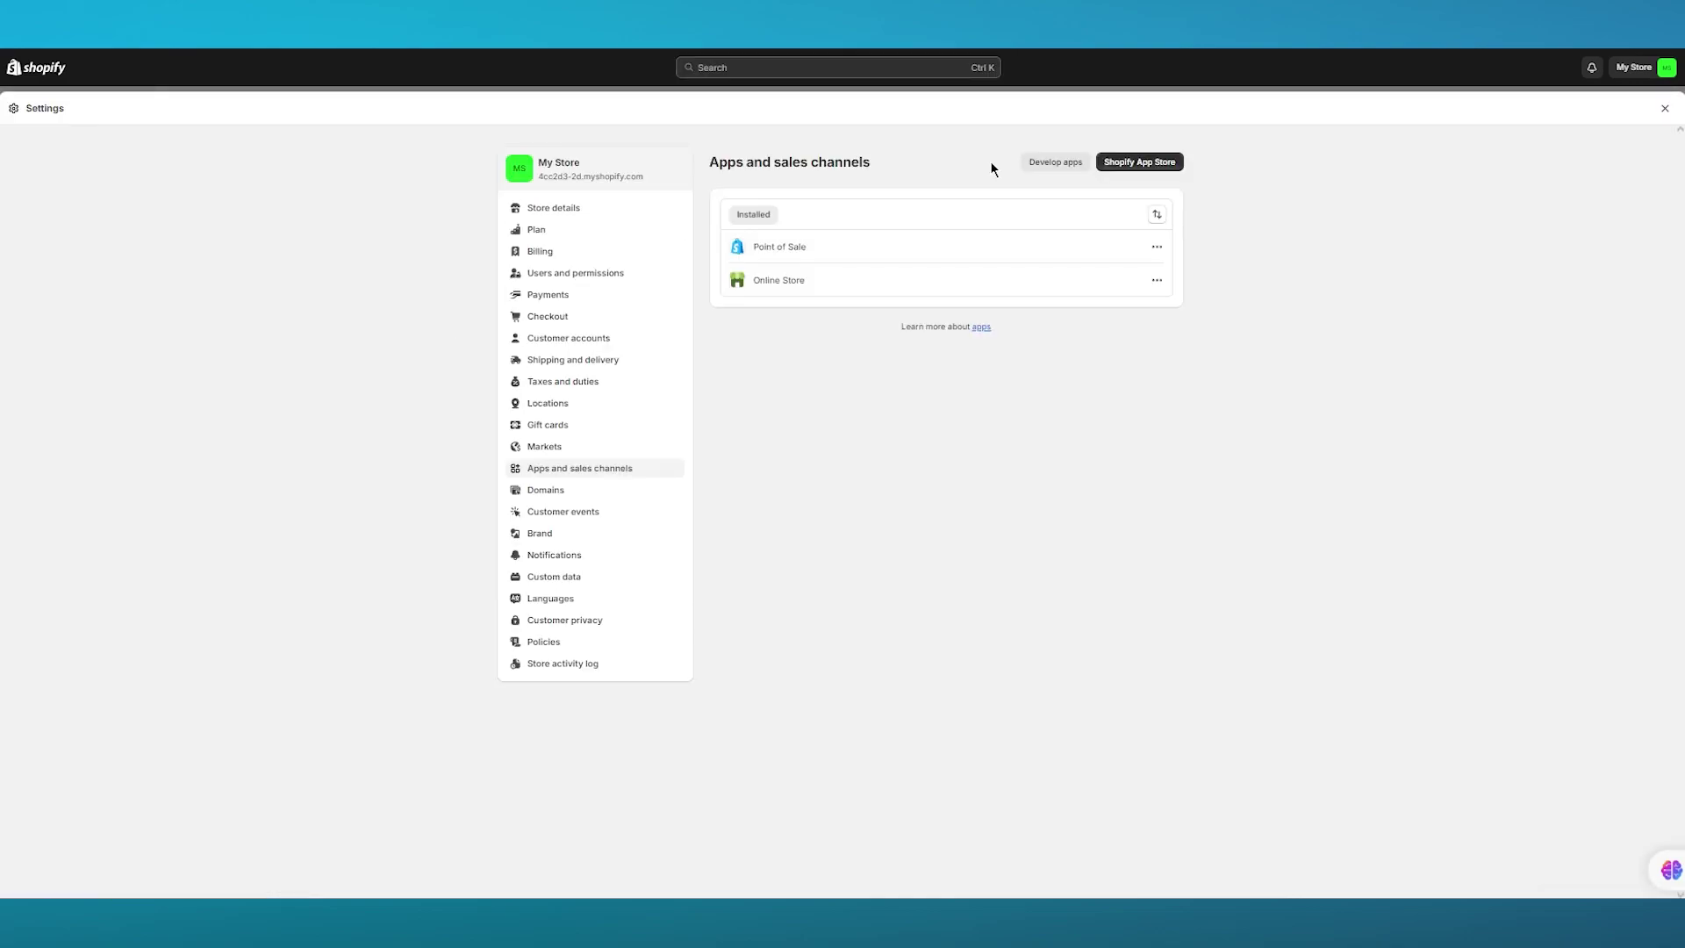
{"action": "left_click", "coordinate": [1038, 165]}
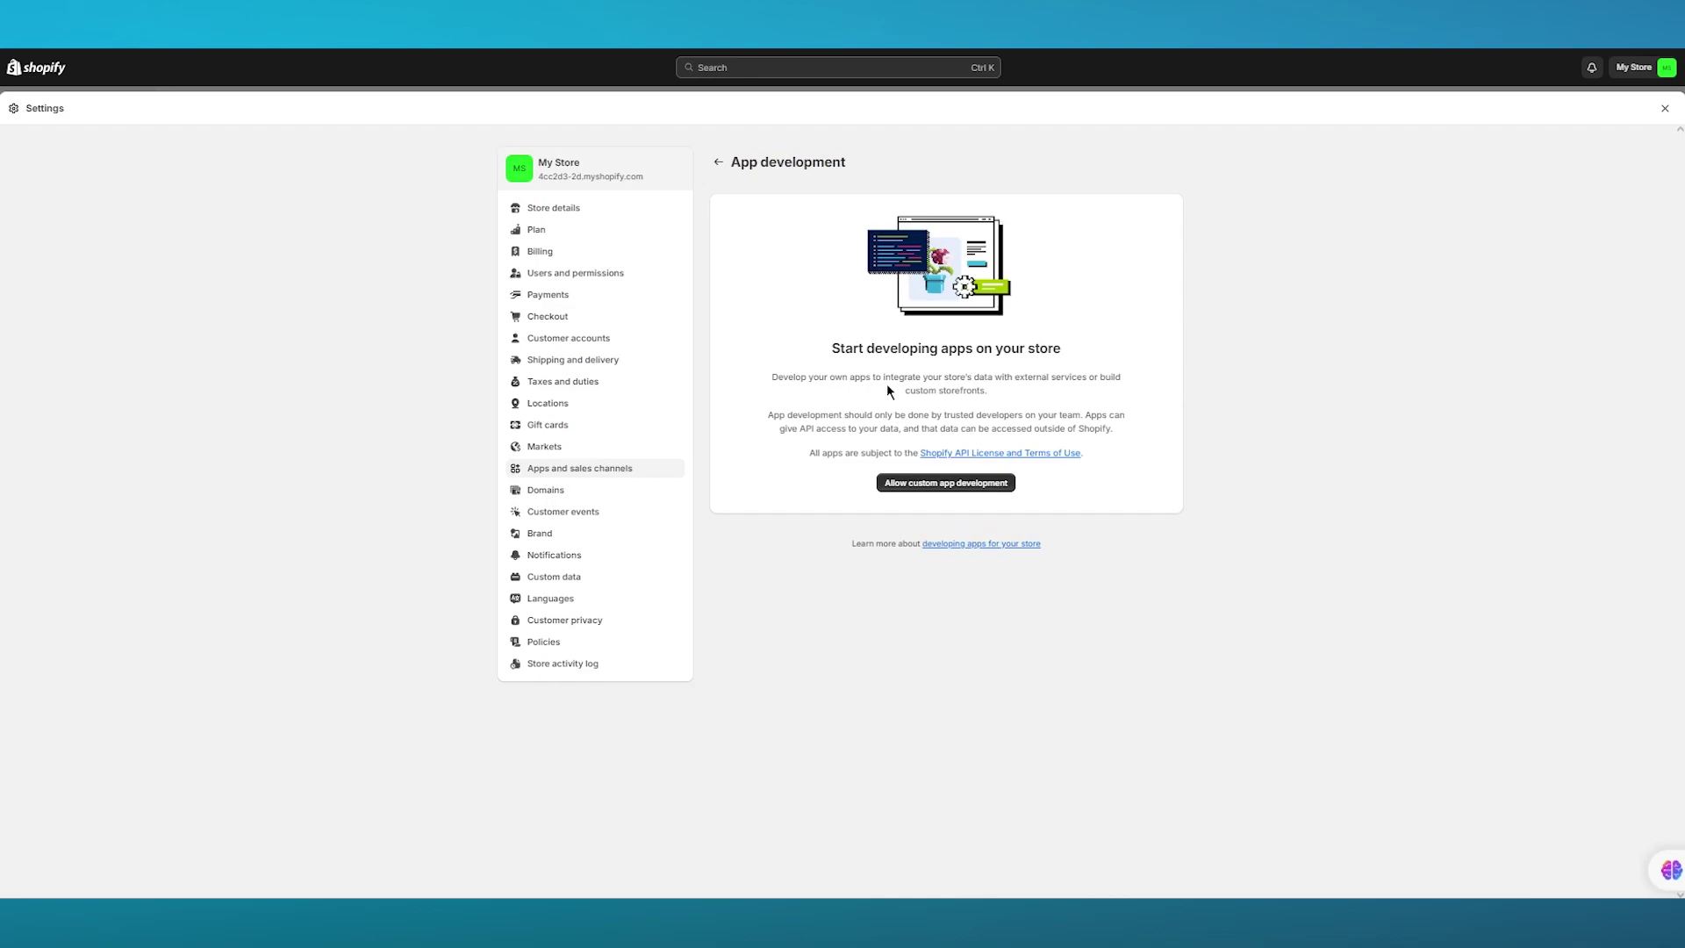
{"action": "left_click_drag", "start_coordinate": [851, 356], "coordinate": [1334, 296]}
{"action": "left_click", "coordinate": [1334, 296]}
{"action": "left_click", "coordinate": [923, 485]}
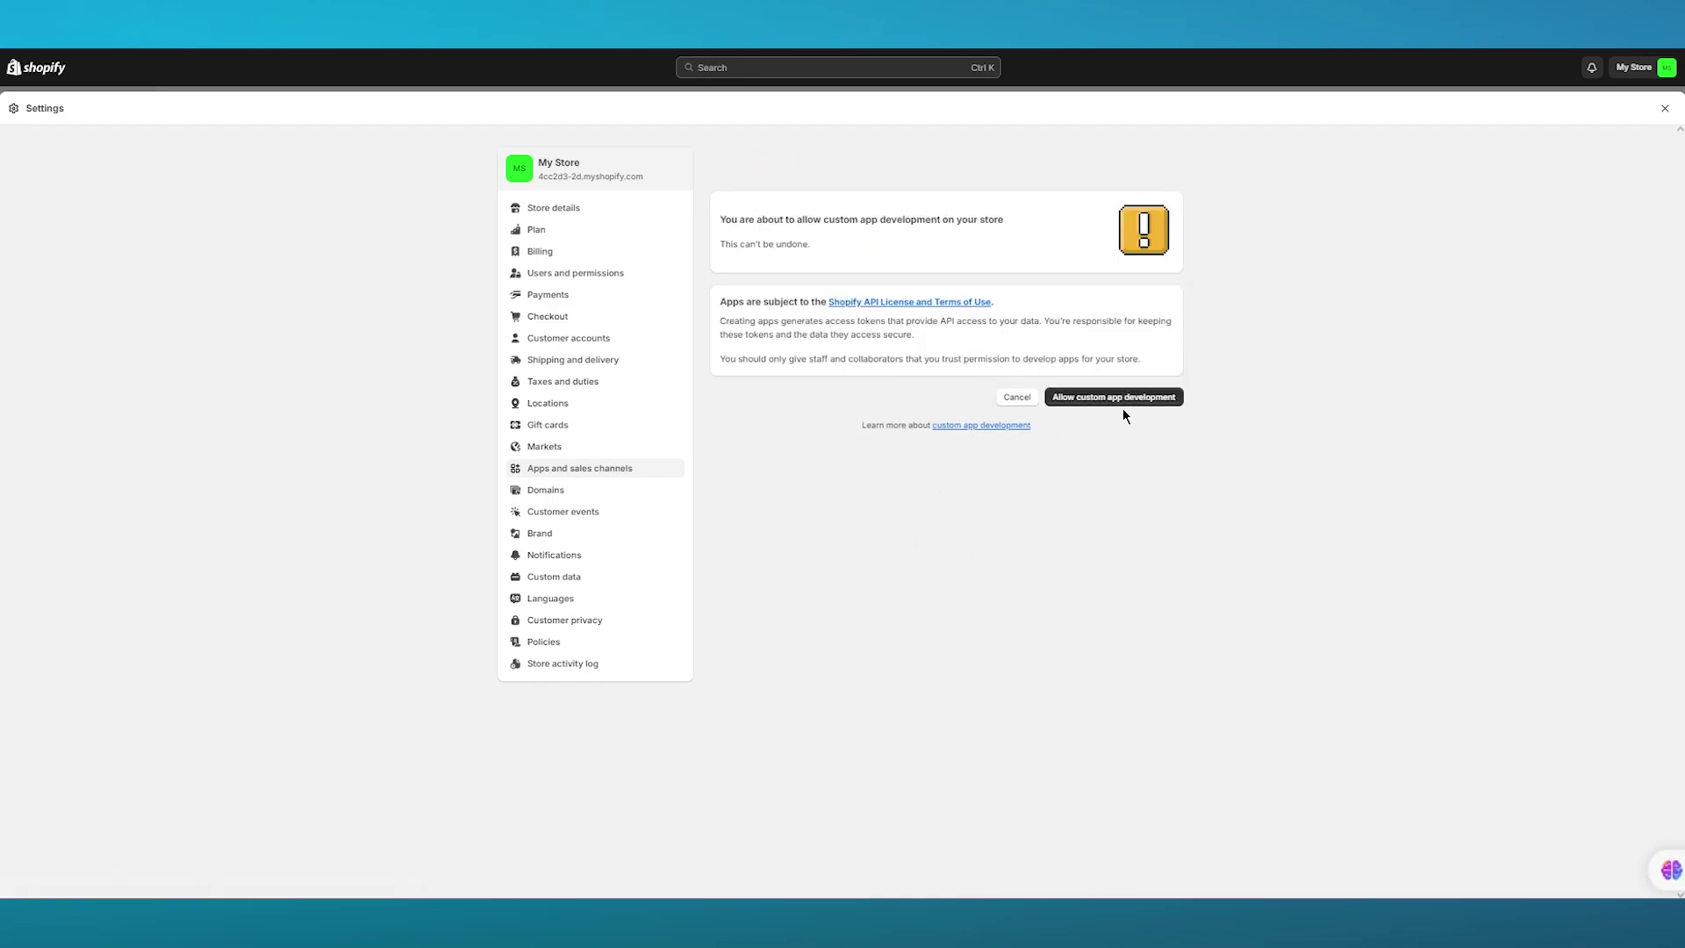
{"action": "left_click", "coordinate": [1148, 402]}
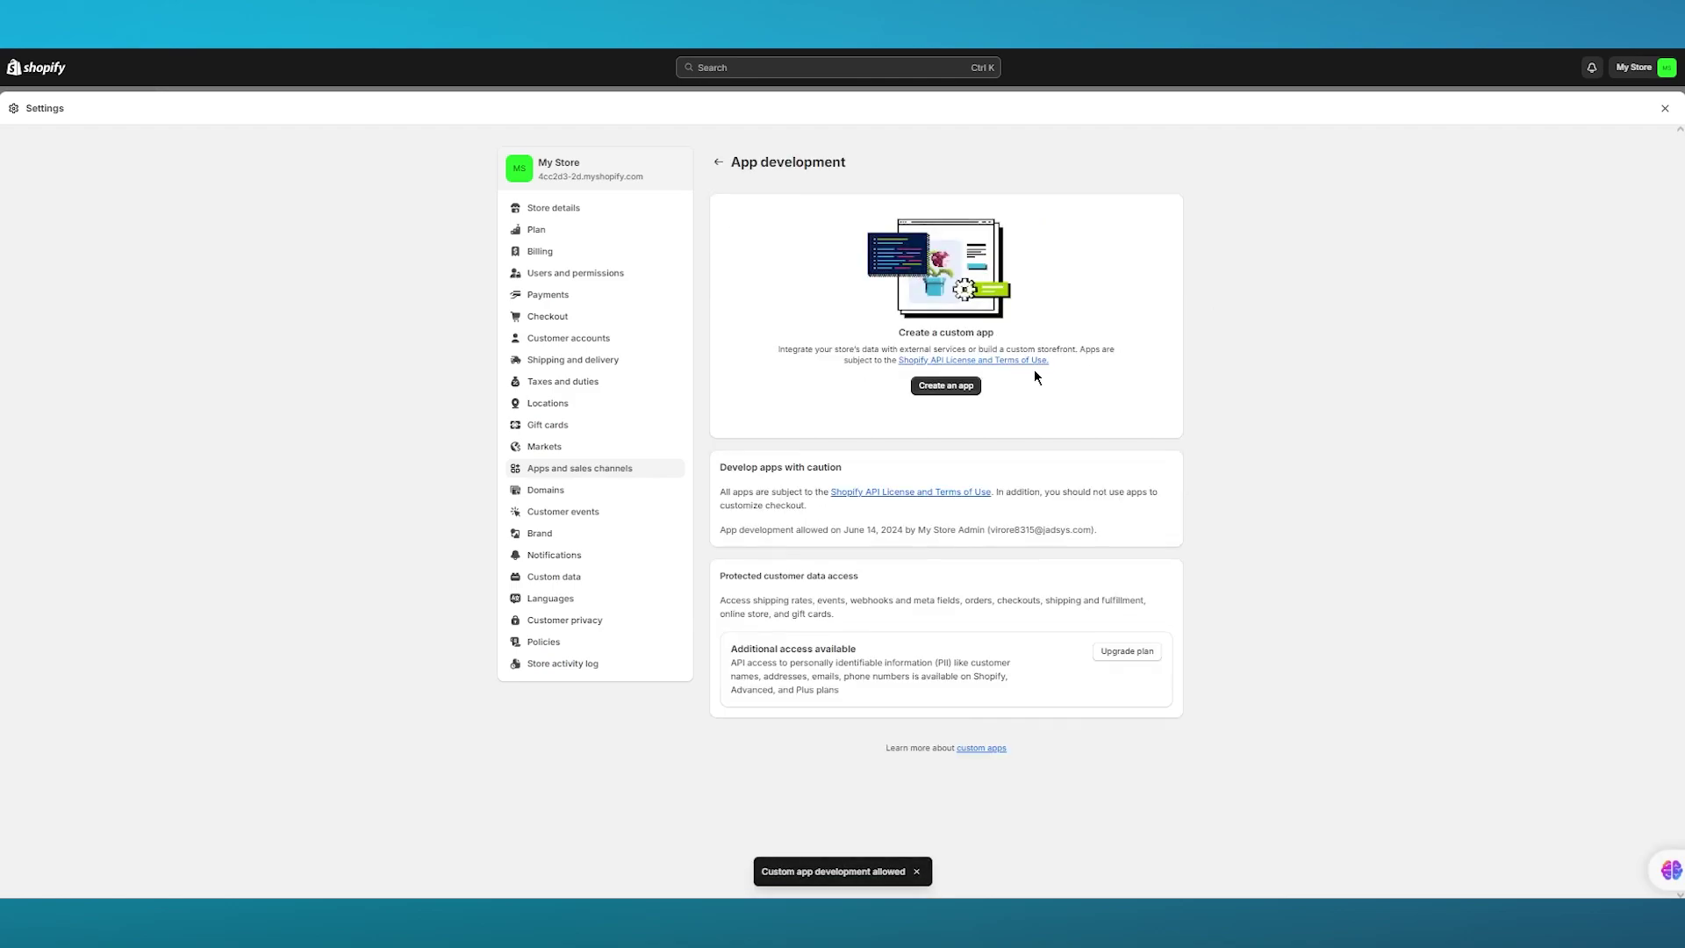
Step: Create a custom app named 'glitch', keeping the store admin as app developer
{"action": "left_click", "coordinate": [946, 385]}
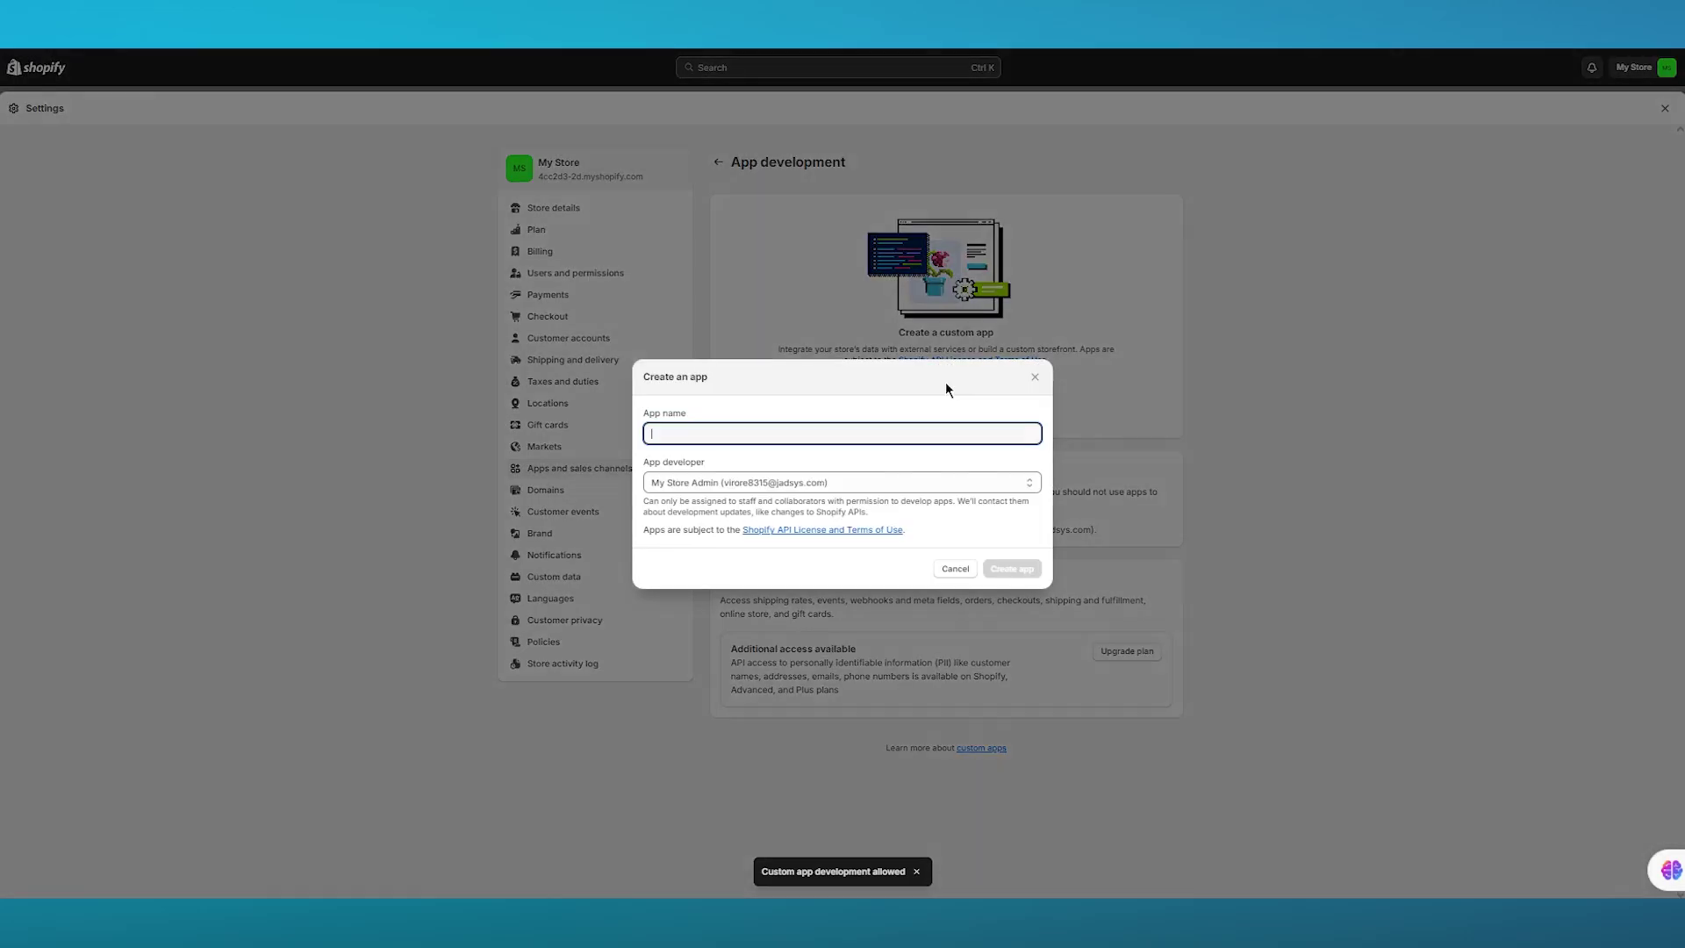
{"action": "left_click", "coordinate": [802, 493]}
{"action": "left_click", "coordinate": [1035, 376]}
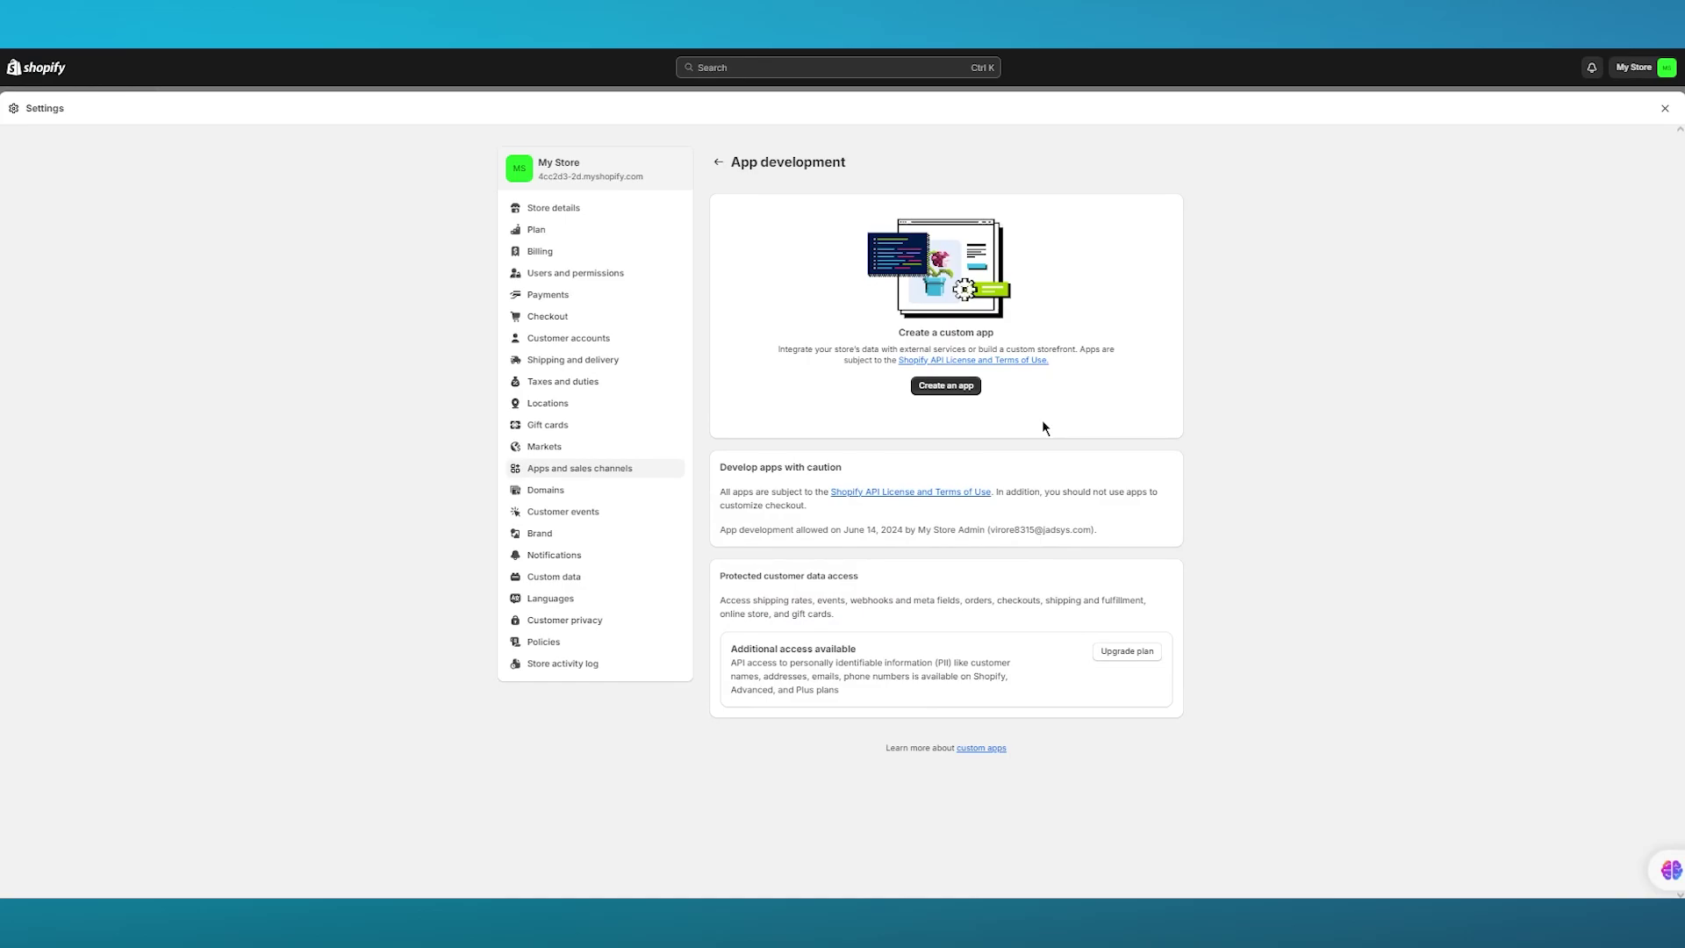
{"action": "left_click", "coordinate": [956, 387]}
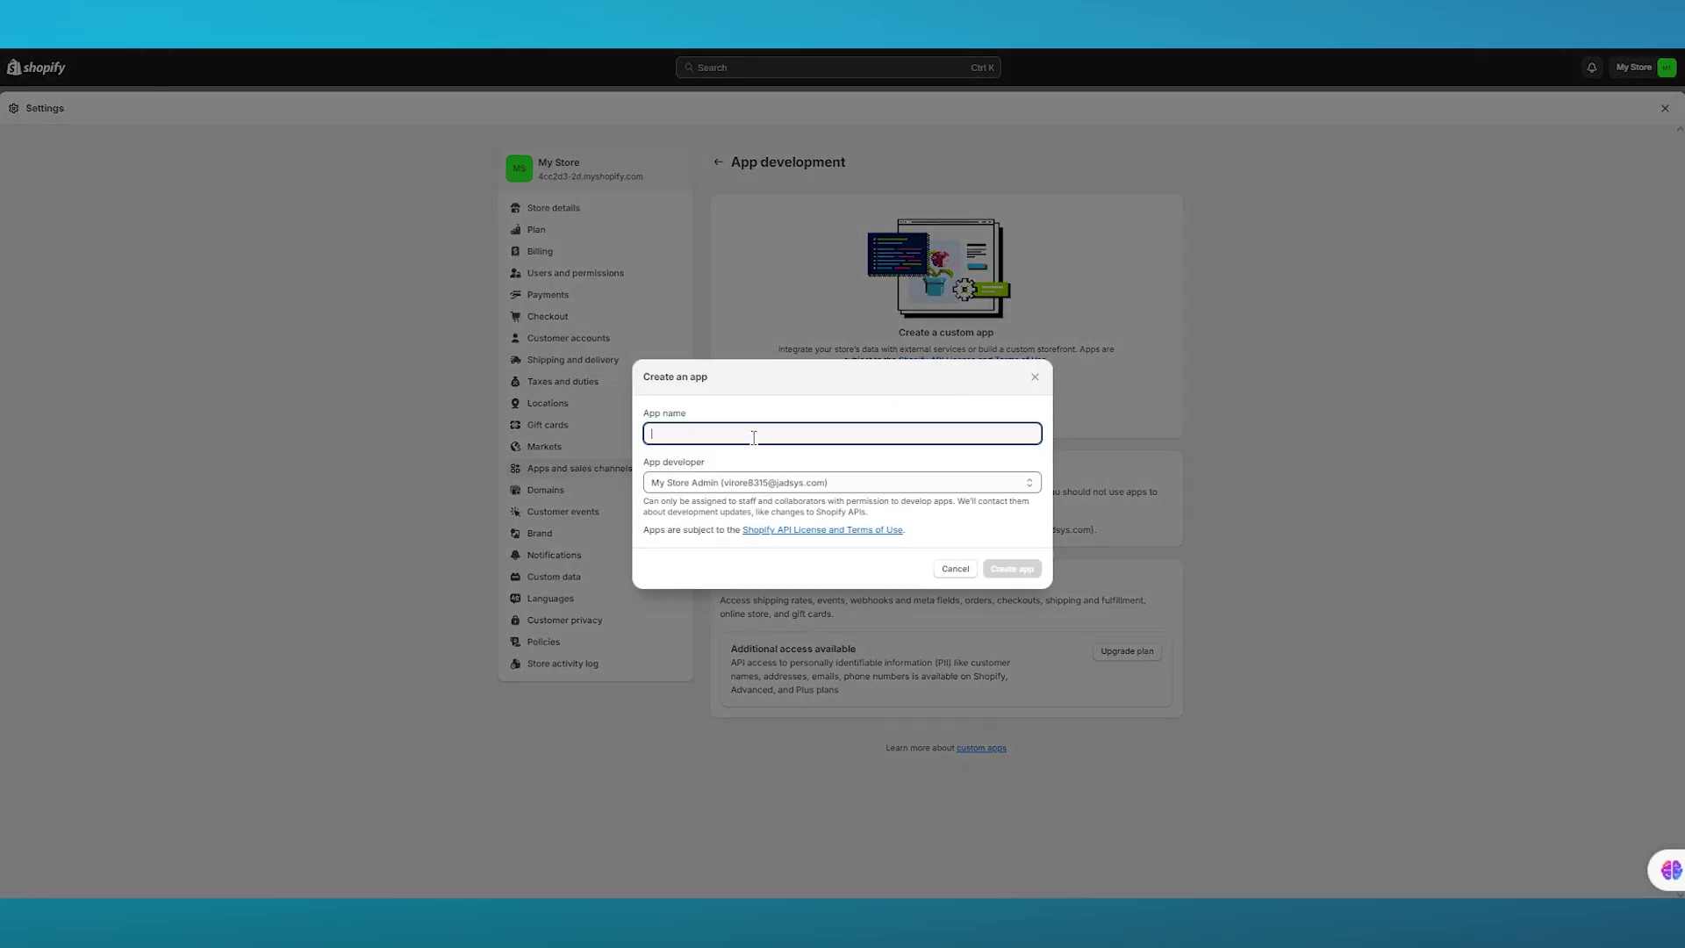
{"action": "type", "text": "glitch"}
{"action": "left_click", "coordinate": [785, 476]}
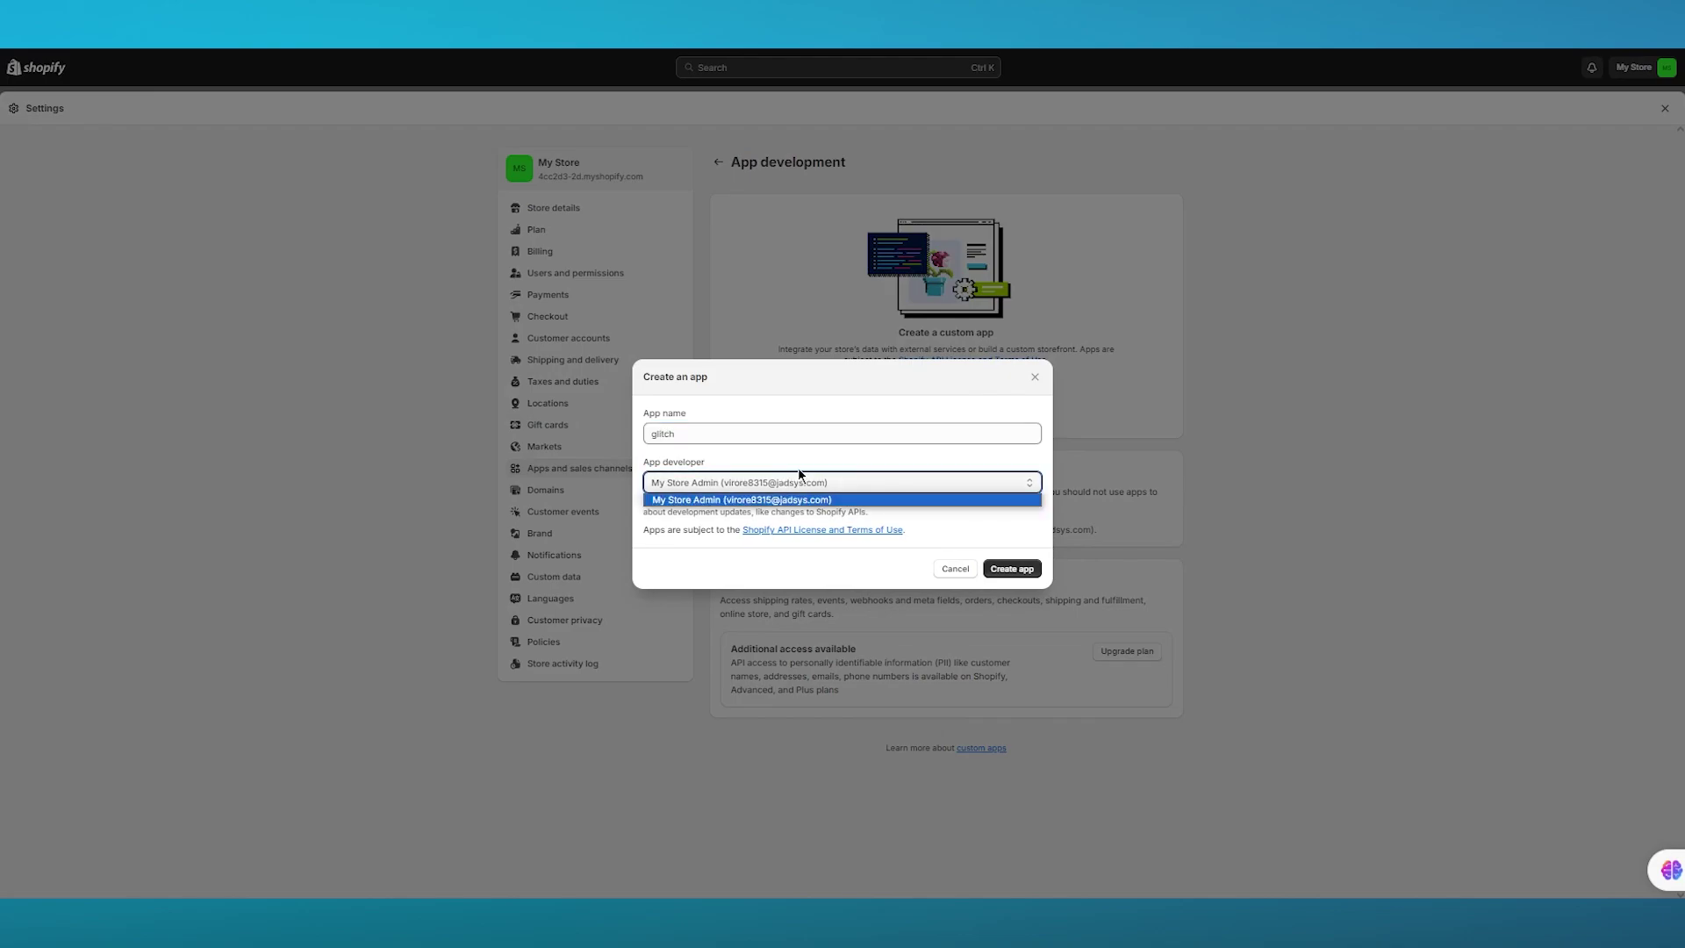
{"action": "left_click", "coordinate": [797, 485]}
{"action": "left_click", "coordinate": [1009, 569]}
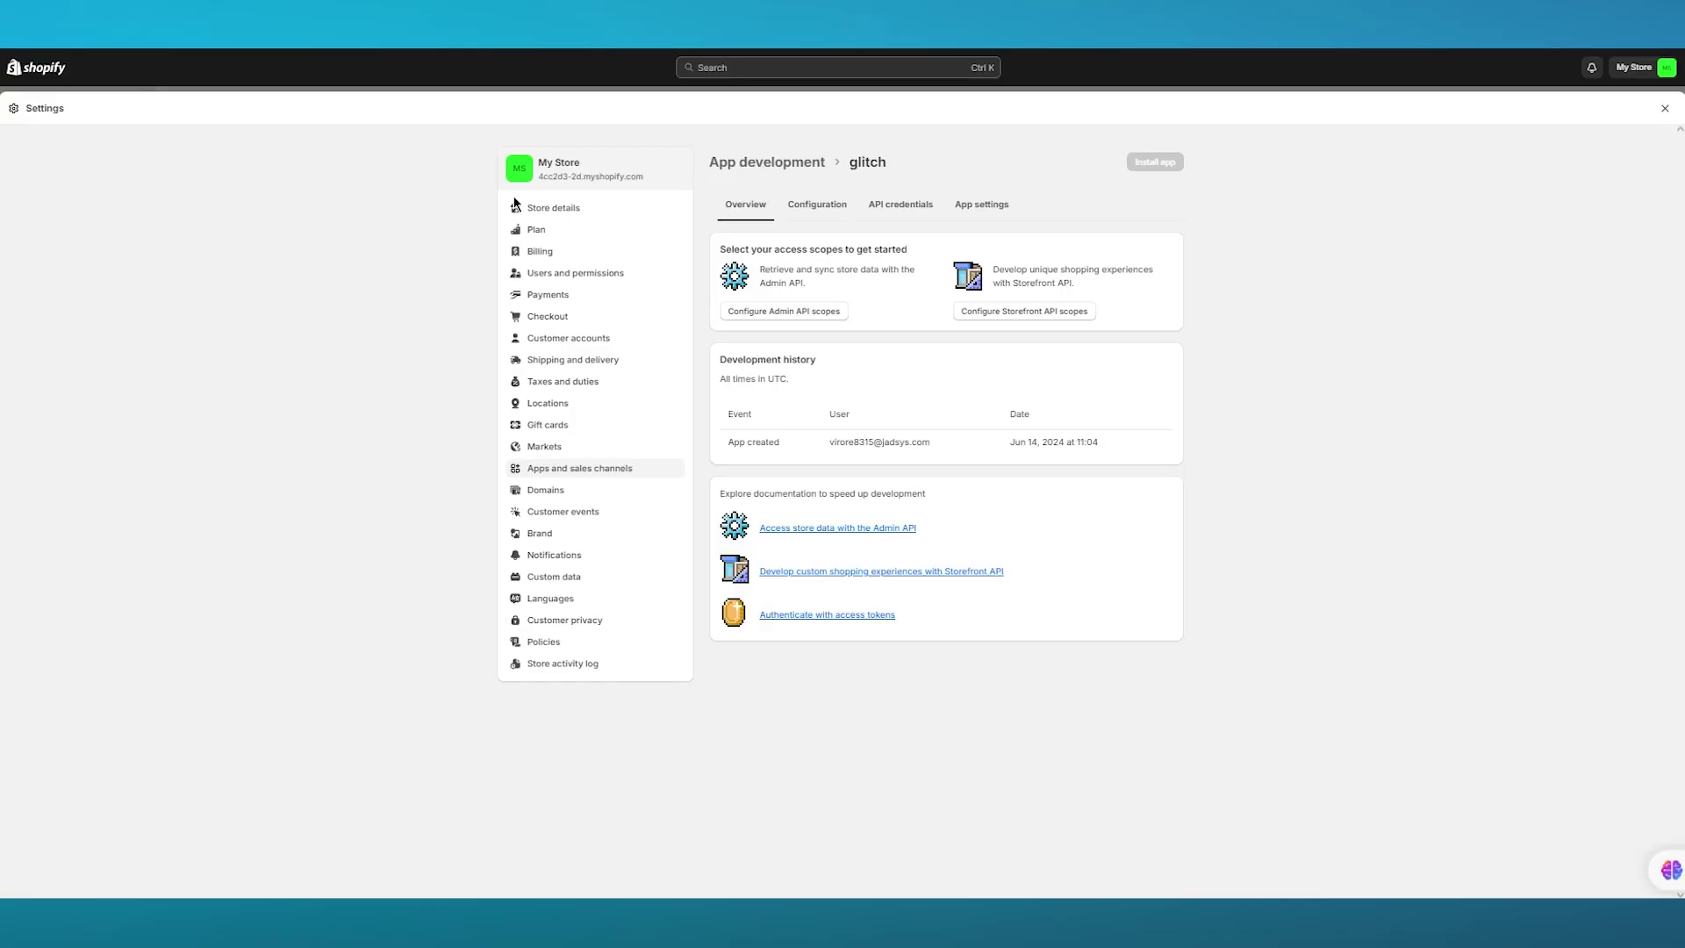
Step: Filter scopes by 'prod' and 'theme', tick write/read products and themes, and save
{"action": "left_click", "coordinate": [786, 311]}
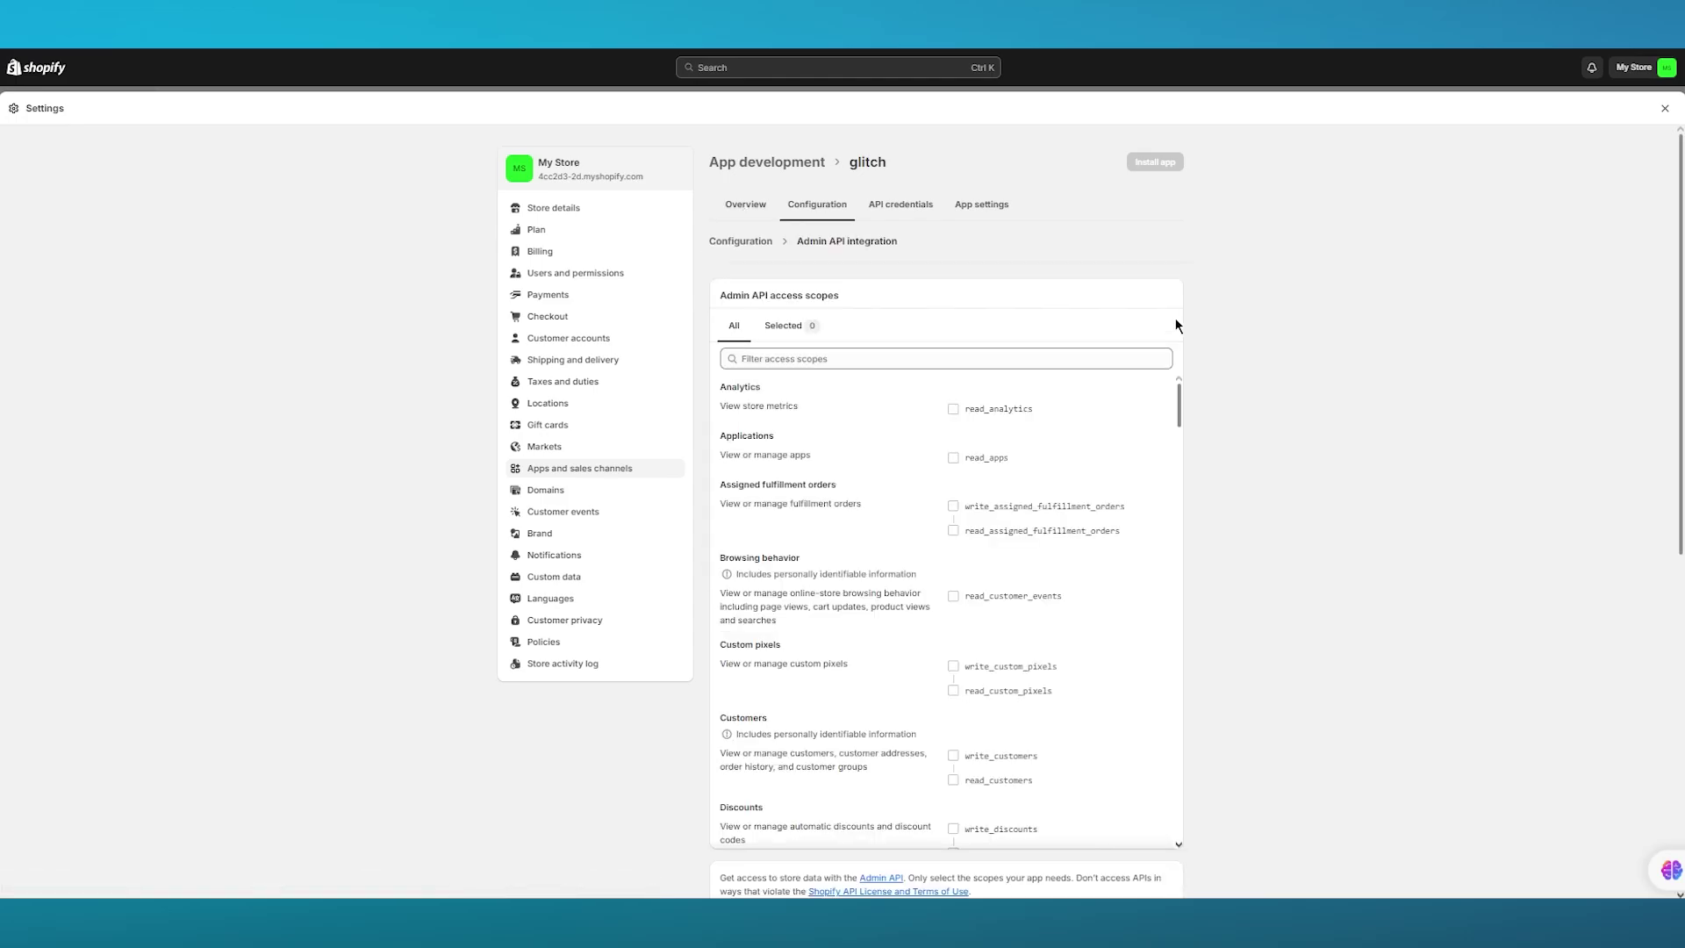
{"action": "left_click", "coordinate": [808, 359]}
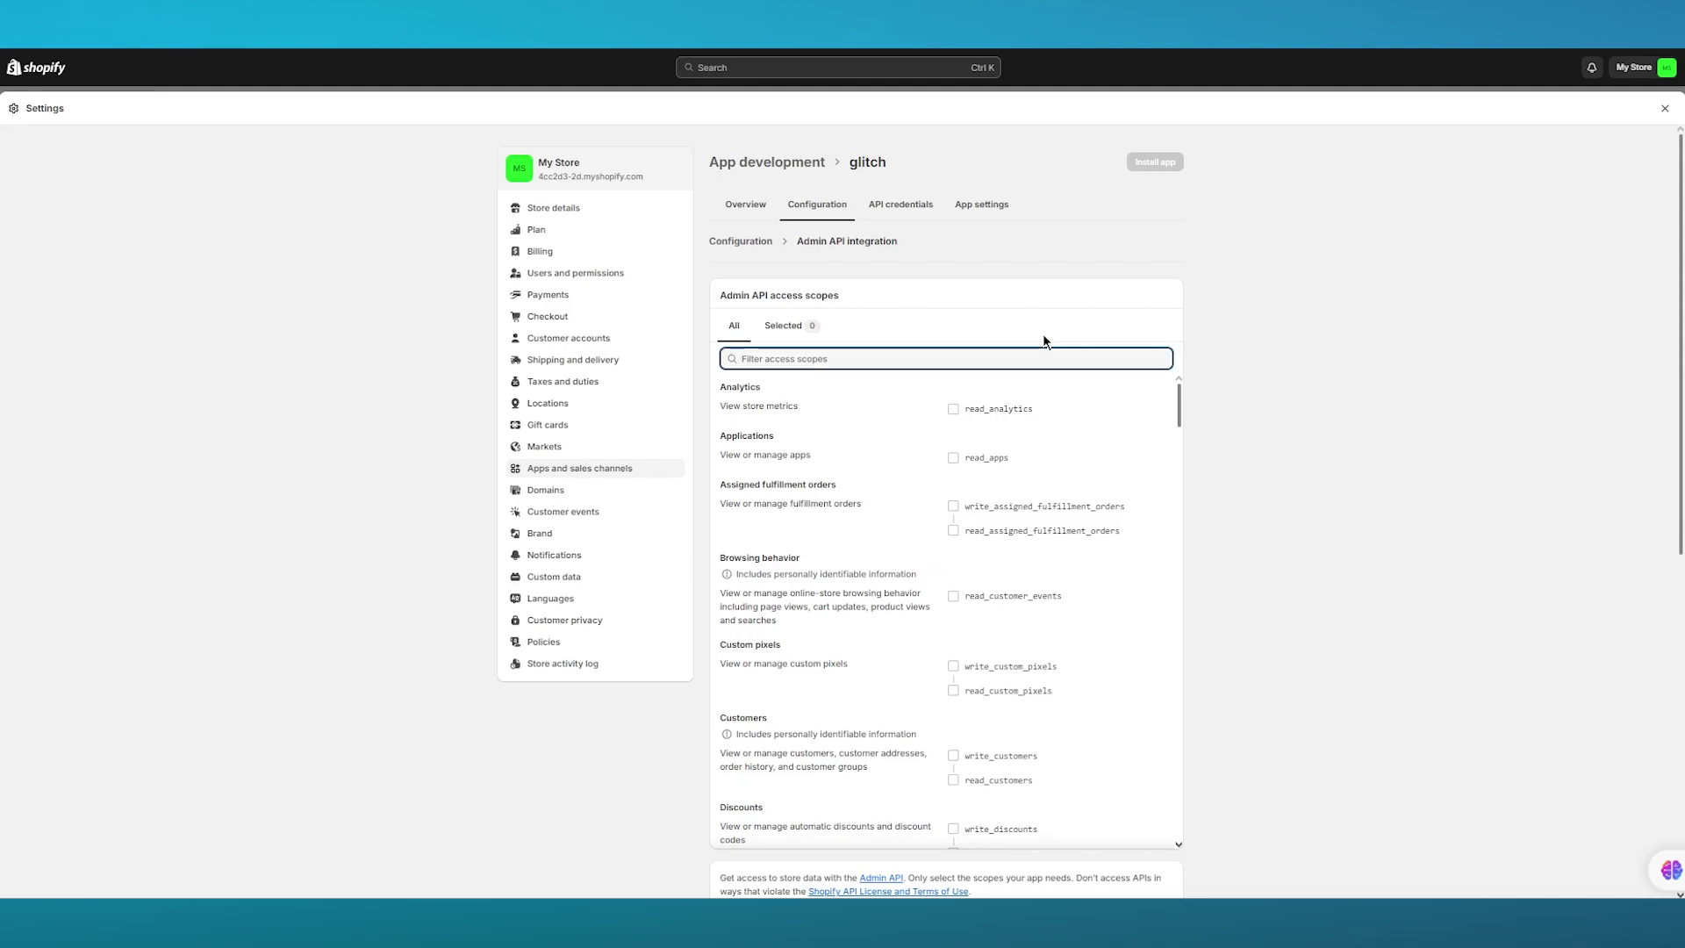
{"action": "type", "text": "prod"}
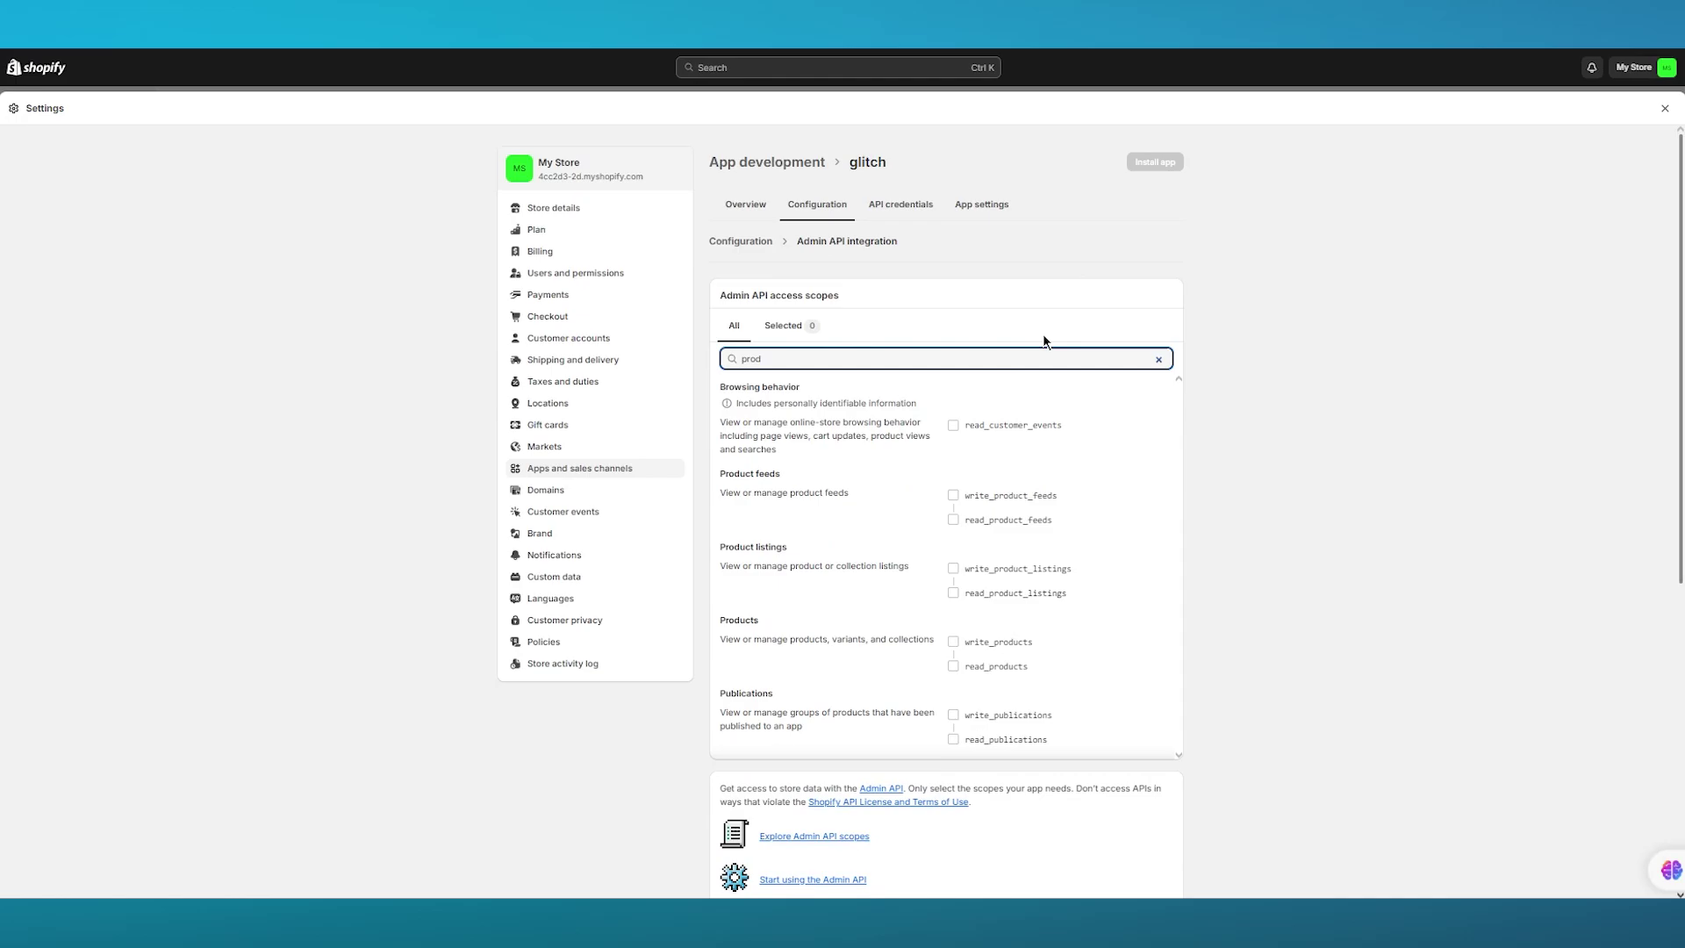
{"action": "left_click", "coordinate": [953, 642]}
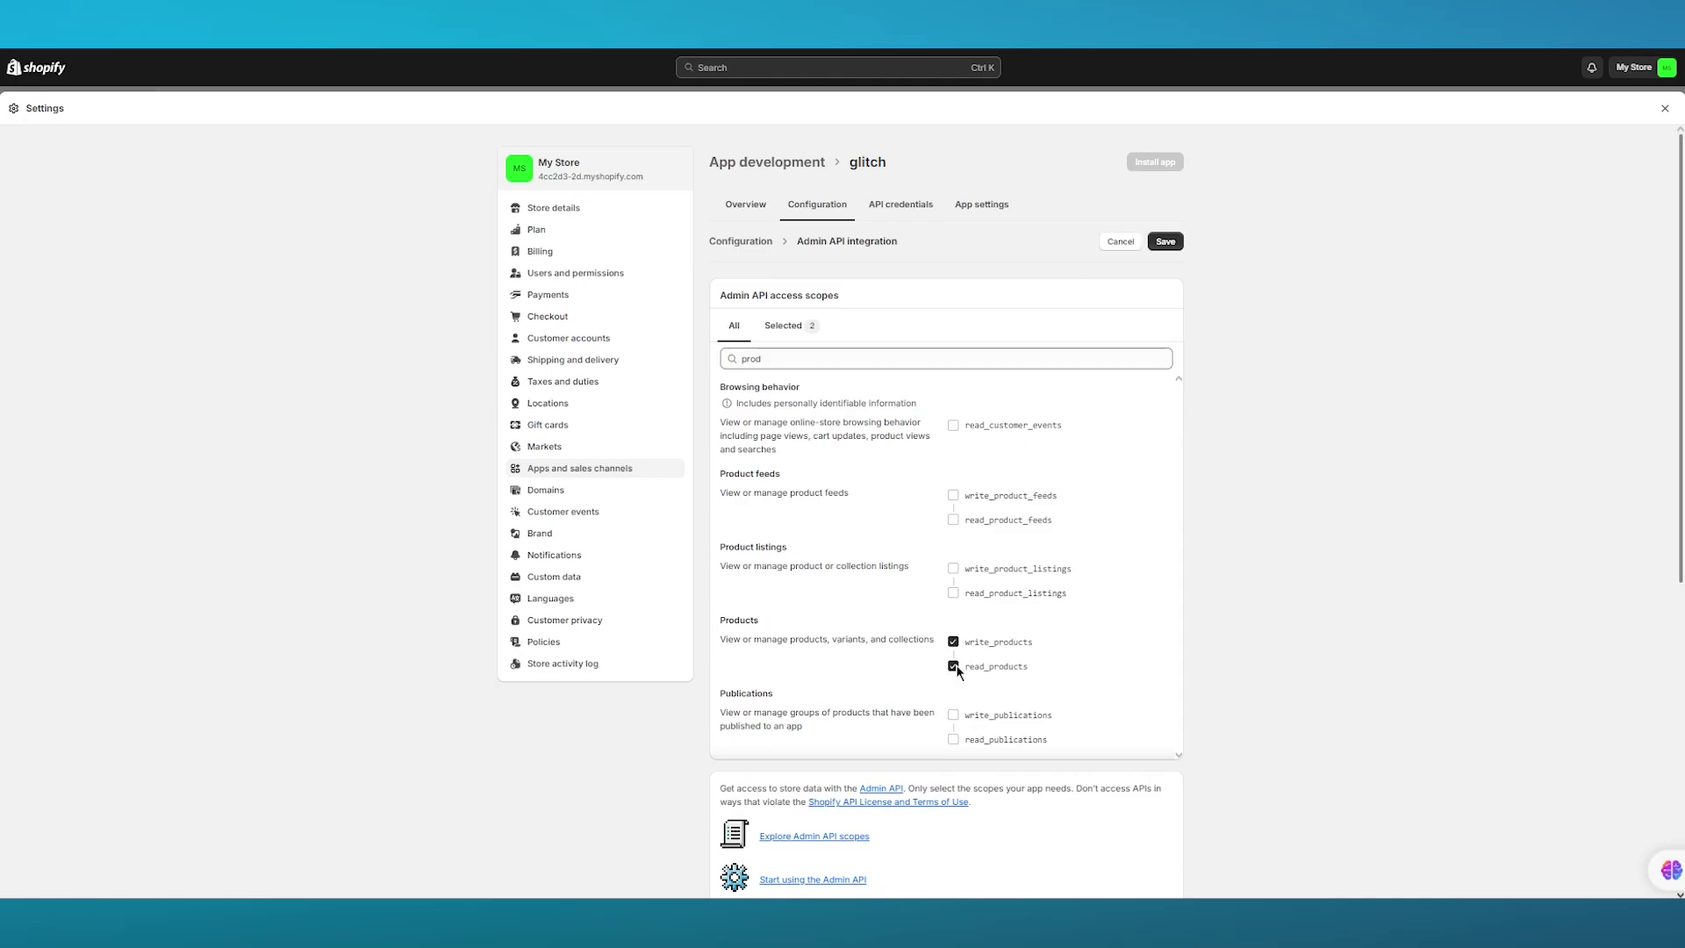
{"action": "left_click_drag", "start_coordinate": [782, 358], "coordinate": [717, 367]}
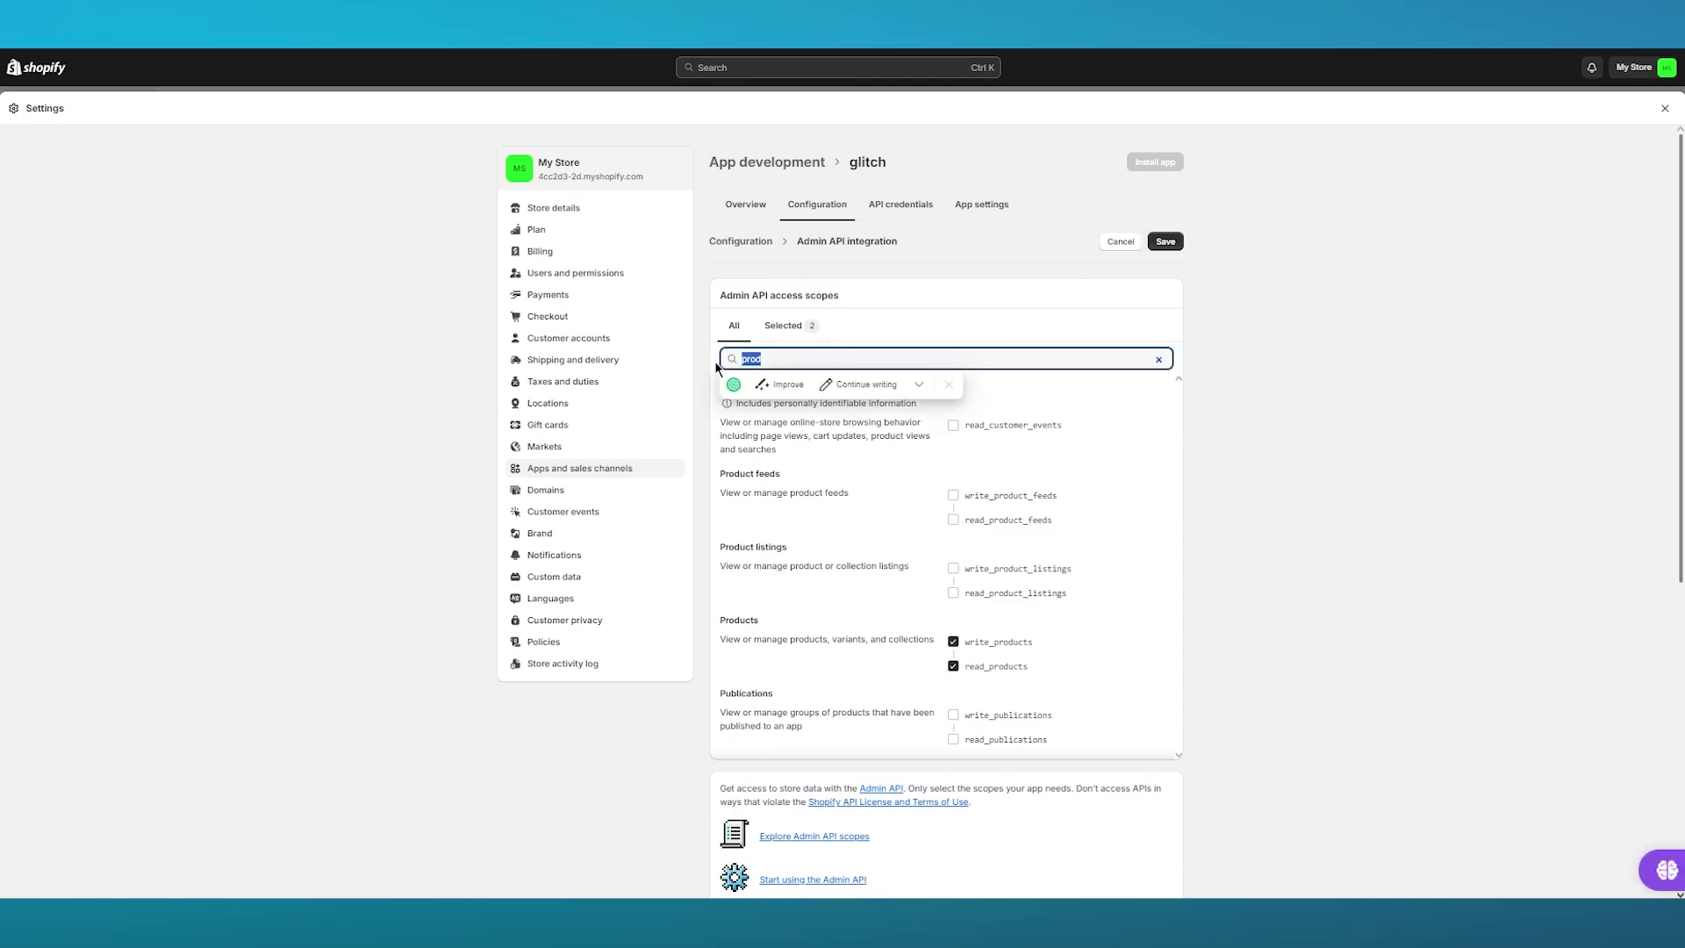
{"action": "type", "text": "theme"}
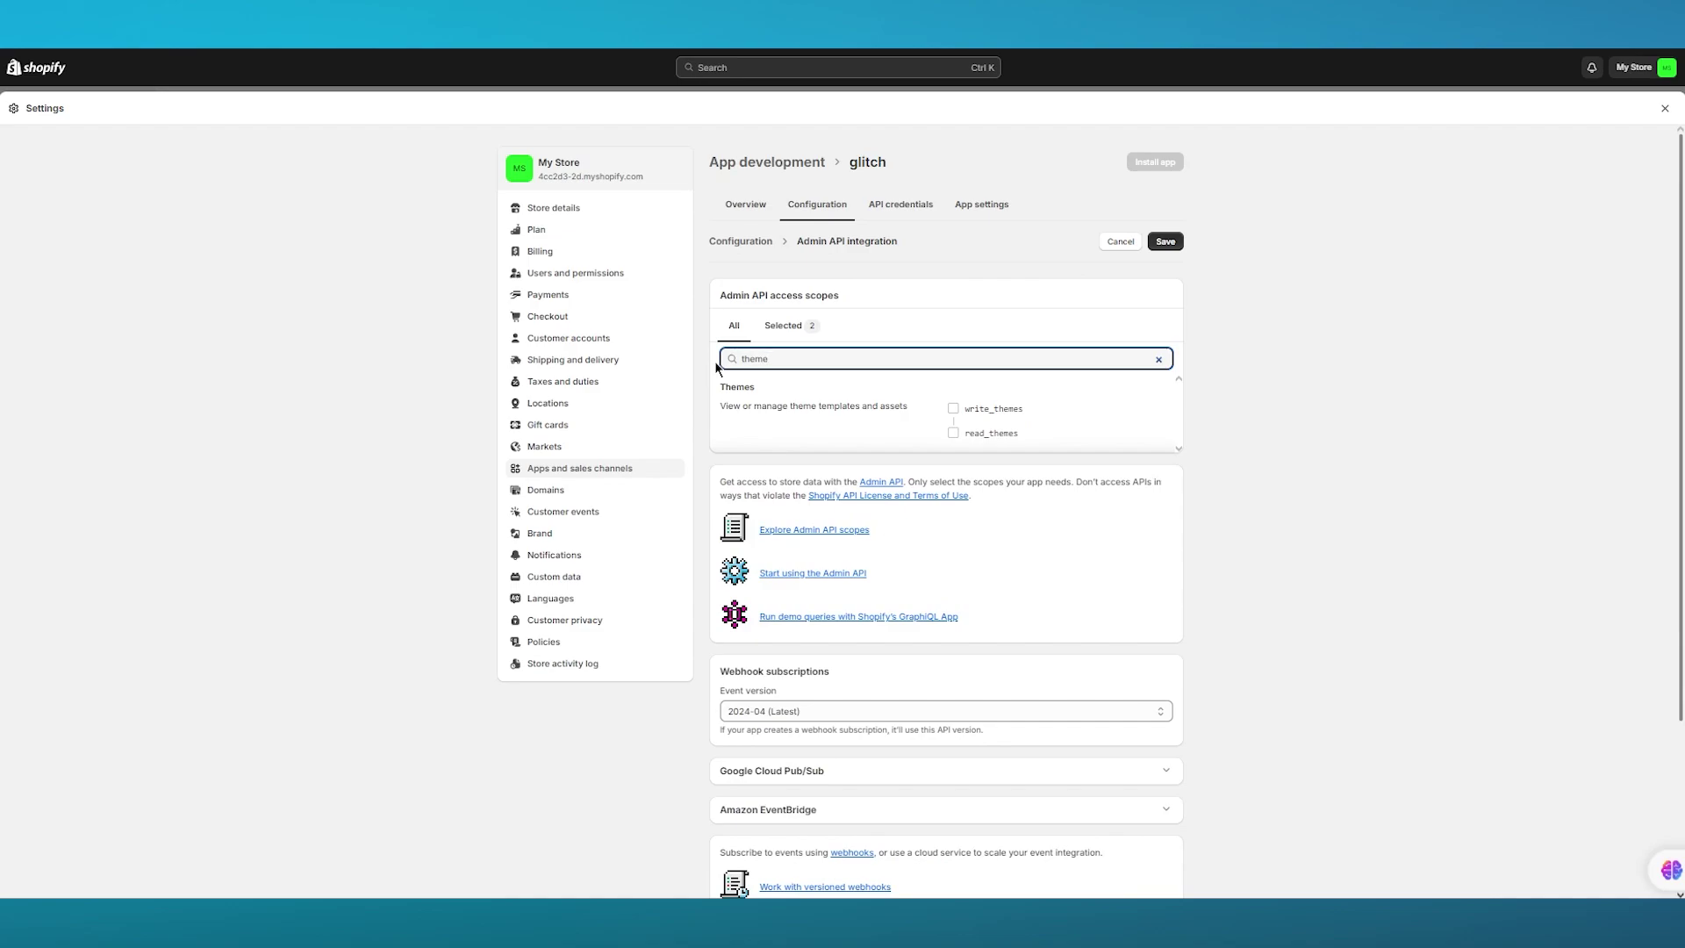
{"action": "left_click", "coordinate": [953, 409]}
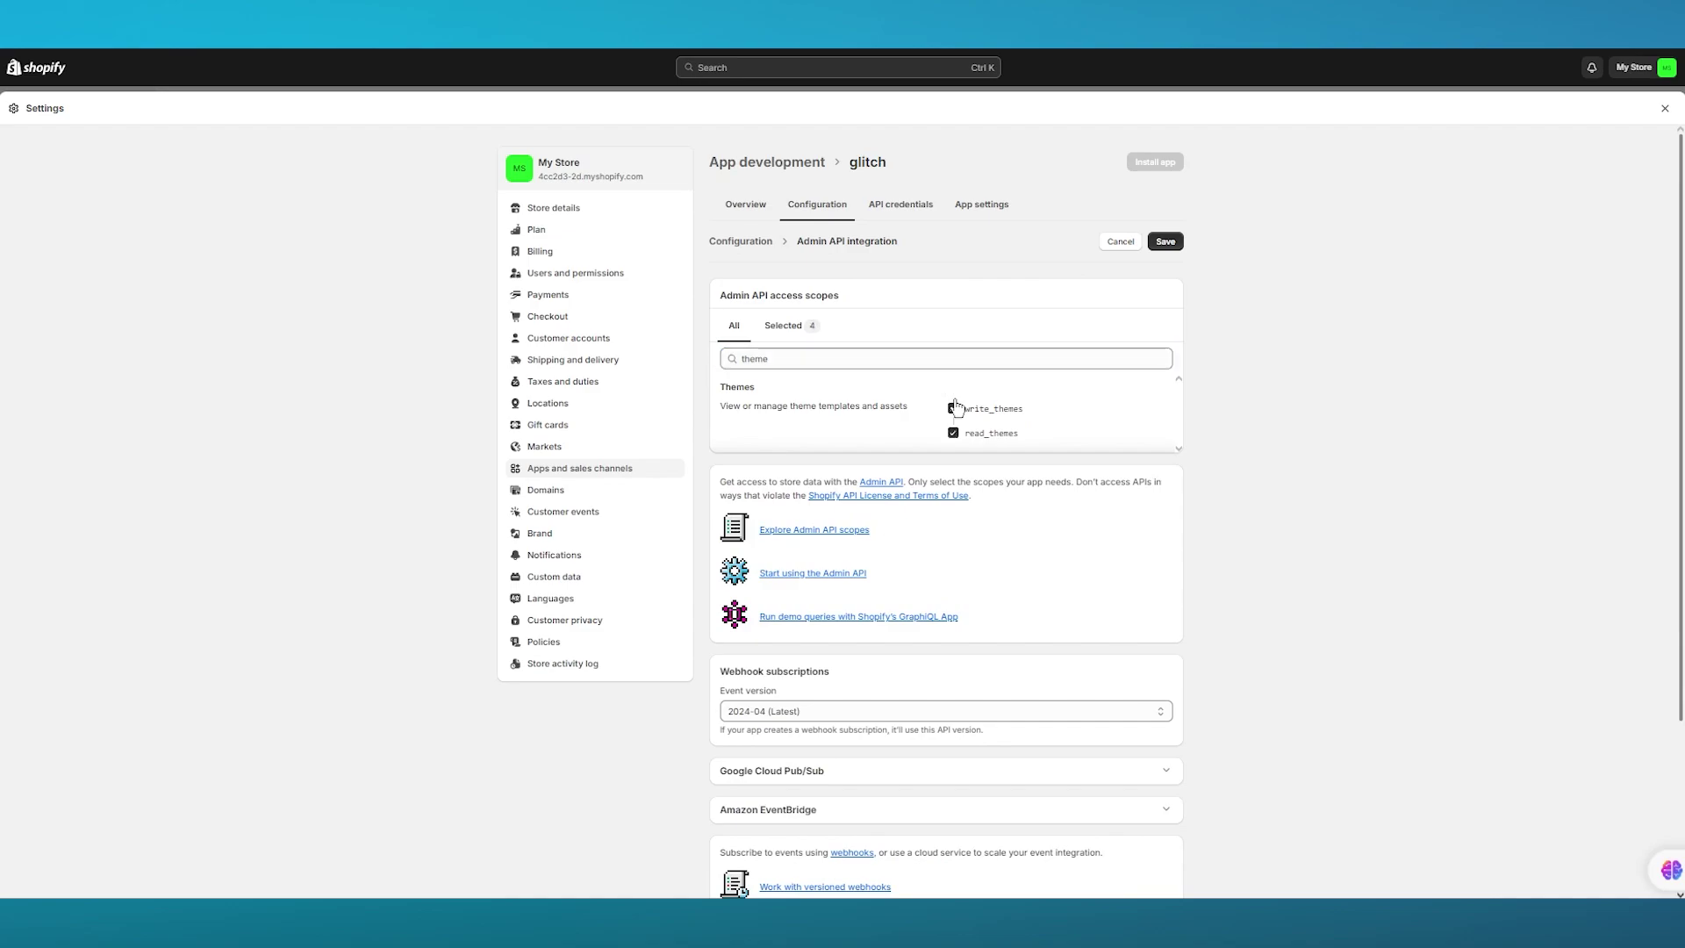
{"action": "left_click", "coordinate": [1168, 243]}
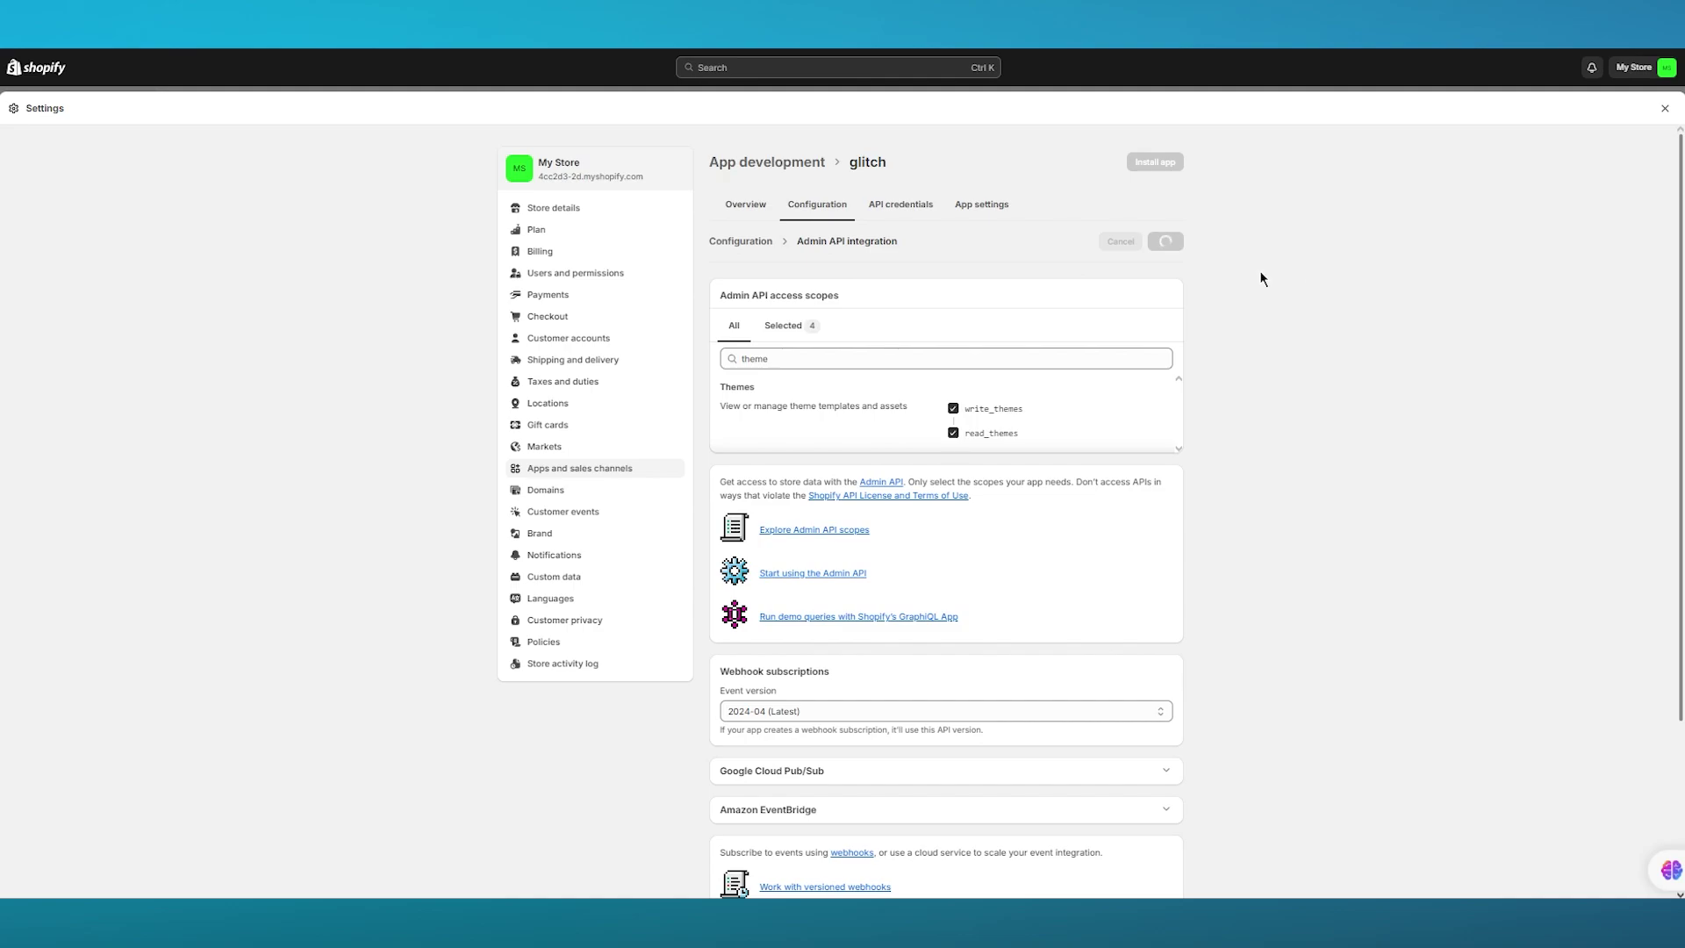
Step: Review the chosen scopes and confirm installing the glitch app on the store
{"action": "left_click", "coordinate": [799, 327]}
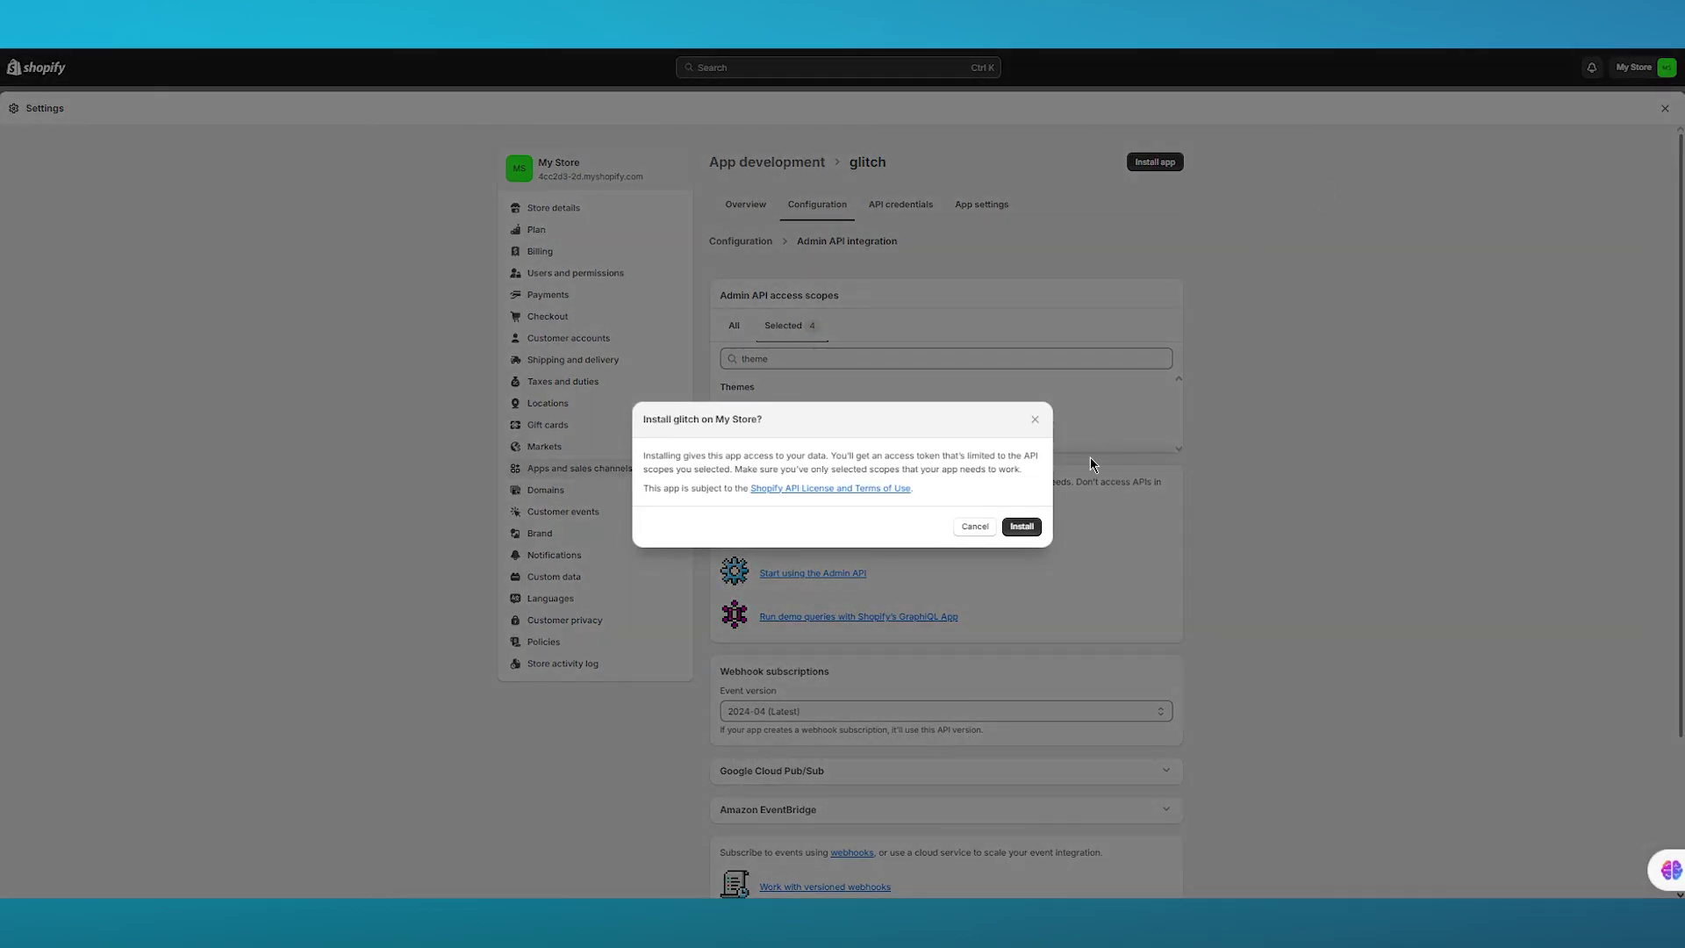
{"action": "left_click", "coordinate": [1020, 529]}
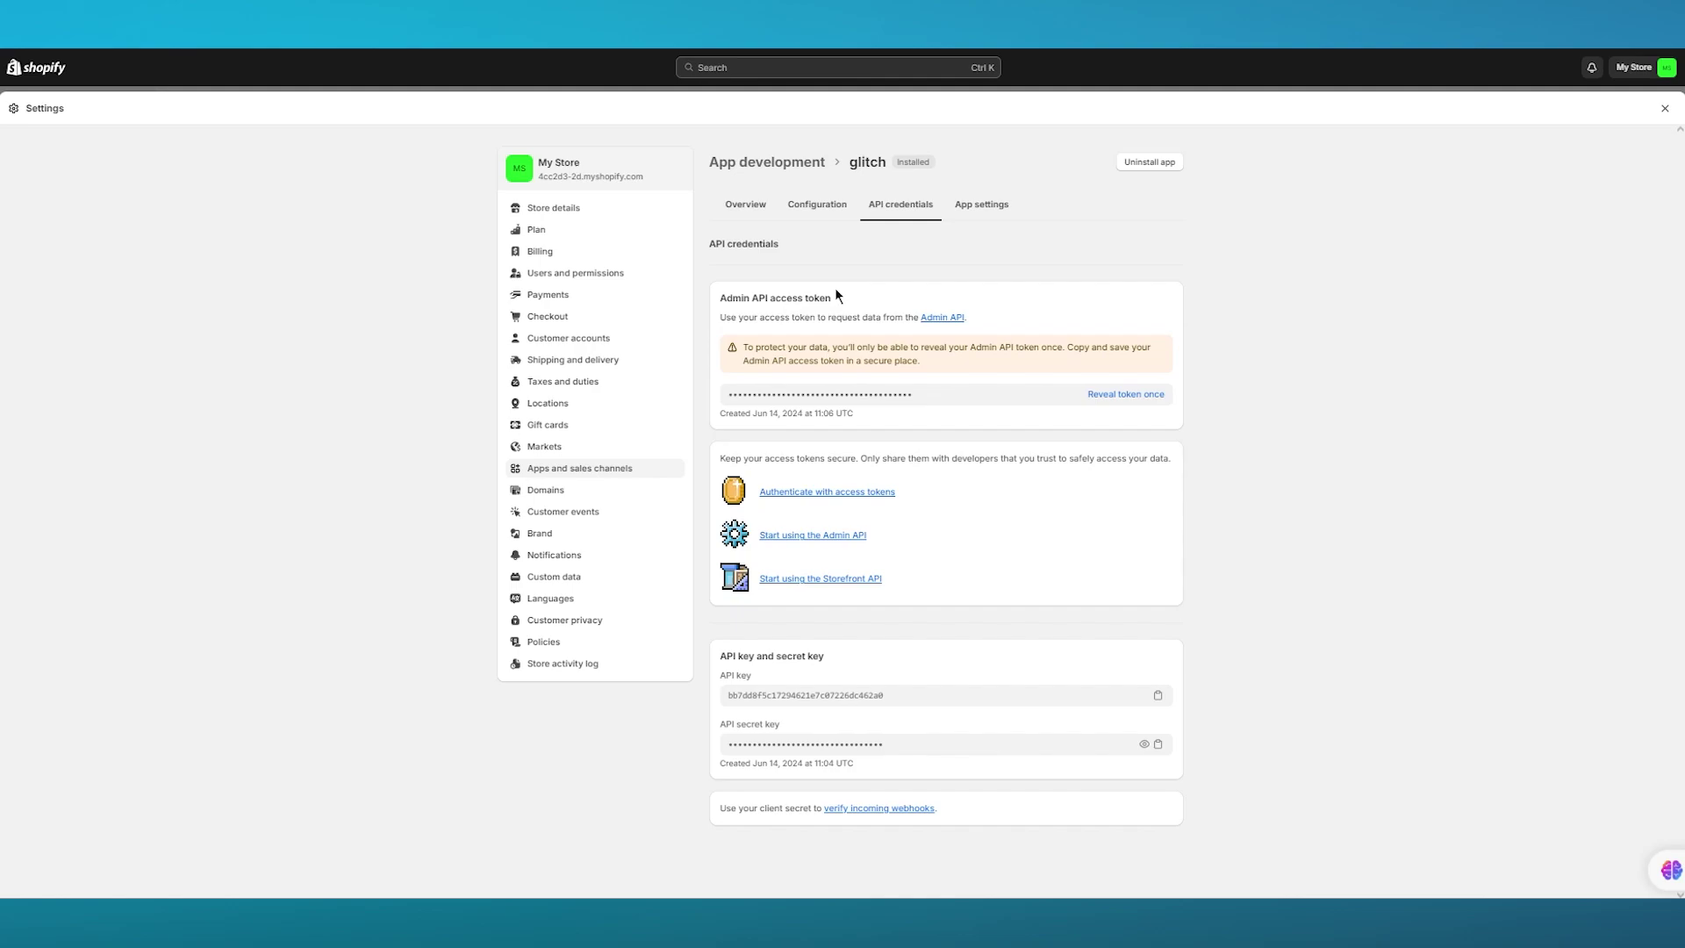
Step: Select the masked Admin API access token on the glitch app's credentials page
{"action": "left_click_drag", "start_coordinate": [847, 292], "coordinate": [757, 292]}
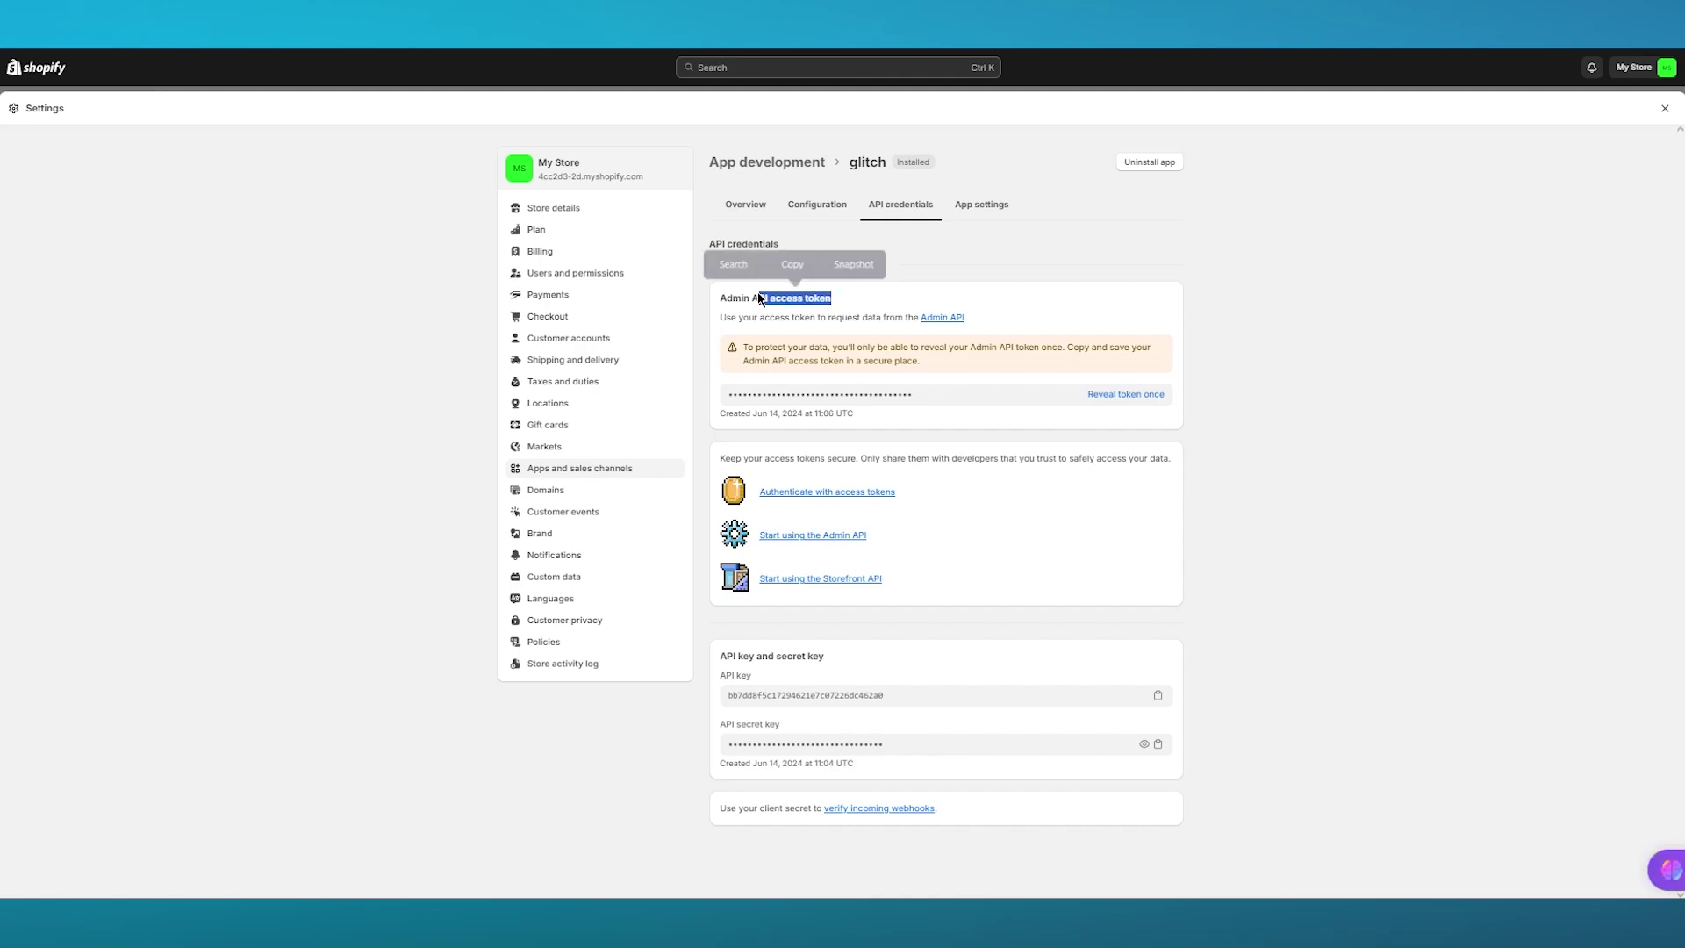
{"action": "left_click", "coordinate": [1140, 240]}
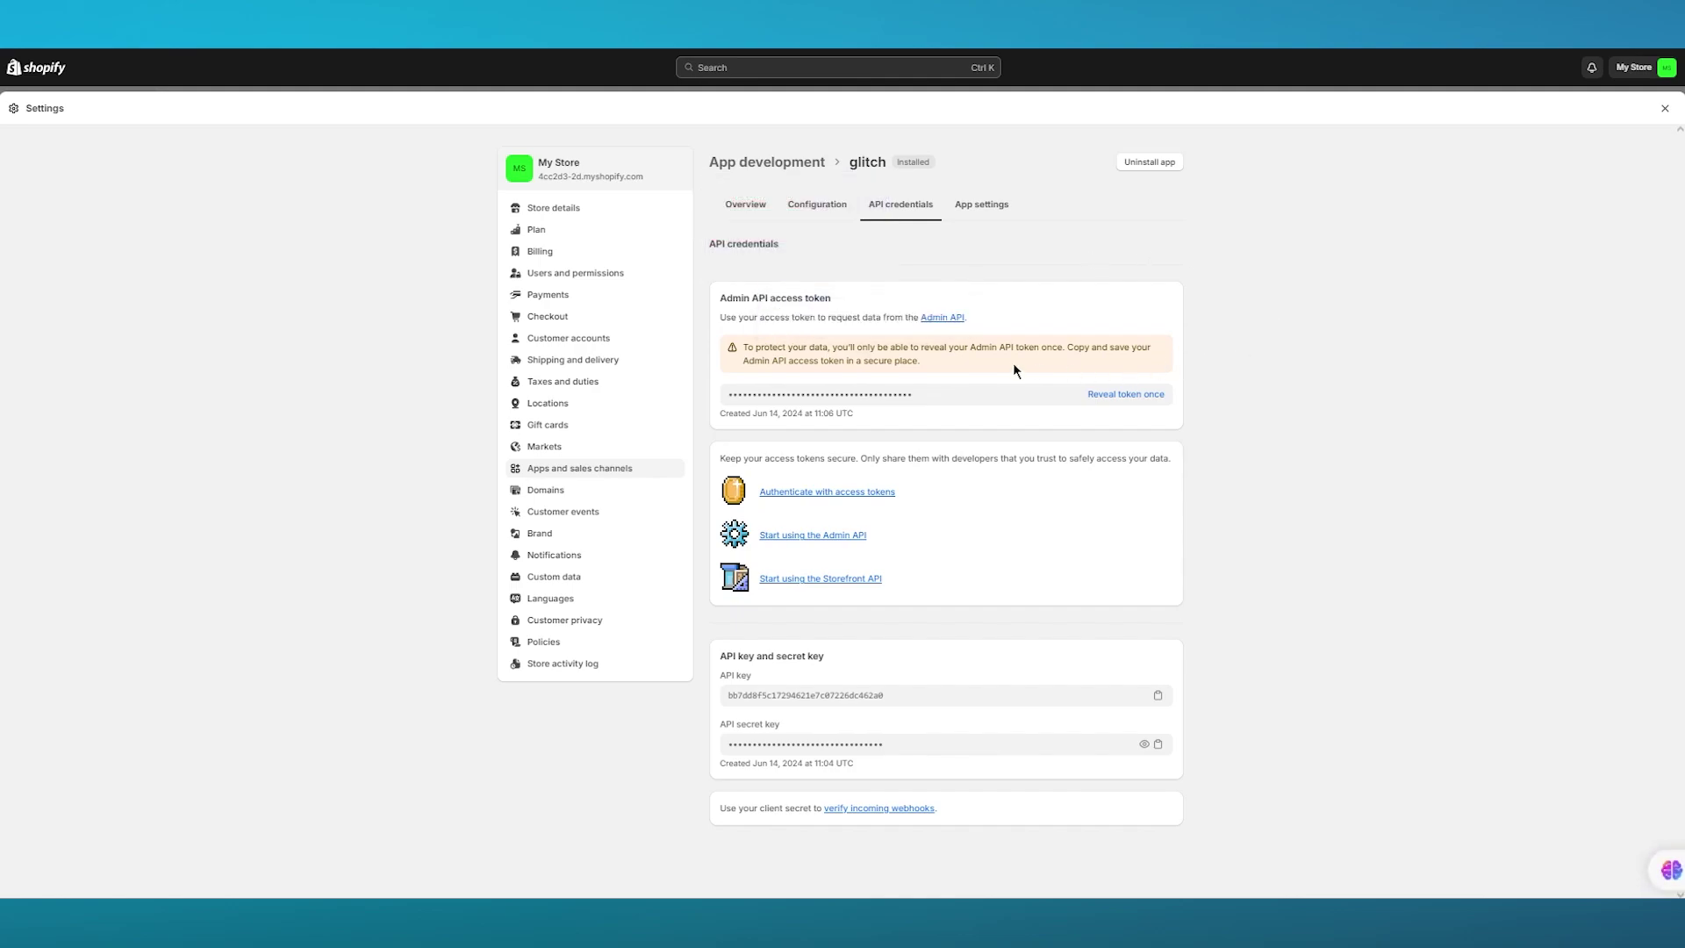
{"action": "left_click_drag", "start_coordinate": [921, 399], "coordinate": [709, 399]}
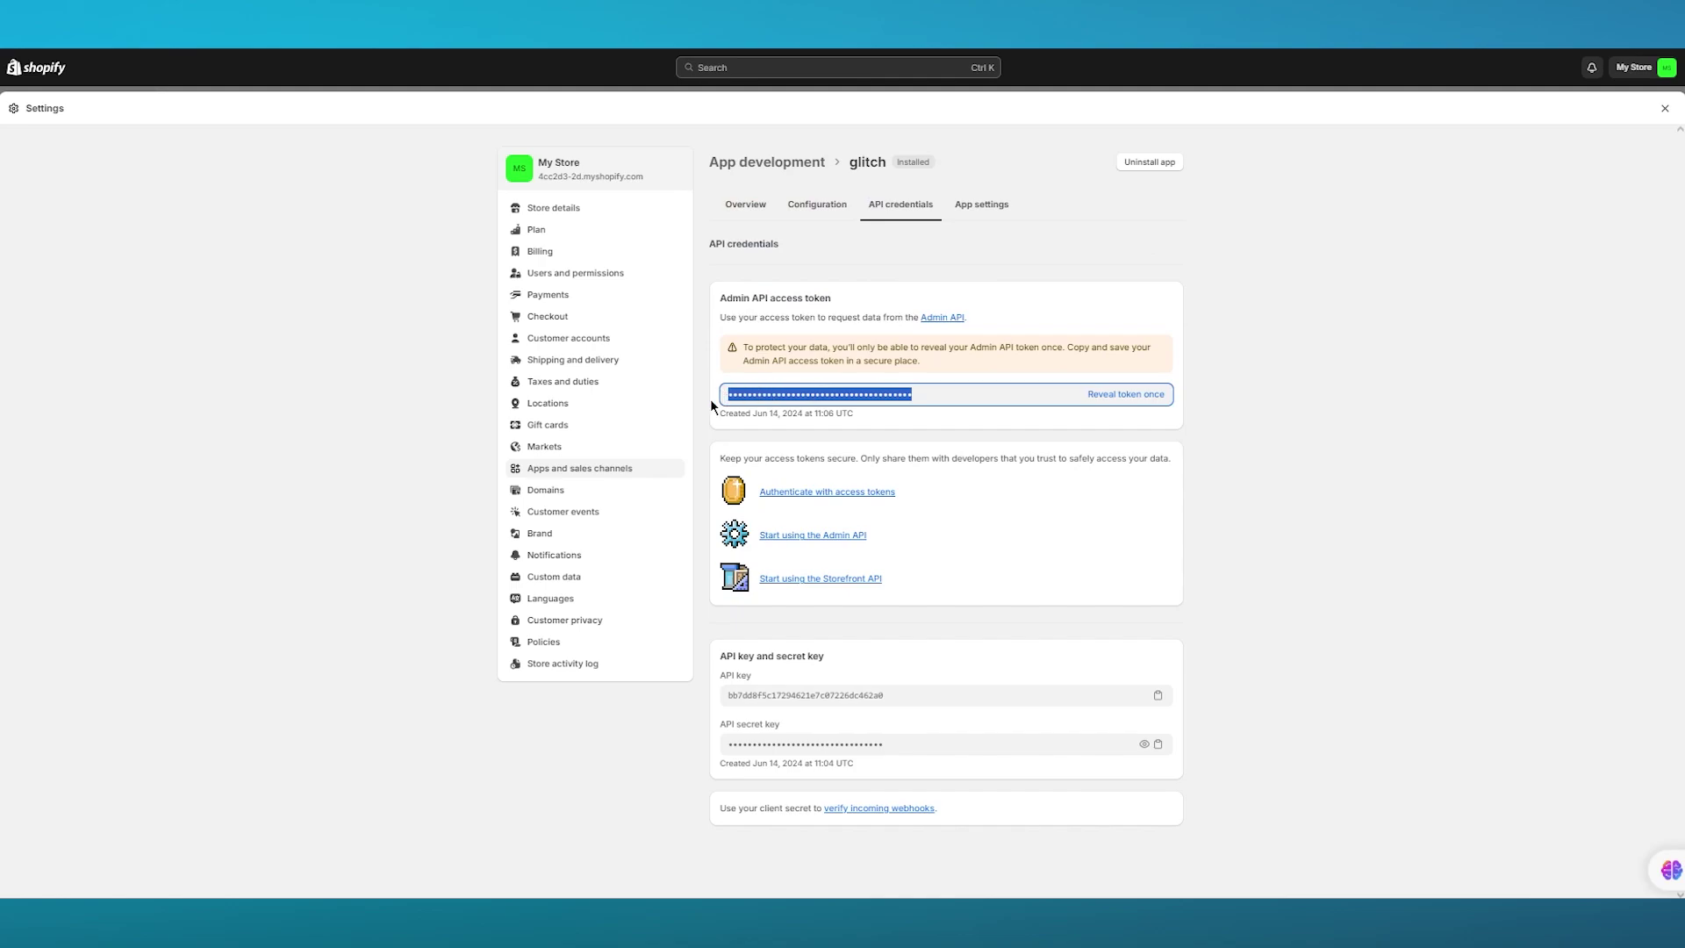
{"action": "left_click", "coordinate": [1309, 395]}
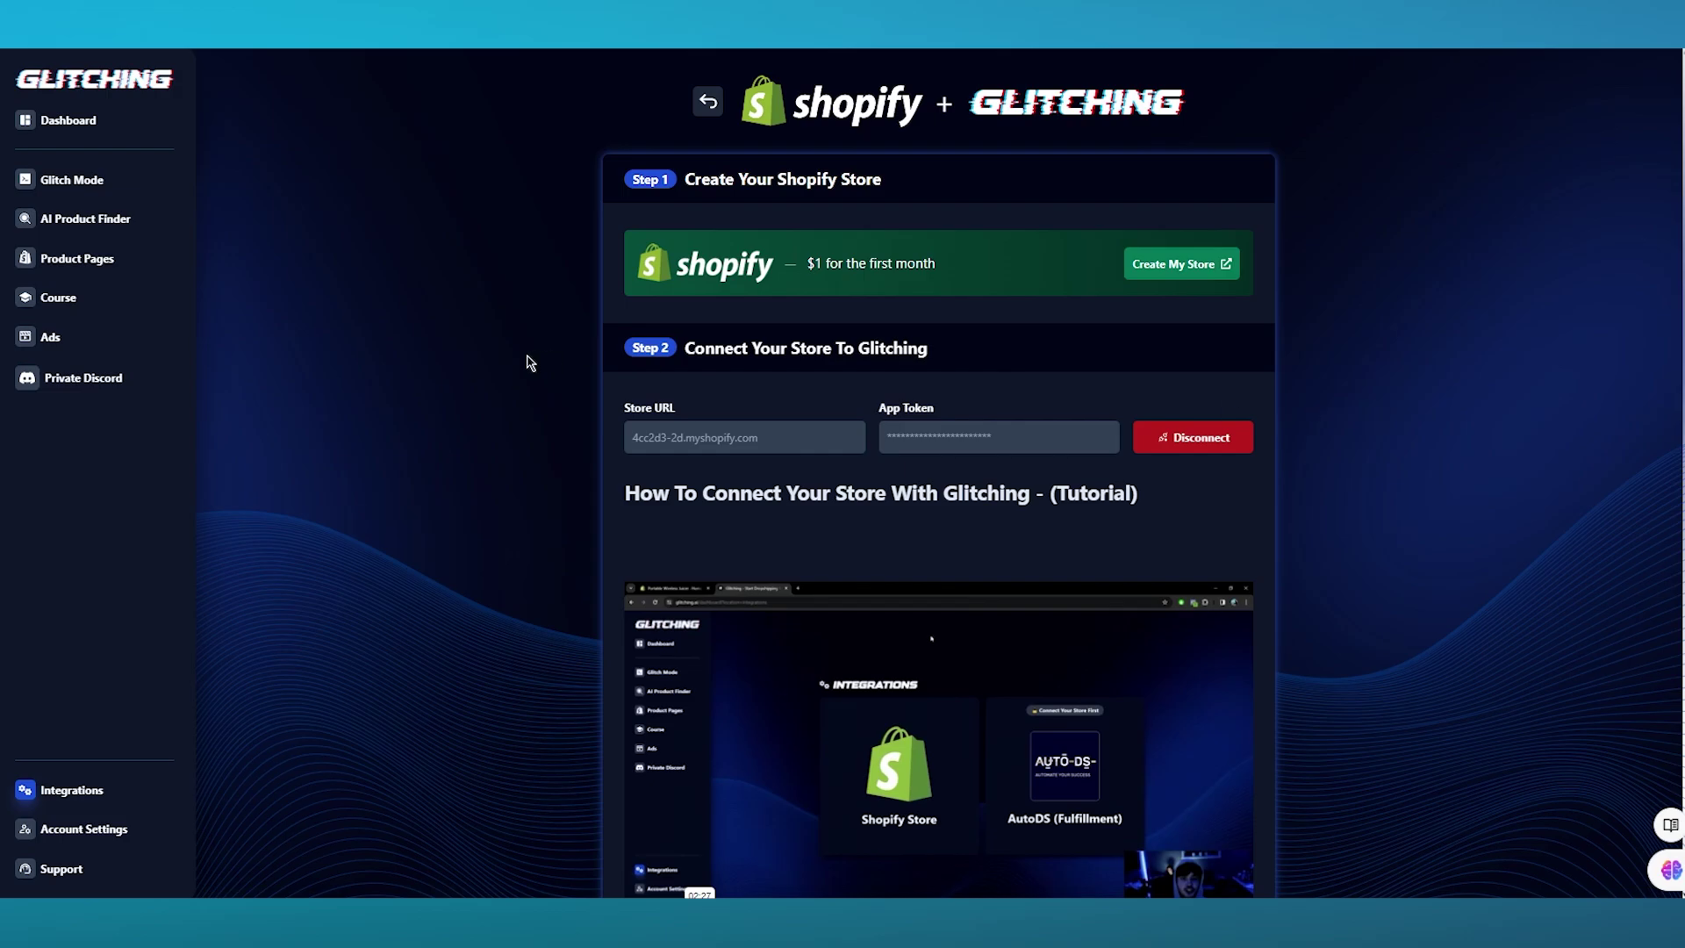
Step: Open Glitch Mode and start a new glitching run
{"action": "left_click", "coordinate": [106, 179]}
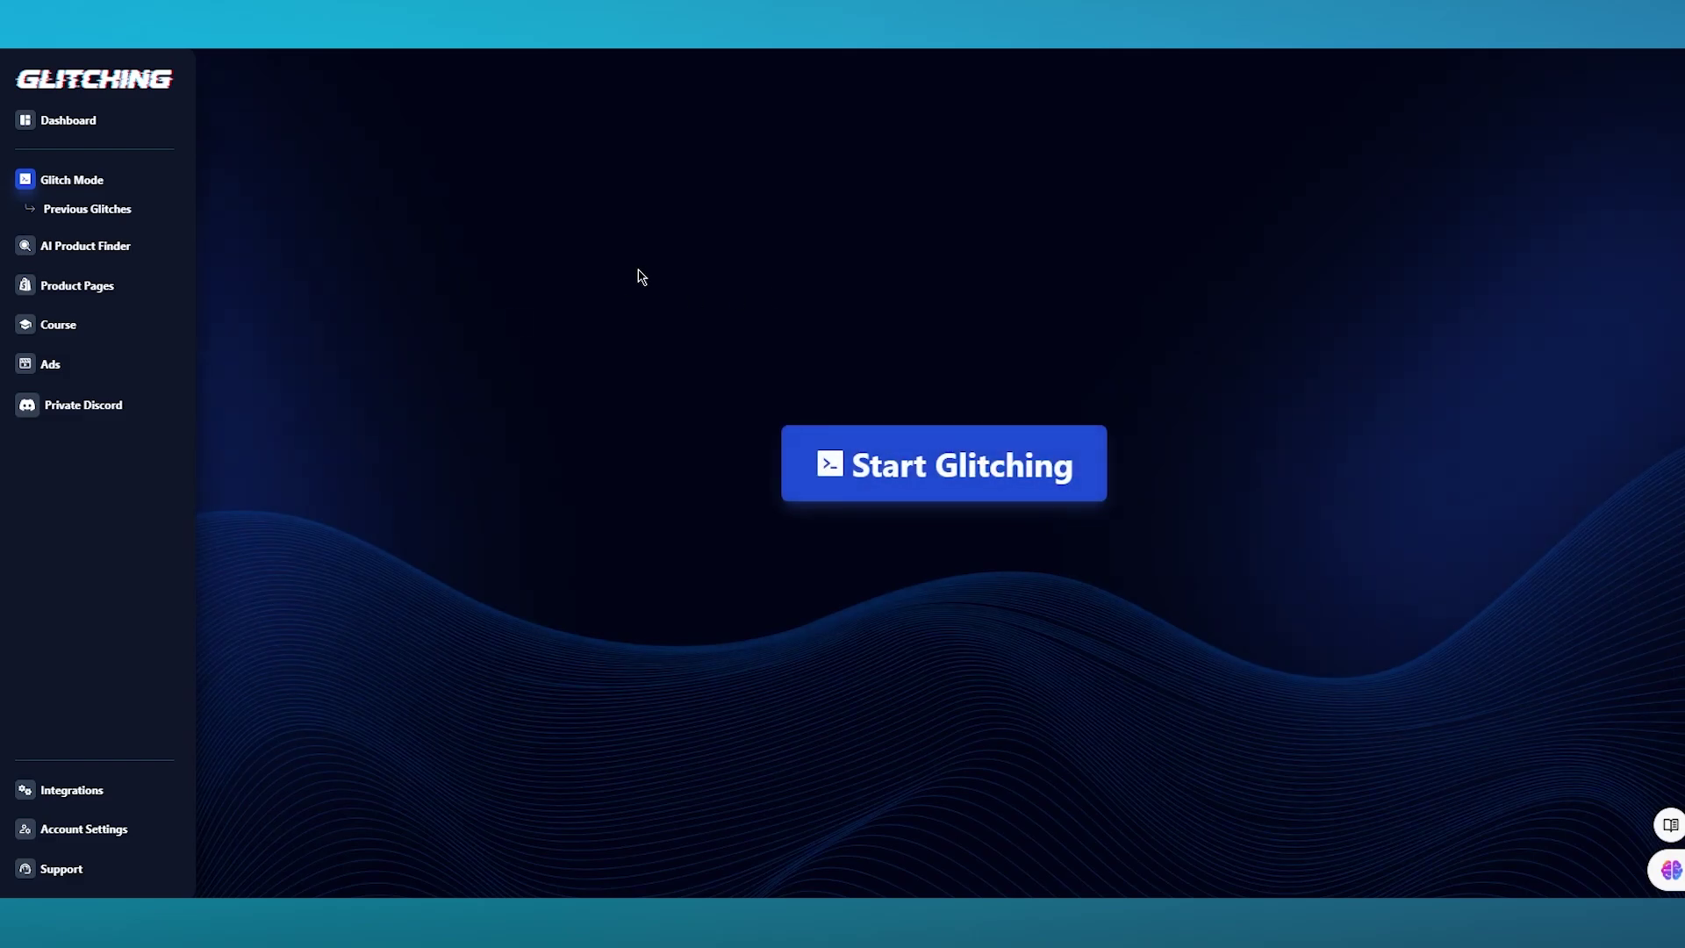
{"action": "left_click", "coordinate": [887, 481]}
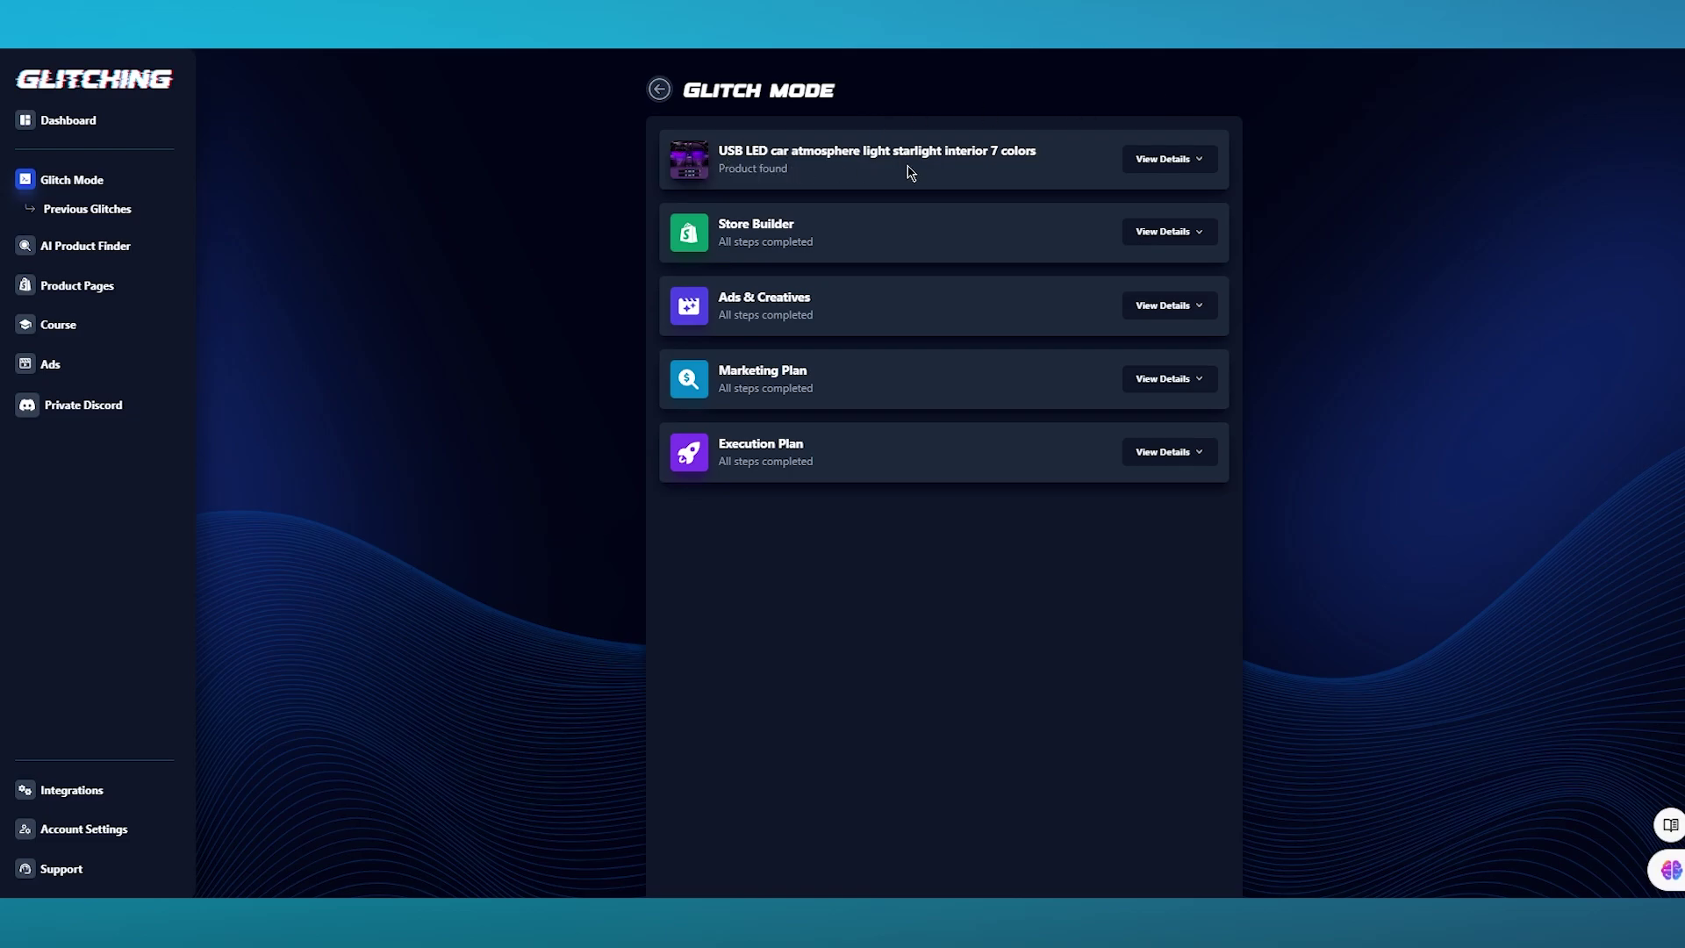
Step: Expand the USB LED car light product's details and select its $14.28 profit figure
{"action": "left_click", "coordinate": [1165, 159]}
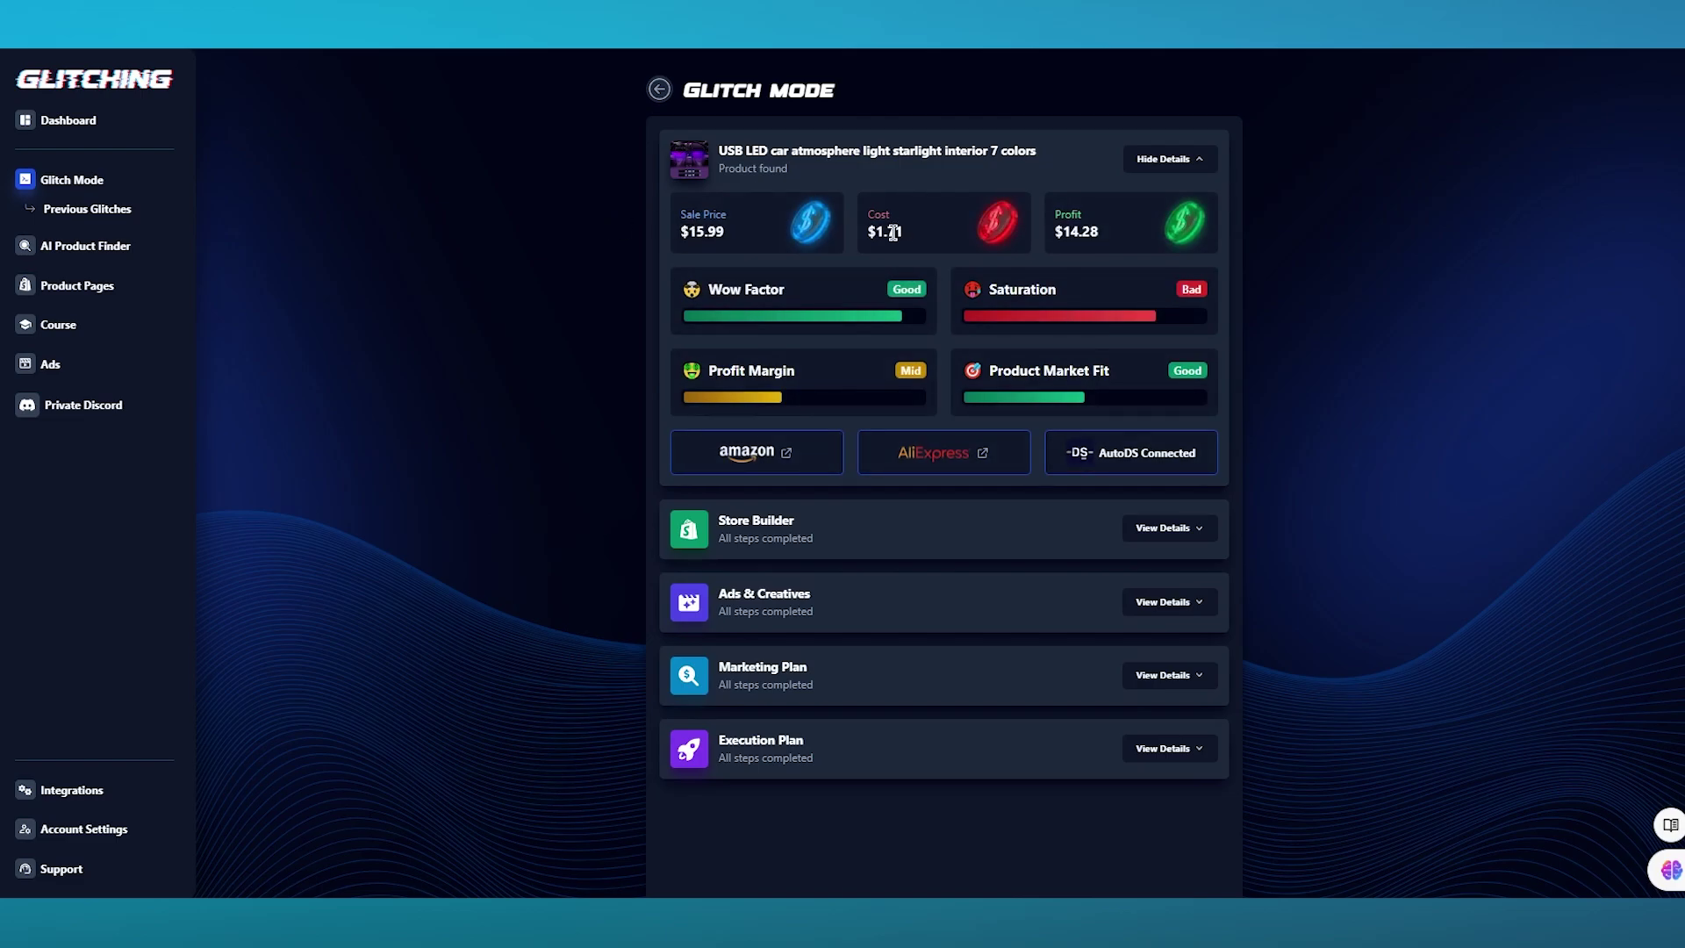
{"action": "double_click", "coordinate": [1078, 232]}
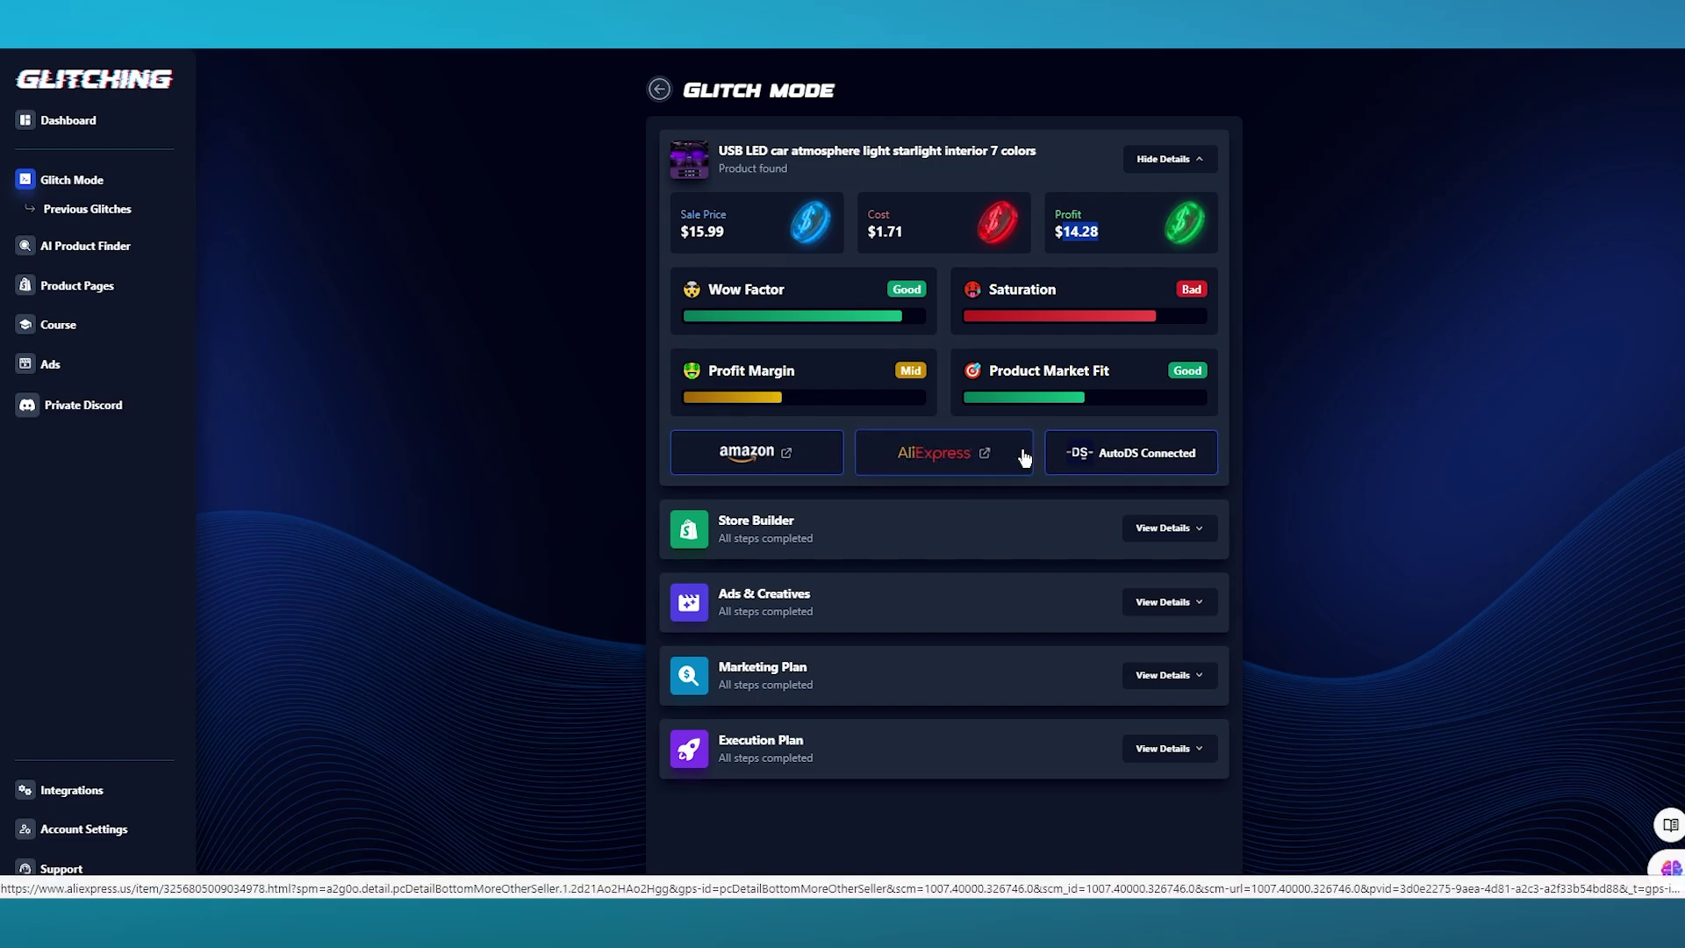
Step: Expand Store Builder results and review the Starbeam Lights page, Lato font and Star Glow name
{"action": "left_click", "coordinate": [1192, 527]}
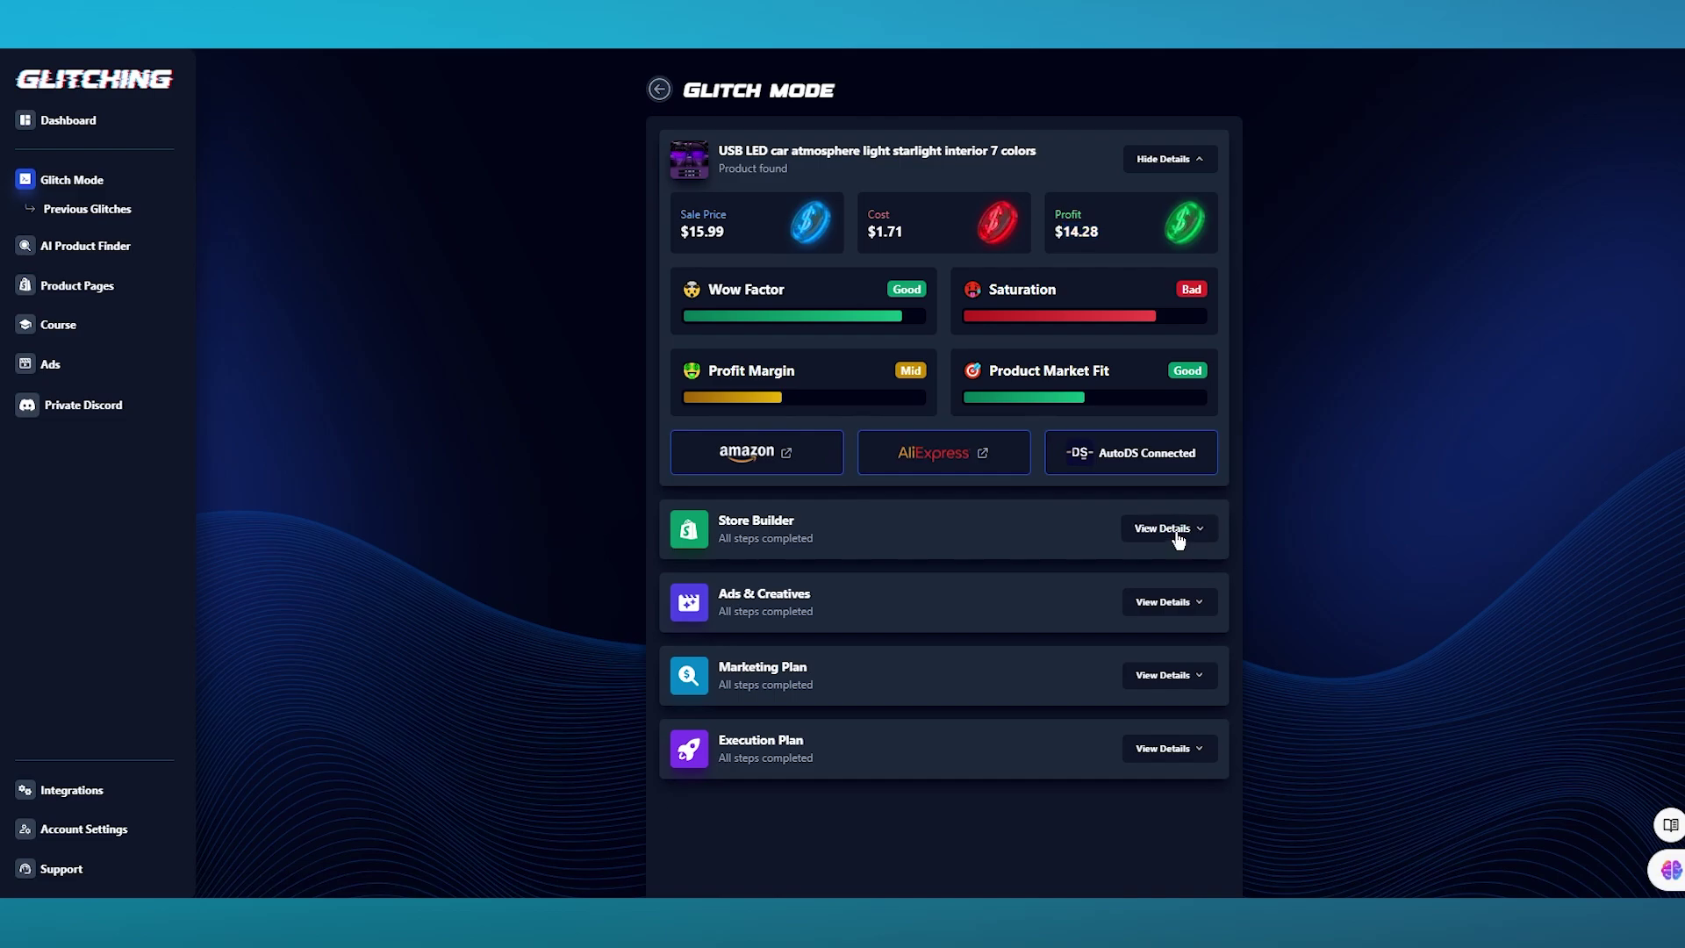
{"action": "scroll", "coordinate": [1019, 632], "scroll_direction": "down", "scroll_amount": 4}
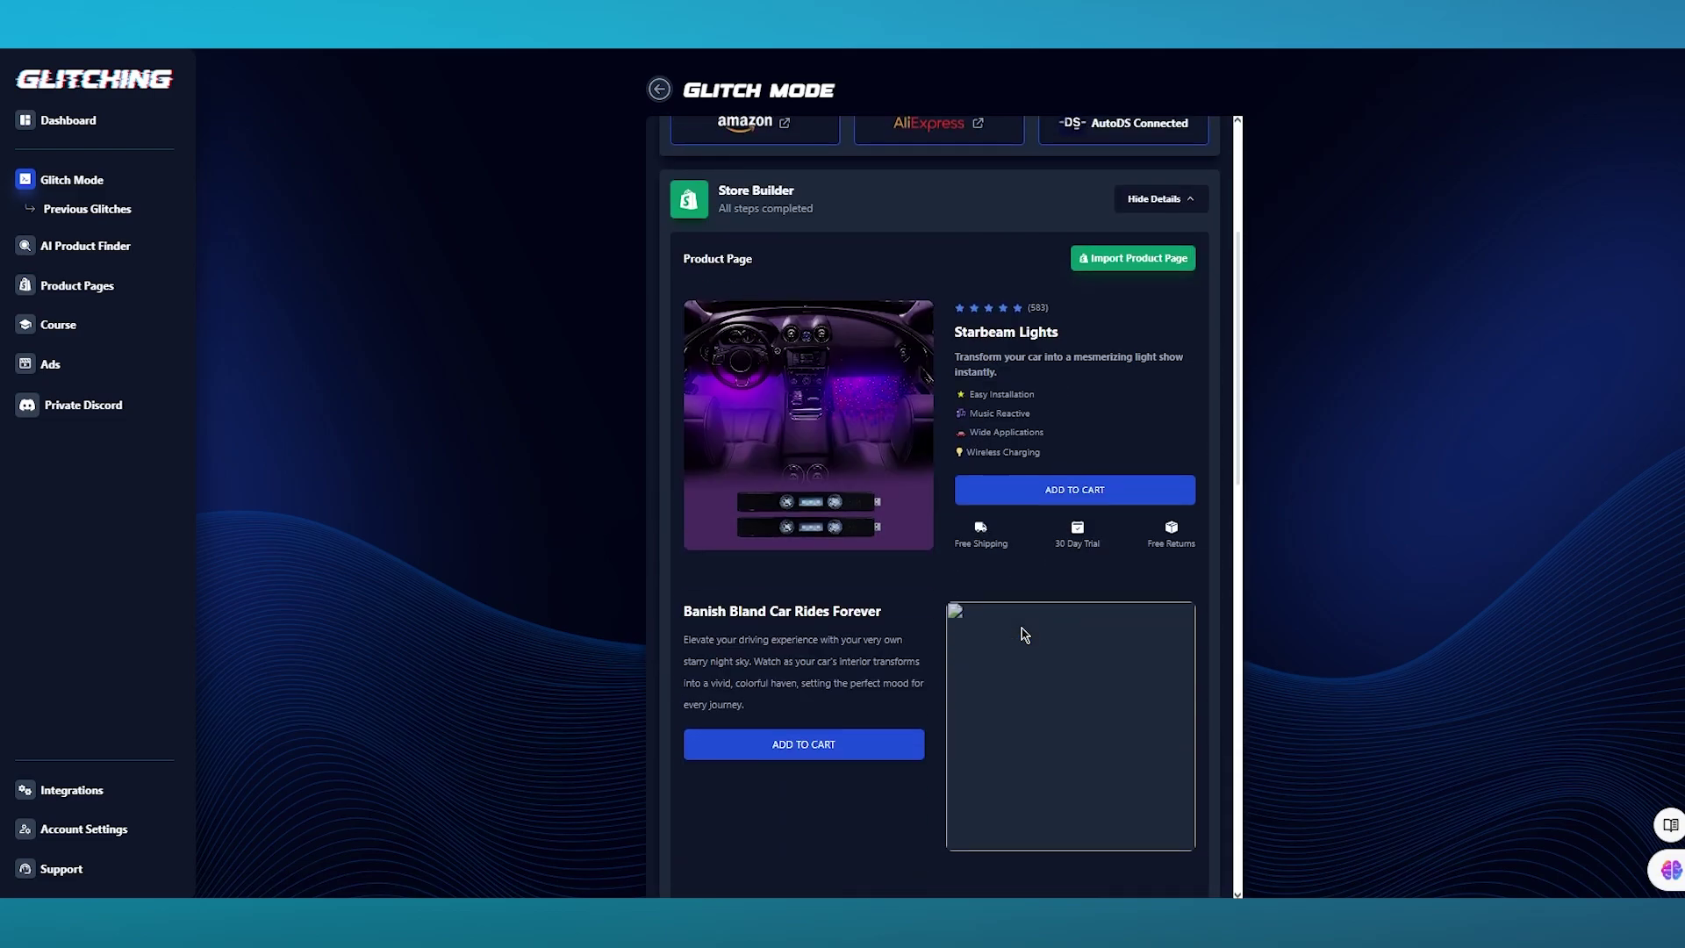
{"action": "scroll", "coordinate": [917, 444], "scroll_direction": "up", "scroll_amount": 4}
{"action": "scroll", "coordinate": [918, 443], "scroll_direction": "down", "scroll_amount": 5}
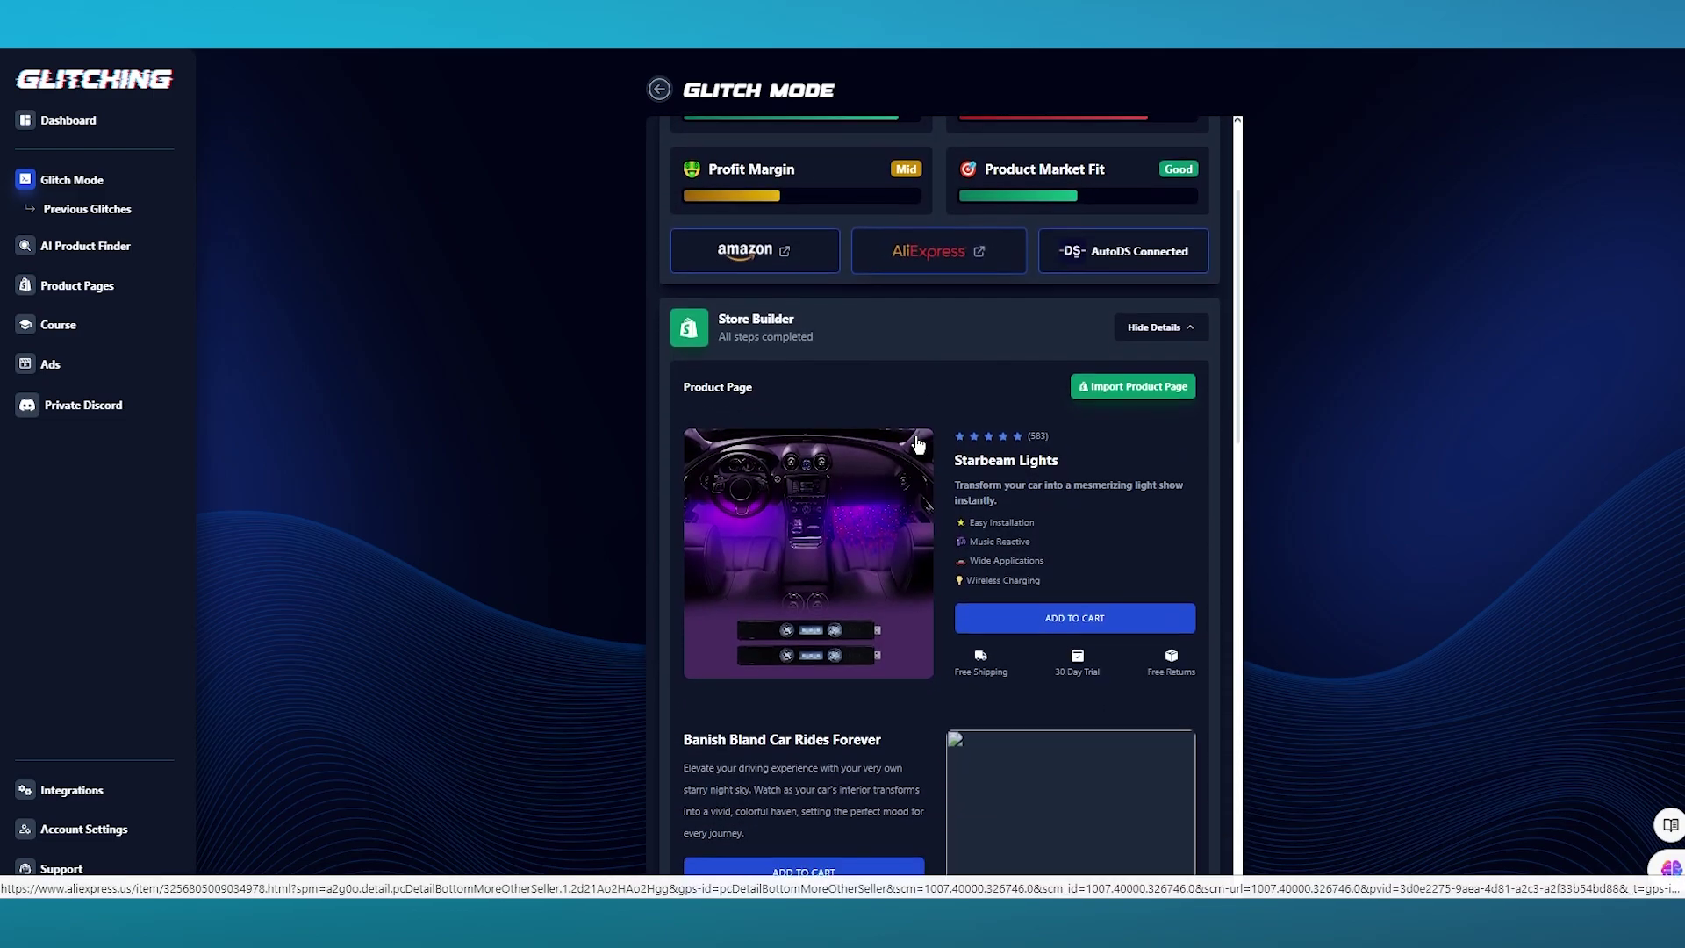
{"action": "scroll", "coordinate": [917, 443], "scroll_direction": "down", "scroll_amount": 5}
{"action": "scroll", "coordinate": [917, 444], "scroll_direction": "down", "scroll_amount": 6}
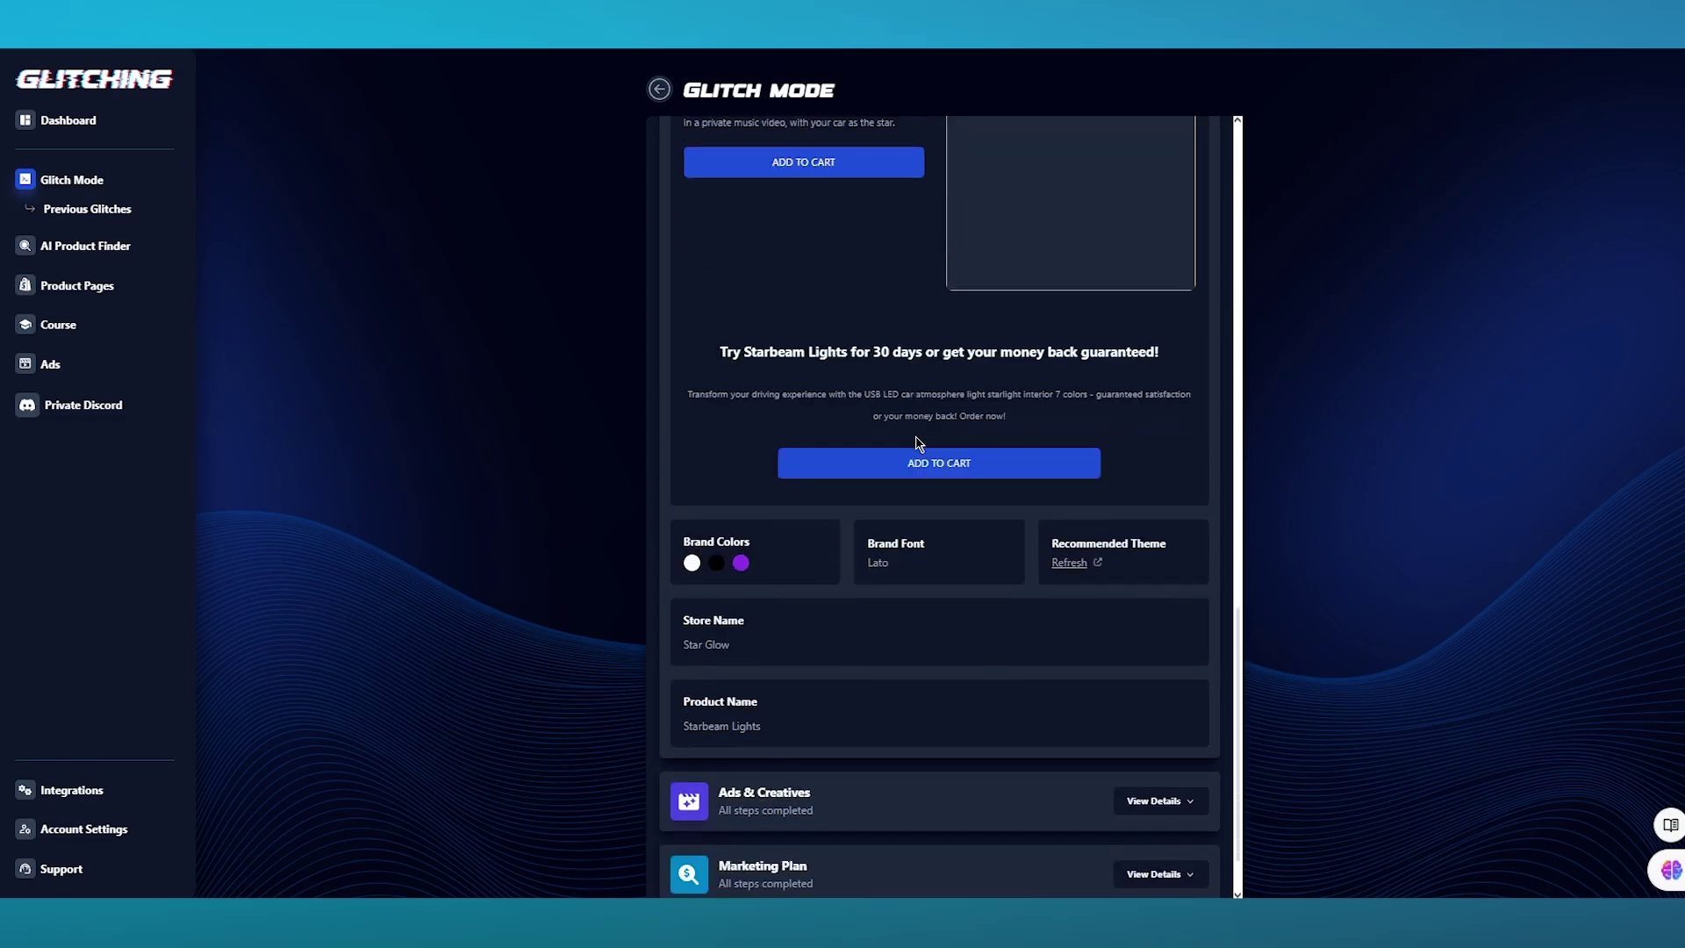
{"action": "scroll", "coordinate": [917, 443], "scroll_direction": "up", "scroll_amount": 4}
{"action": "scroll", "coordinate": [917, 444], "scroll_direction": "down", "scroll_amount": 5}
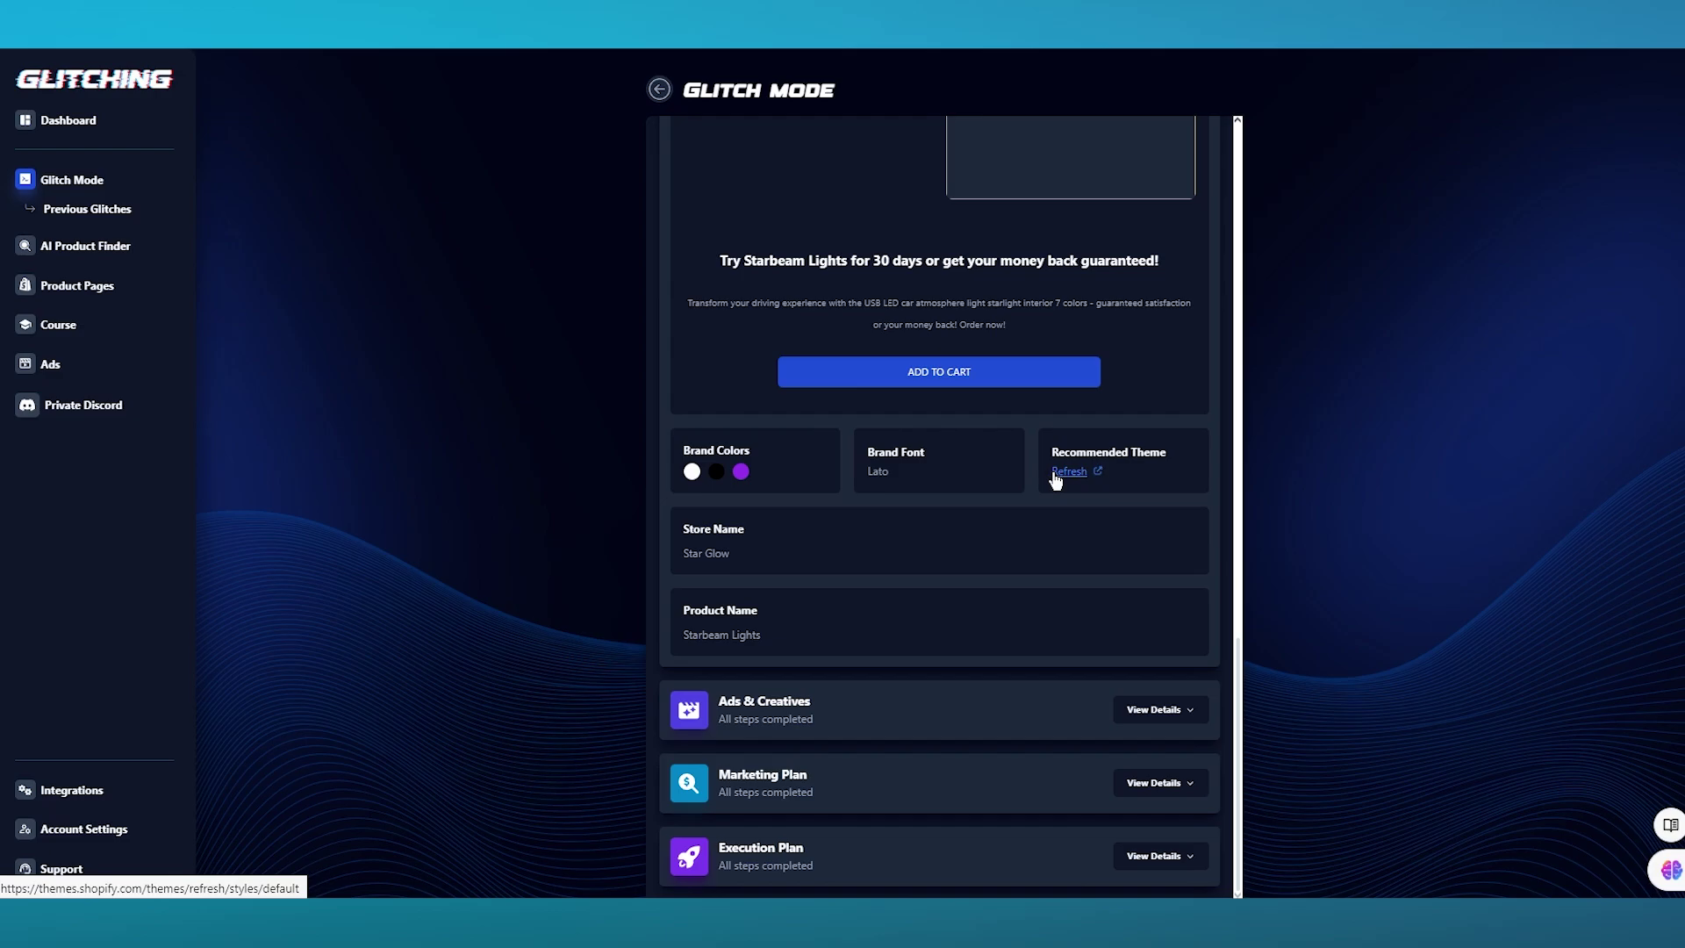
{"action": "scroll", "coordinate": [1097, 479], "scroll_direction": "up", "scroll_amount": 8}
{"action": "scroll", "coordinate": [1144, 460], "scroll_direction": "up", "scroll_amount": 8}
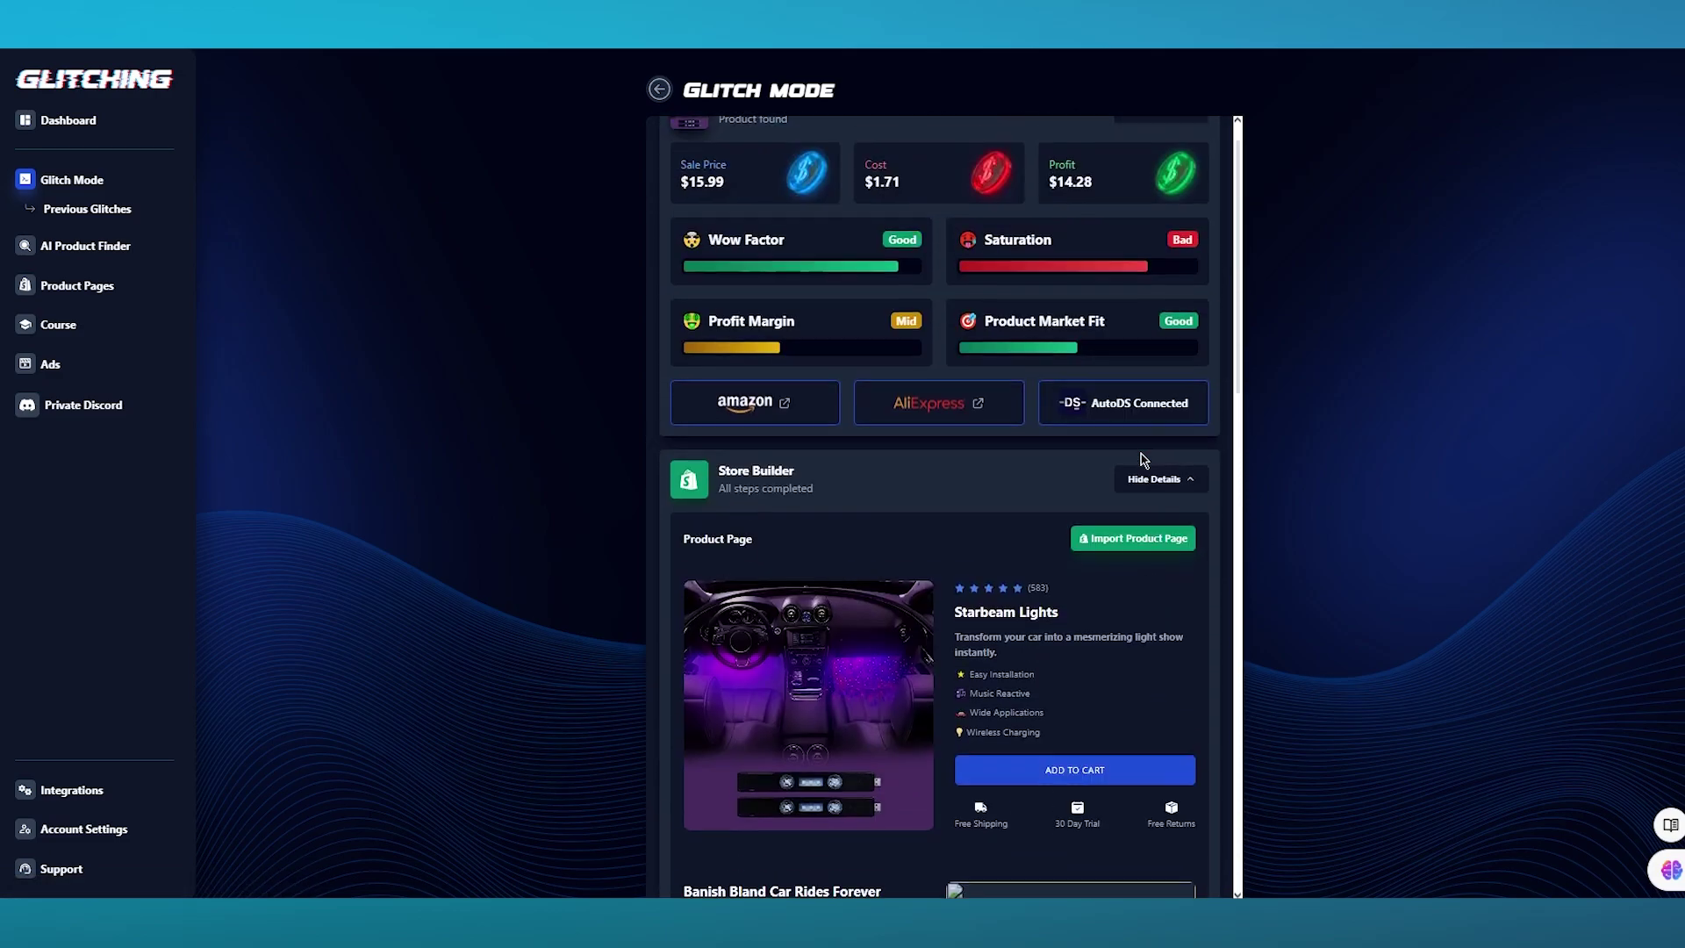
{"action": "scroll", "coordinate": [1139, 484], "scroll_direction": "down", "scroll_amount": 1}
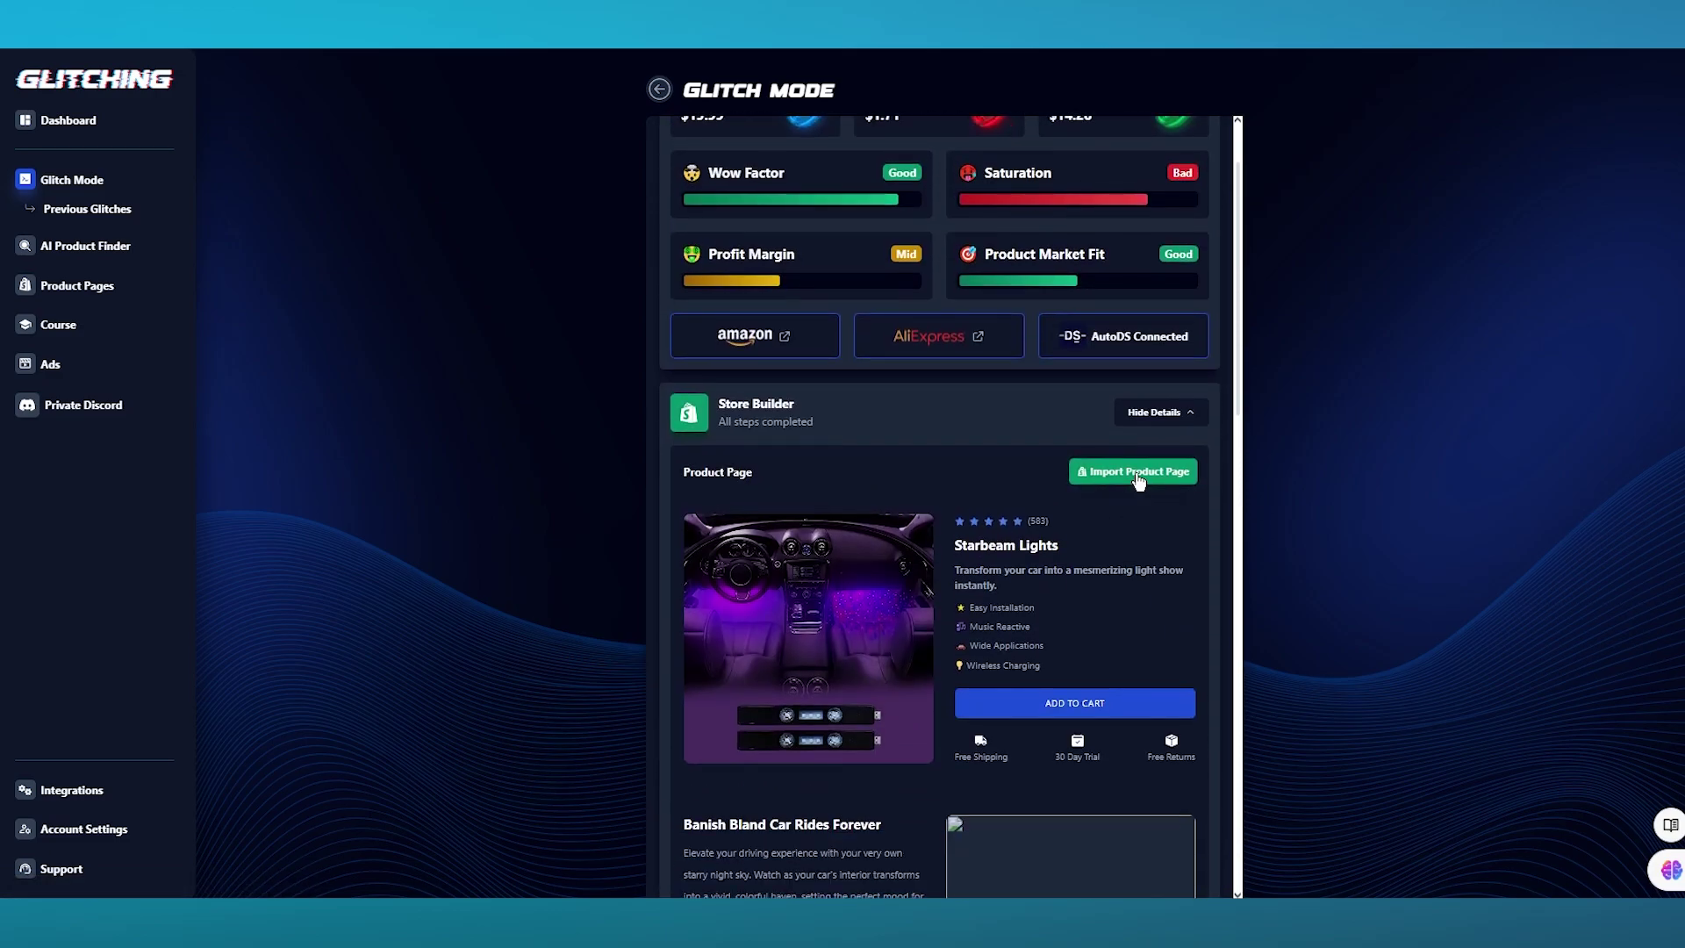
Step: Import the Starbeam Lights product page into the store's Refresh theme
{"action": "left_click", "coordinate": [1138, 483]}
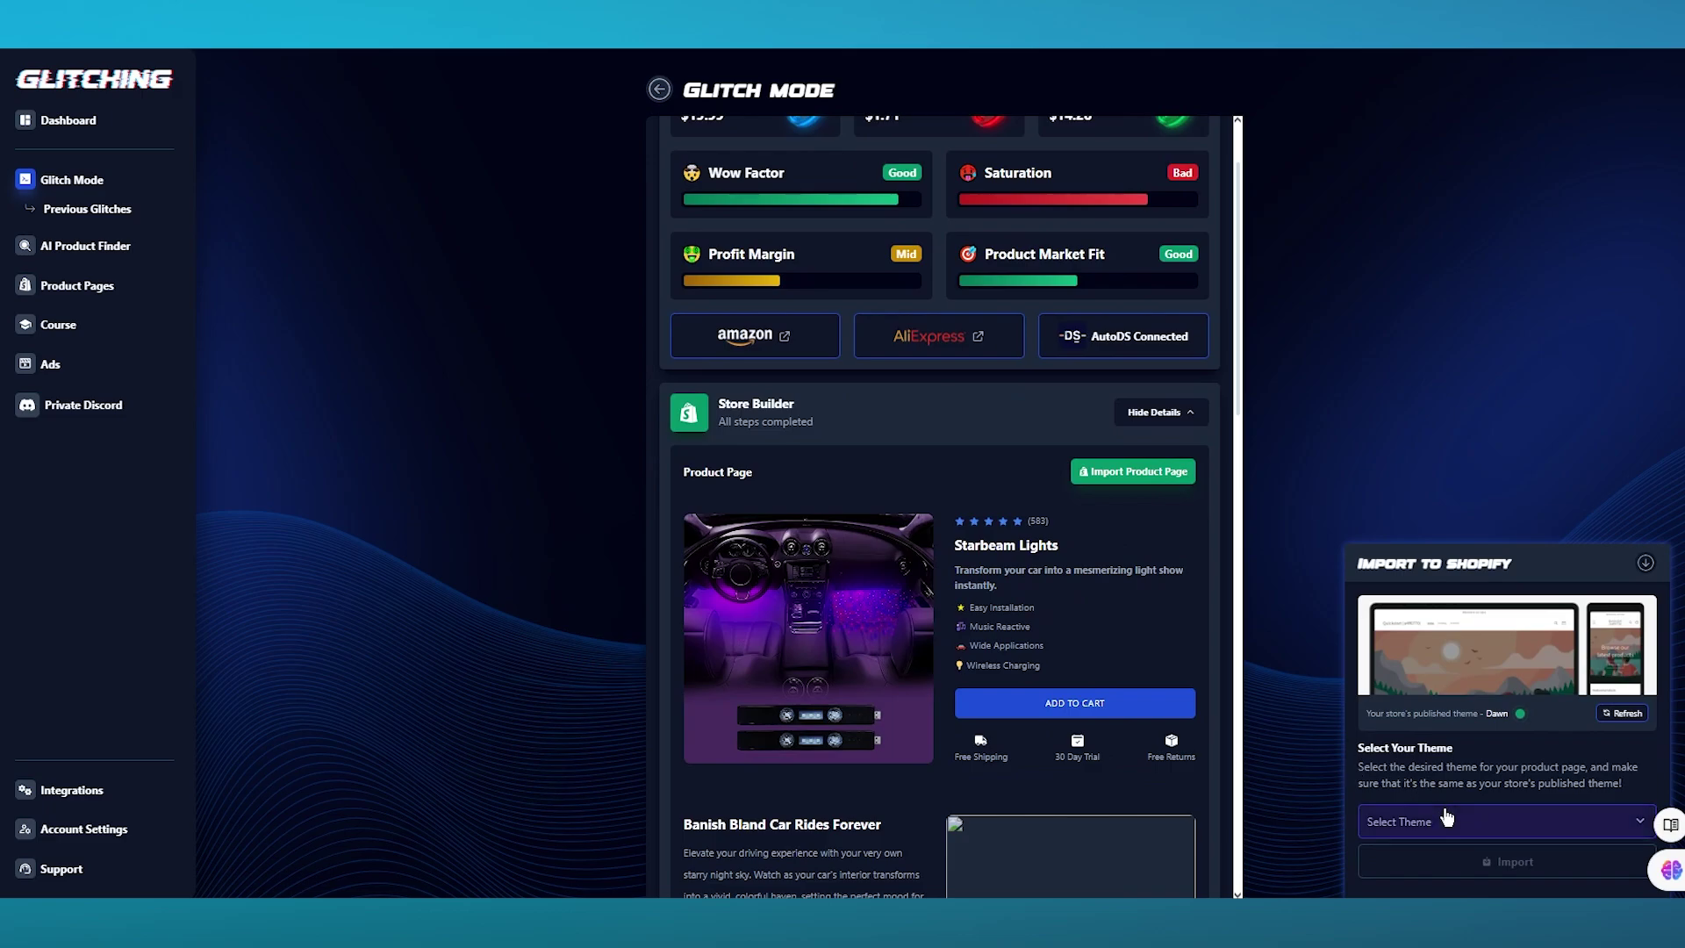
{"action": "left_click", "coordinate": [1448, 818]}
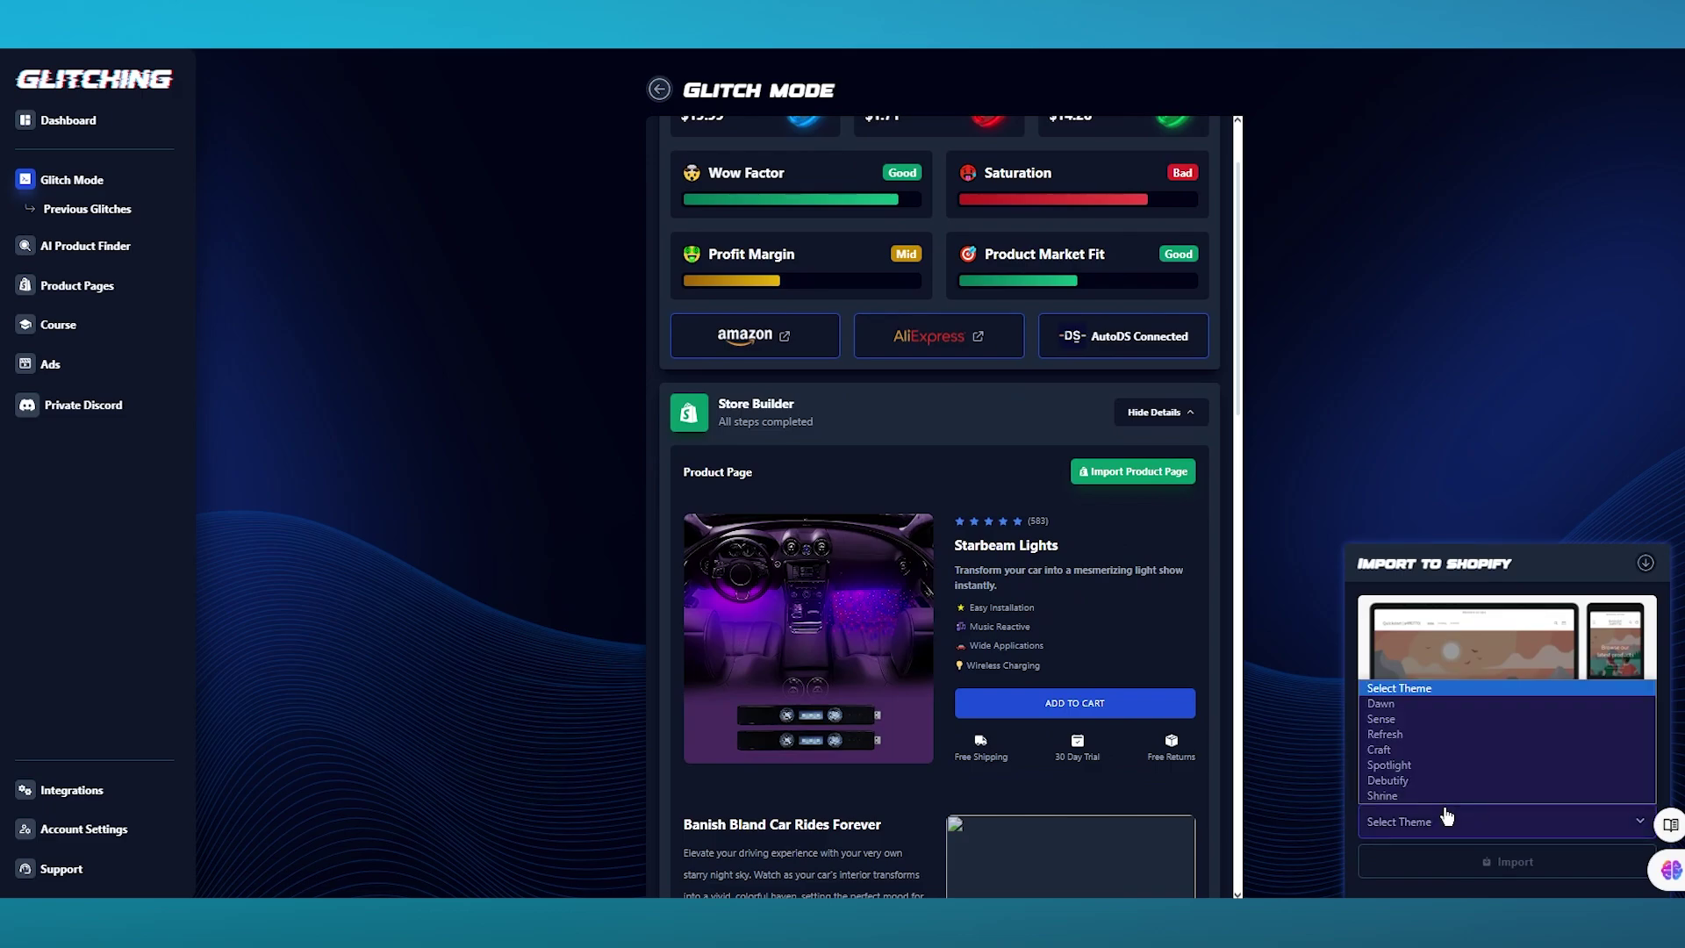
{"action": "left_click", "coordinate": [1407, 745]}
{"action": "left_click", "coordinate": [1466, 871]}
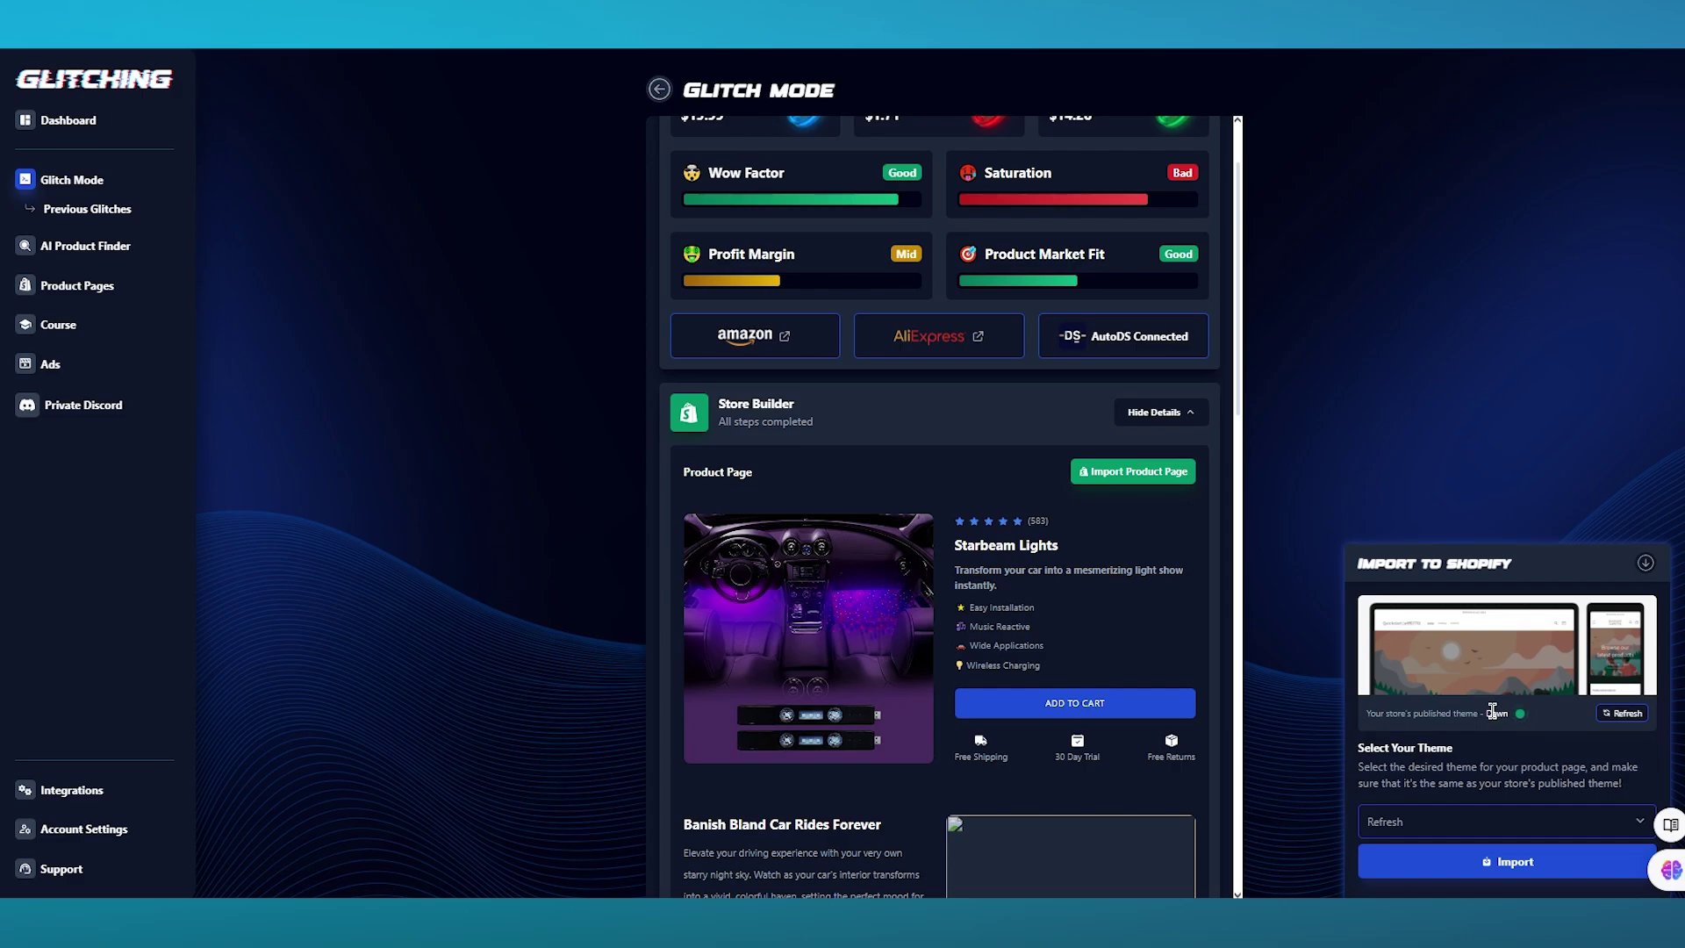
Step: Retry the product page import with the Dawn theme selected instead
{"action": "left_click", "coordinate": [1446, 821]}
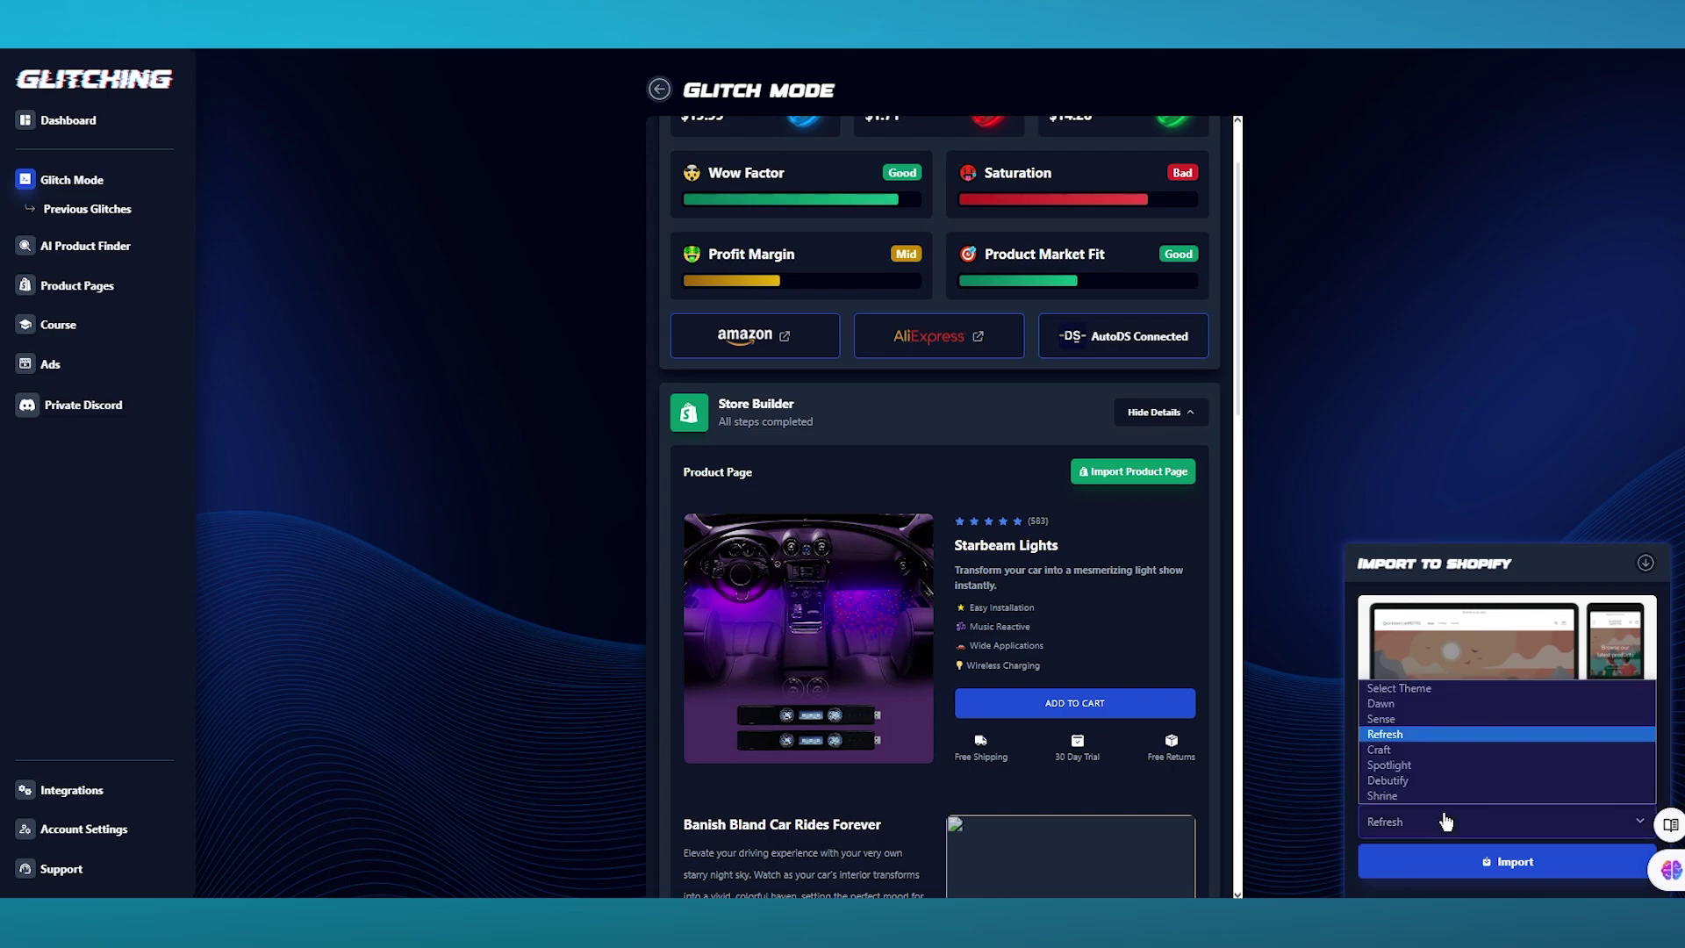
{"action": "left_click", "coordinate": [1422, 703]}
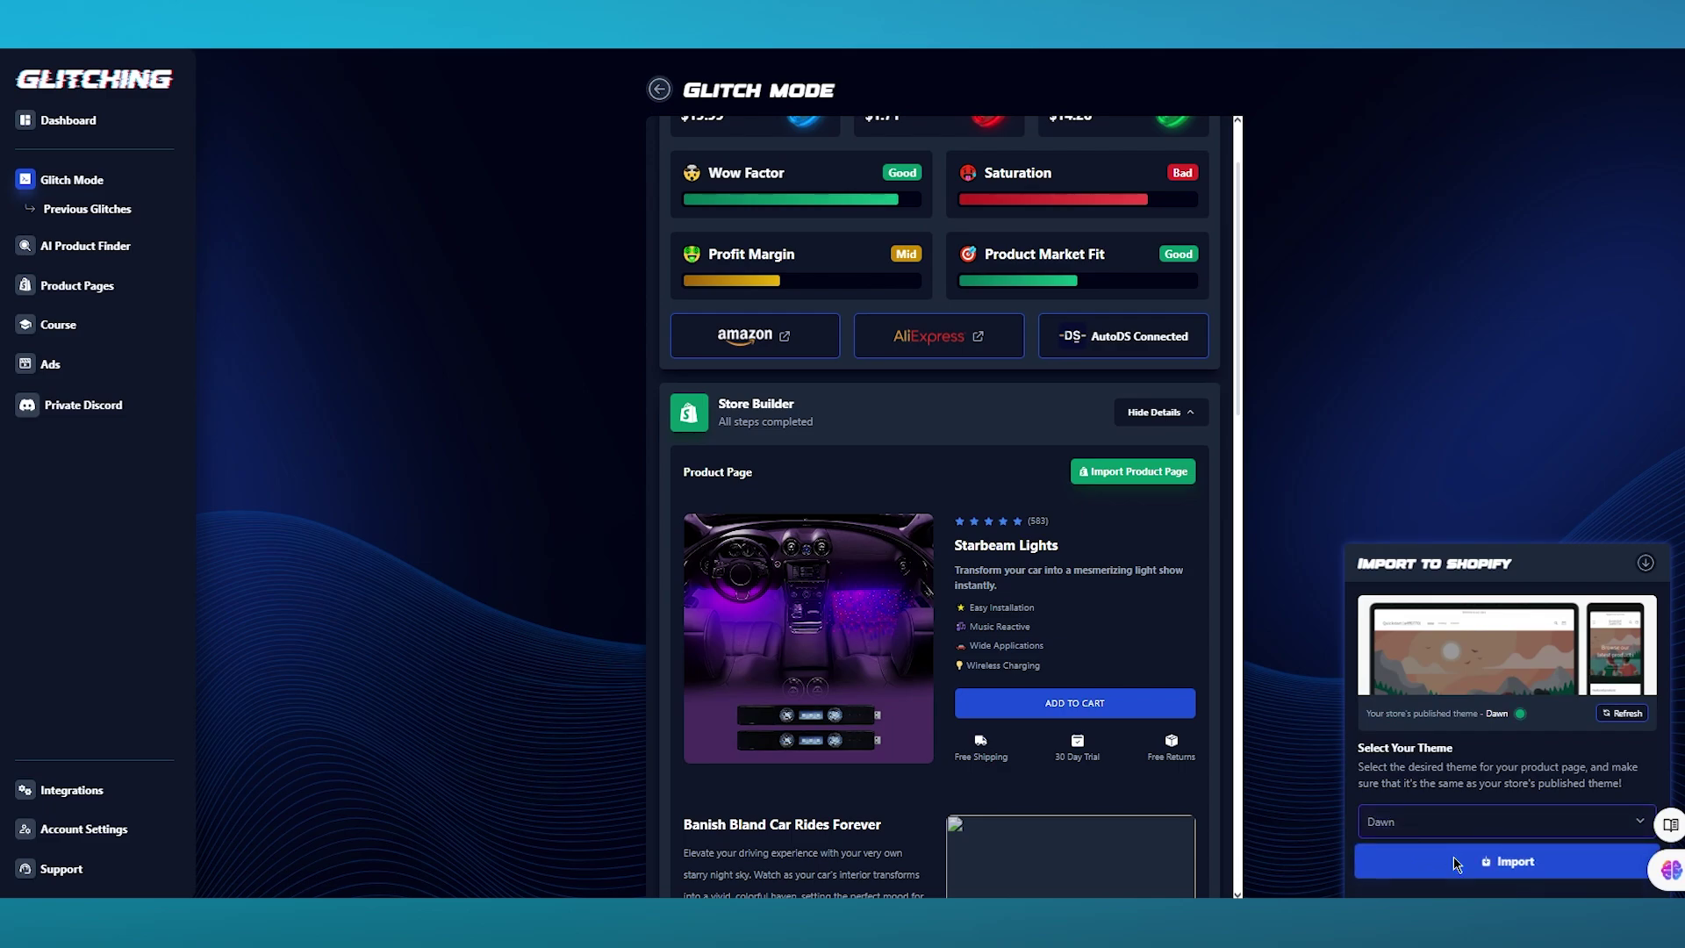
{"action": "left_click", "coordinate": [1453, 860]}
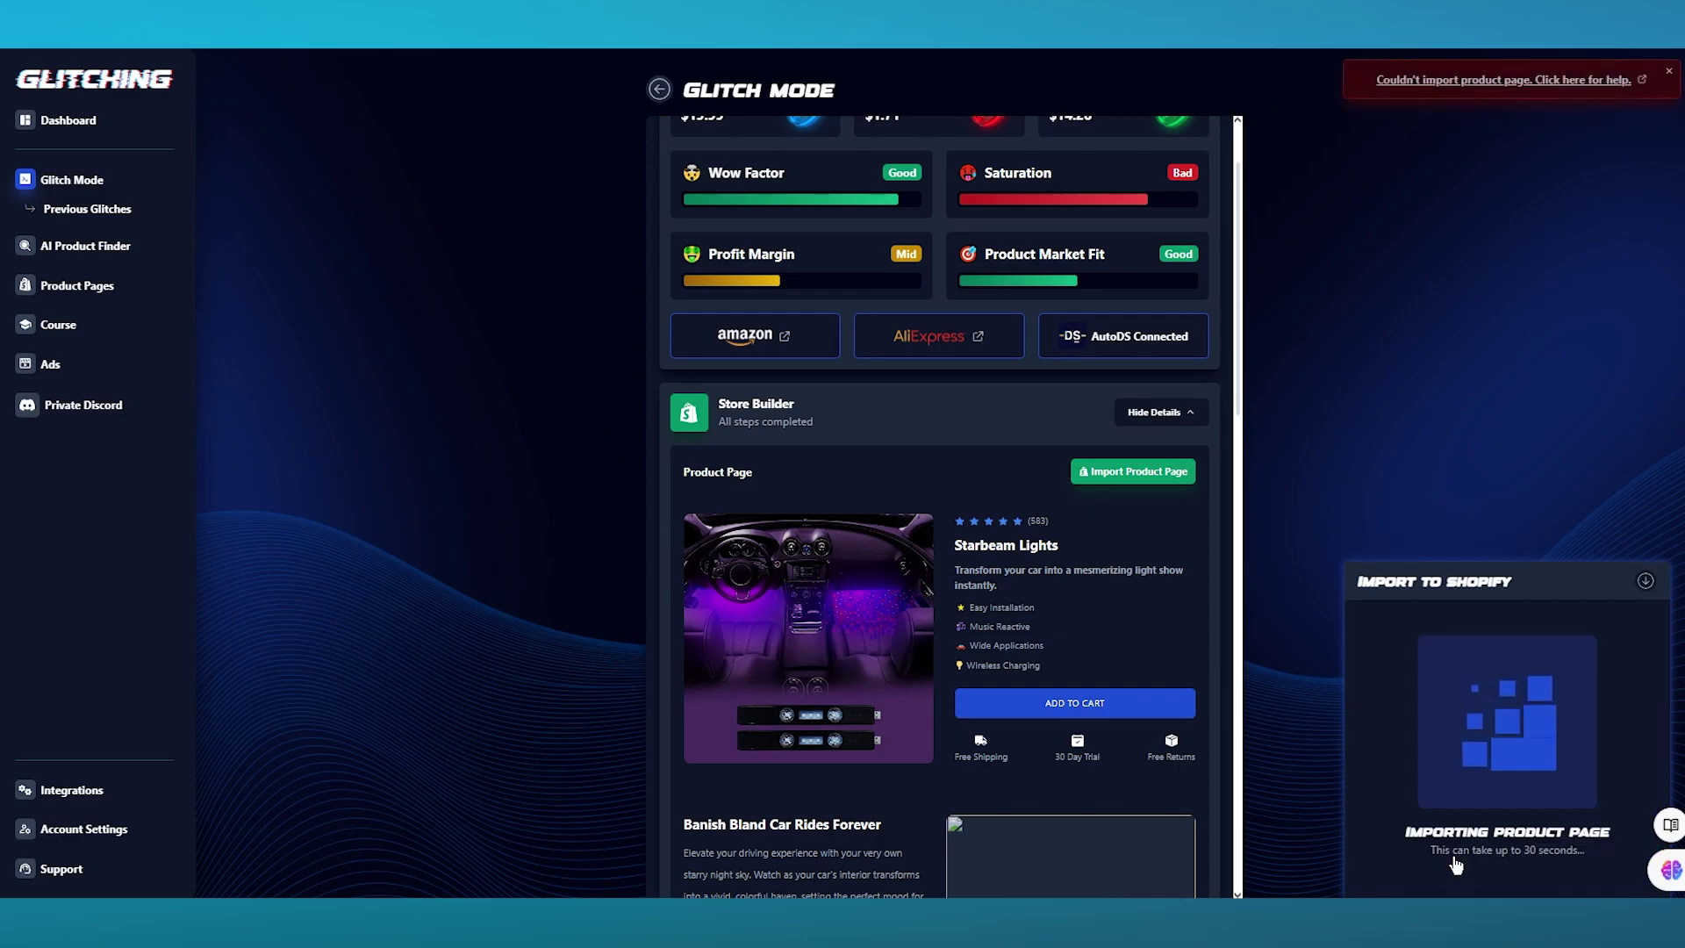